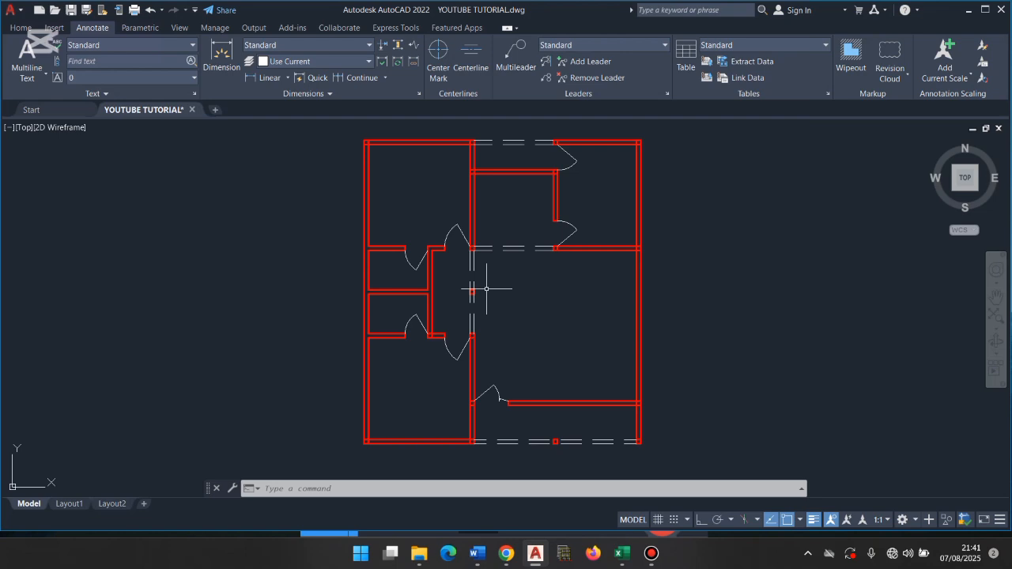
Step: Make WALL the current layer
click(21, 28)
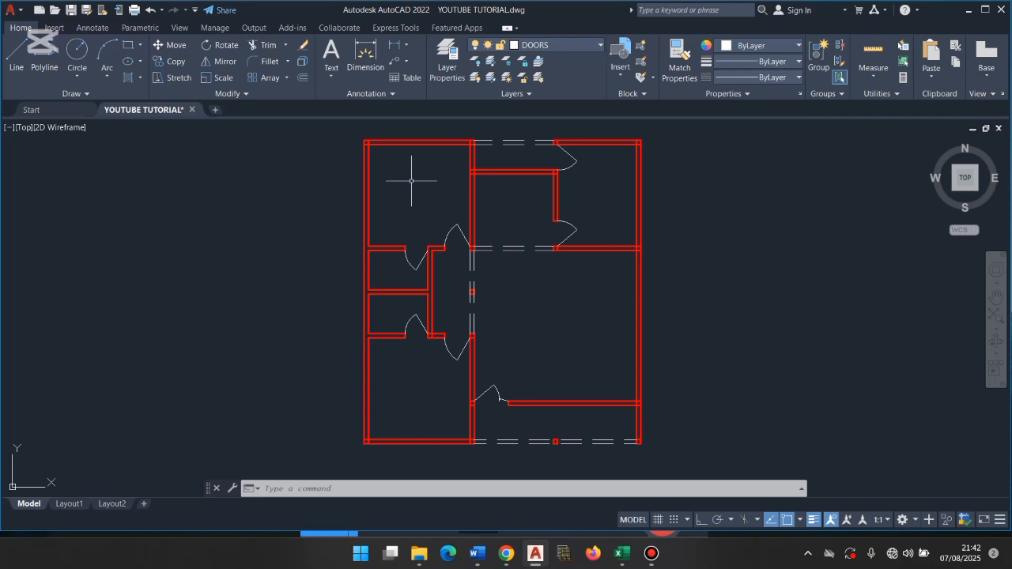
click(569, 45)
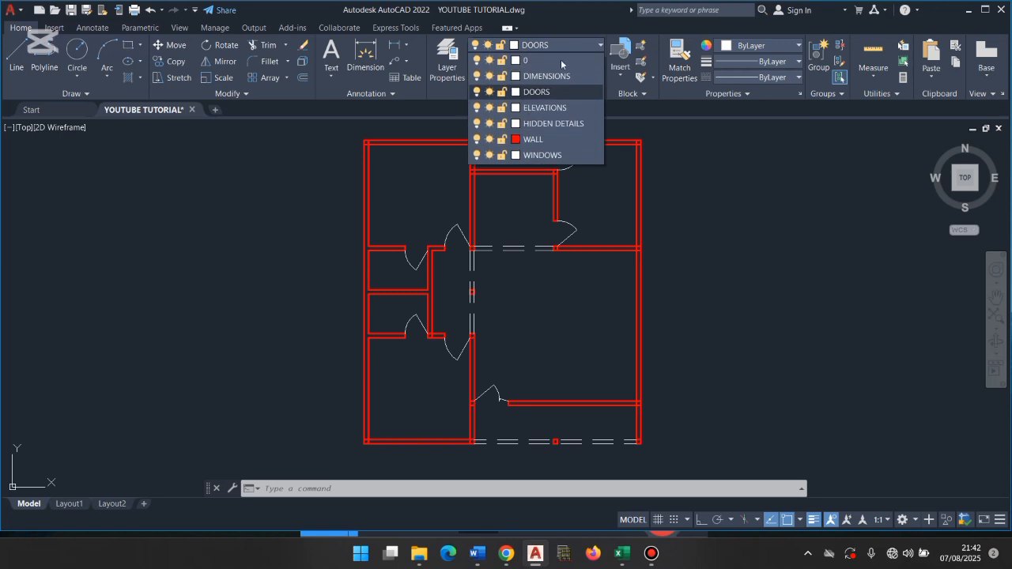
click(536, 141)
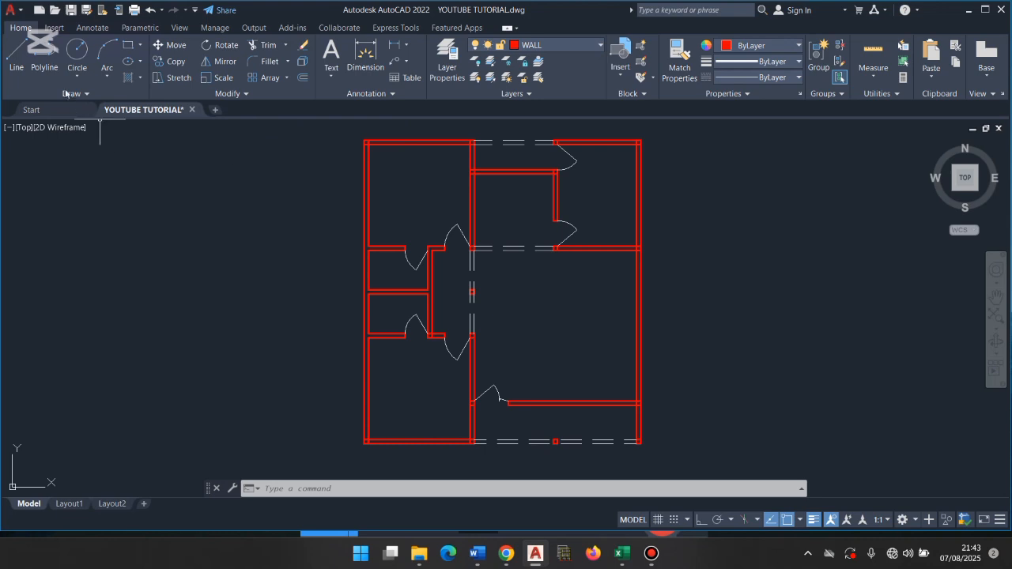
Step: With Ortho on, draw a line 1200 along the upper-left room's top wall from its inner left corner, then across the wall thickness
click(15, 55)
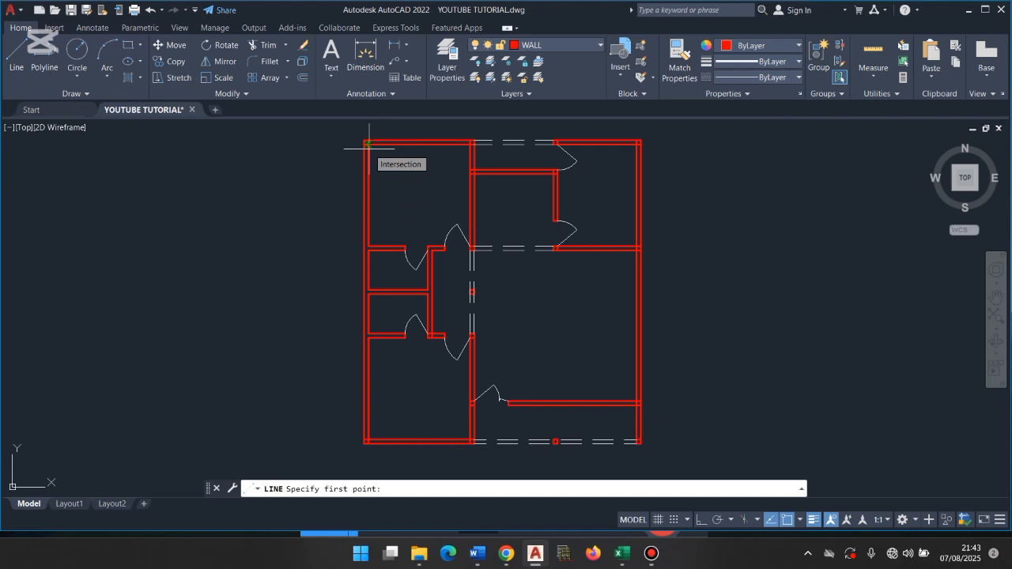
key(Escape)
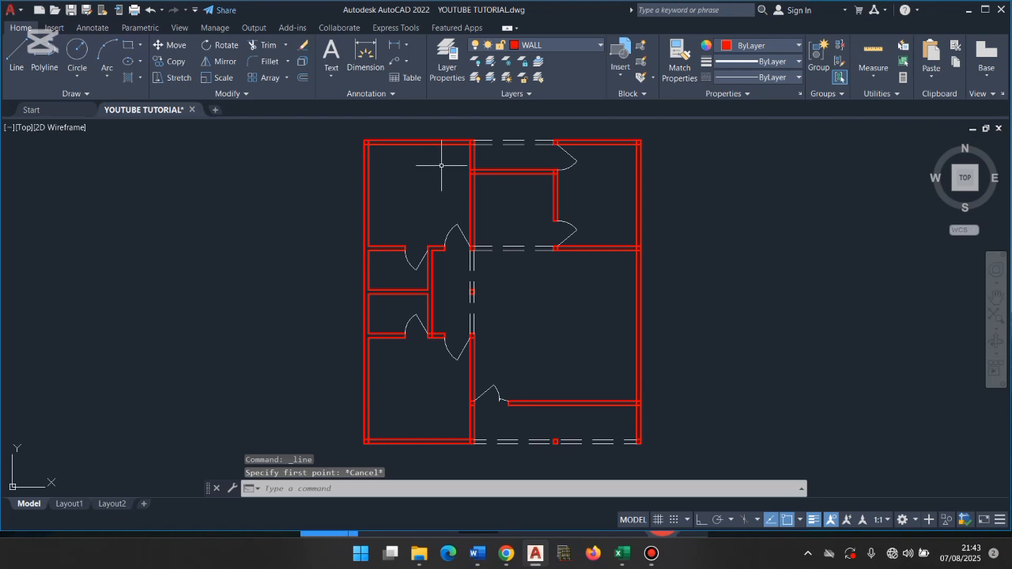
click(15, 65)
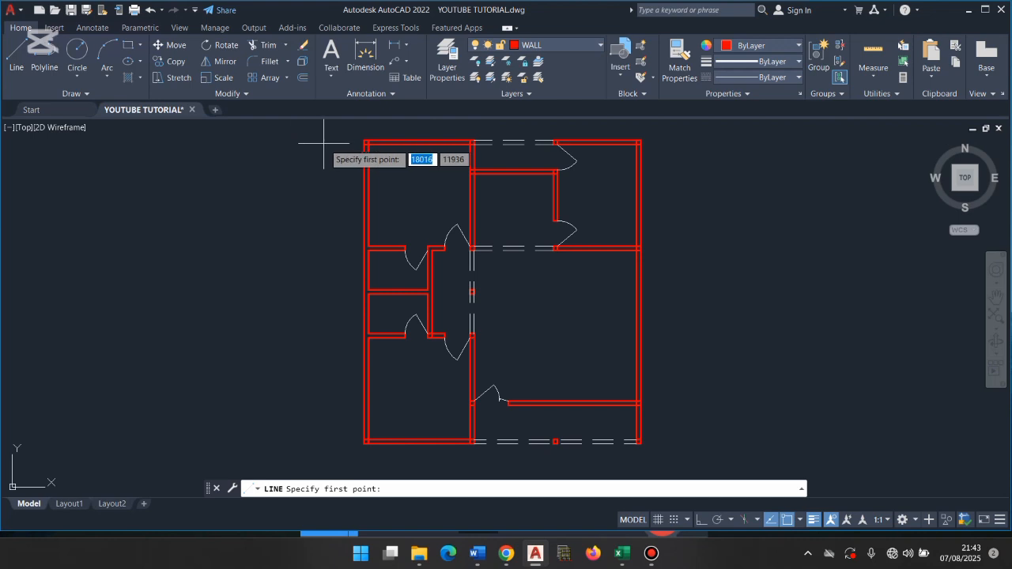
scroll(394, 139, up, 6)
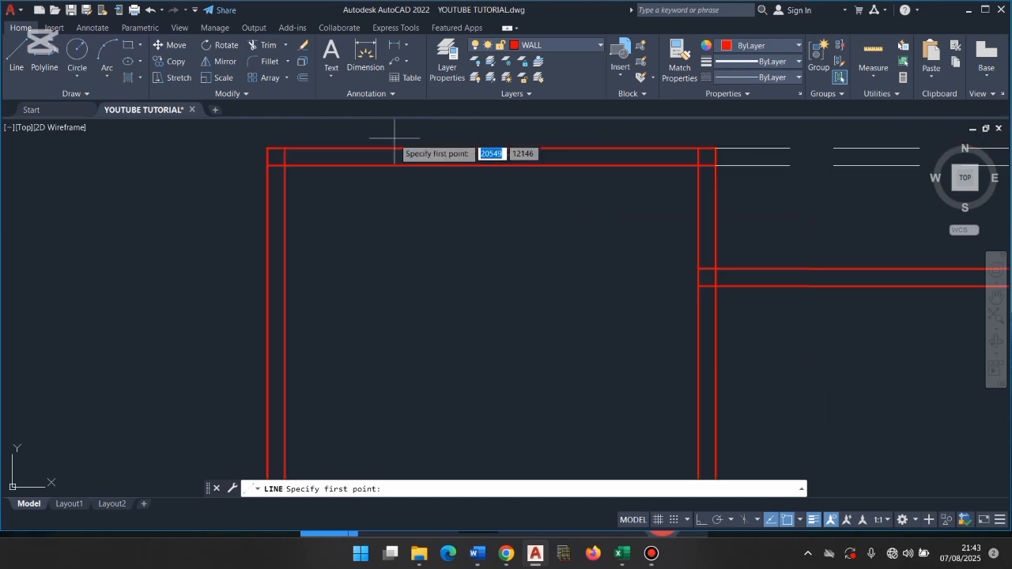
click(284, 165)
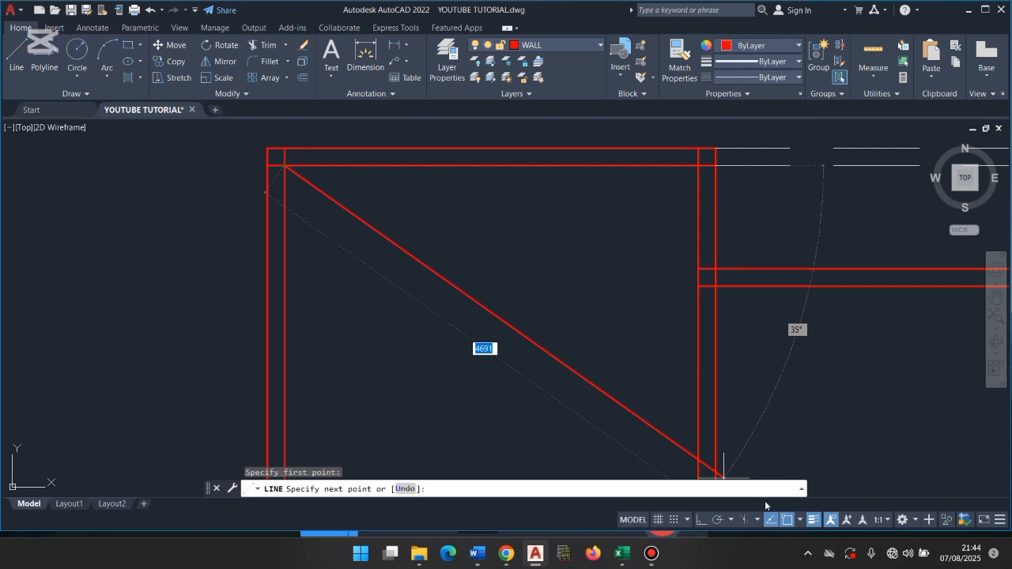
click(702, 524)
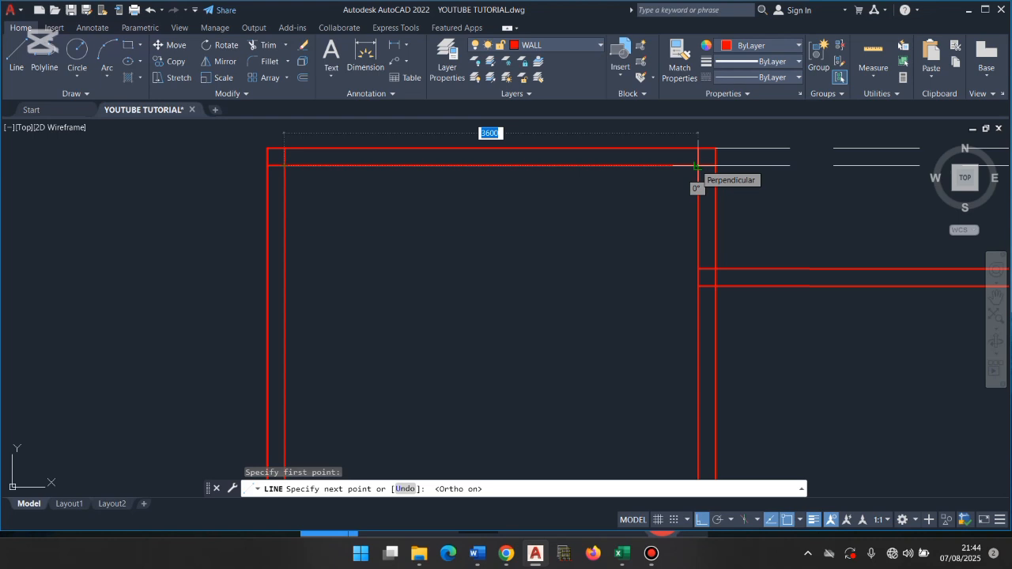
text(1)
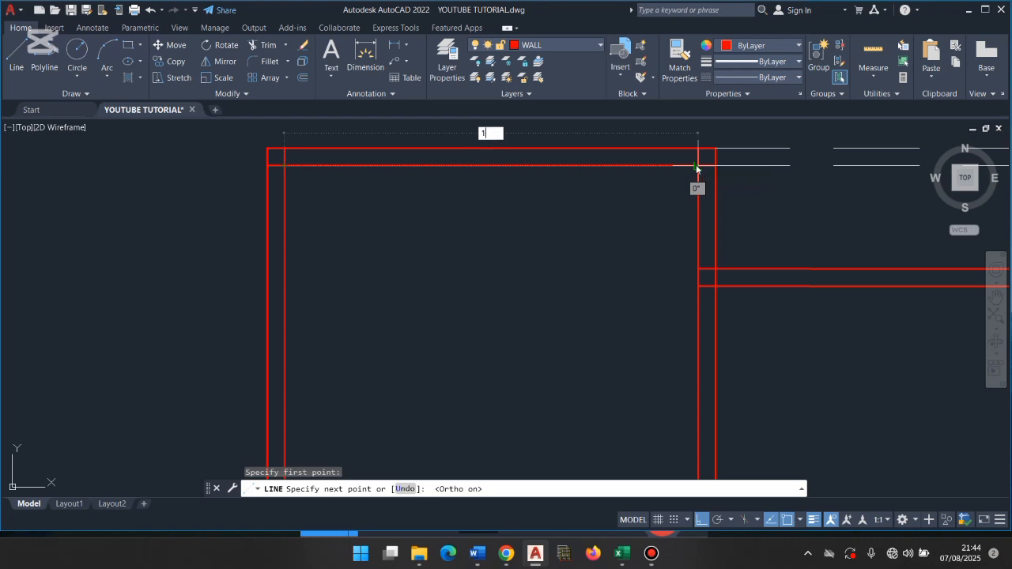
text(2)
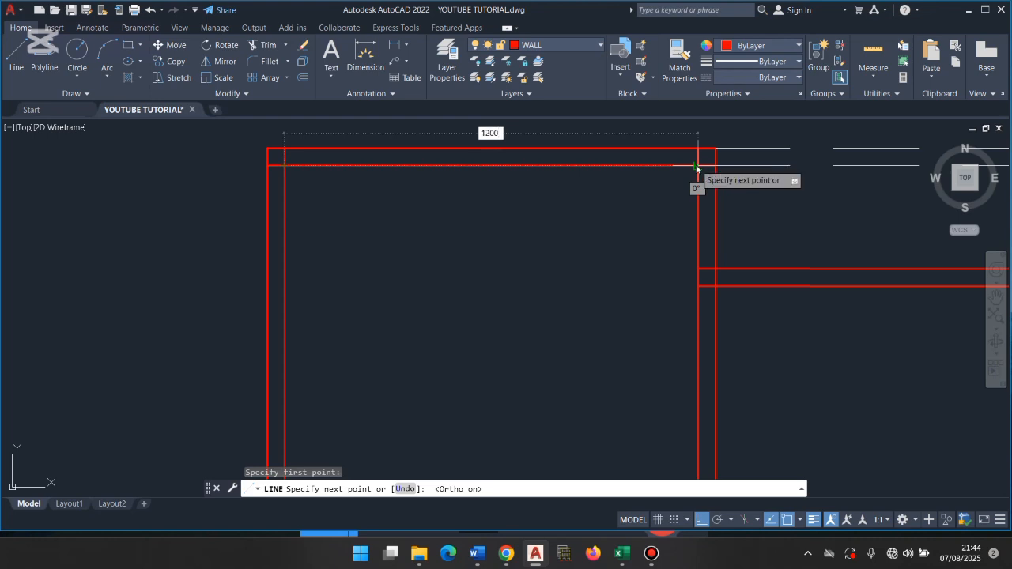
text(00)
key(Return)
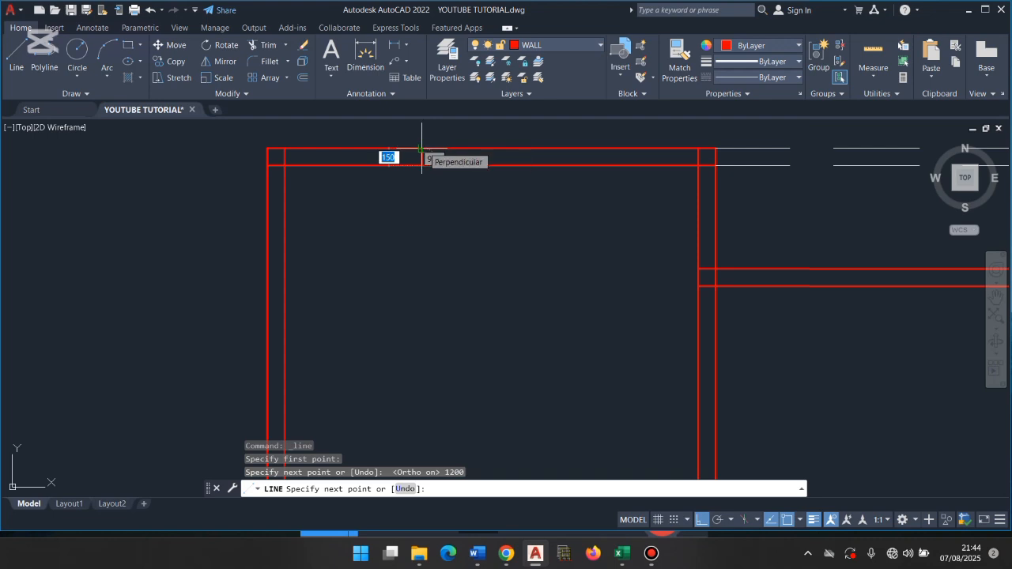
click(422, 149)
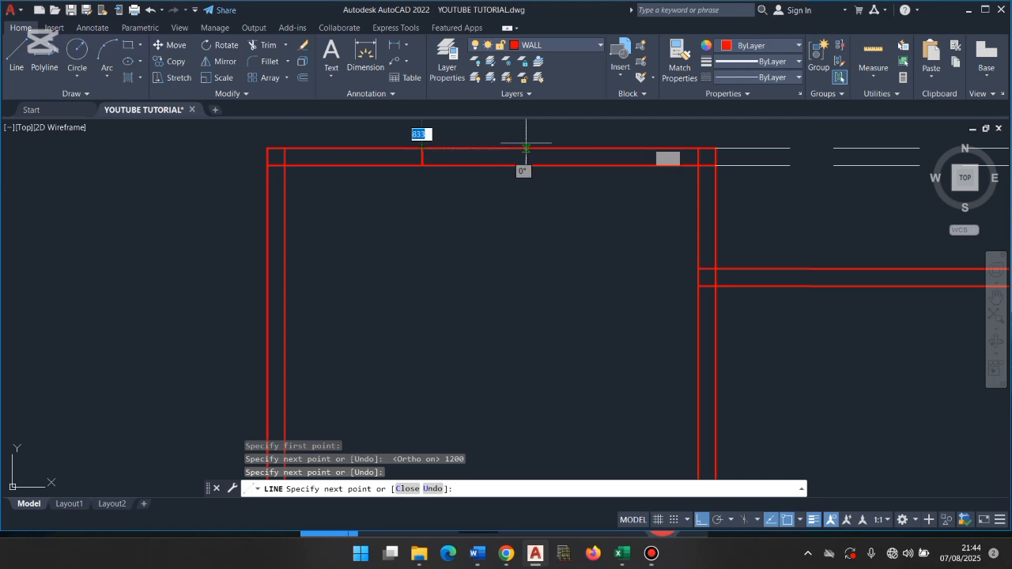
Step: Continue the line 1200 along the outer wall face and back across the wall to mark the window opening's second jamb
text(1200)
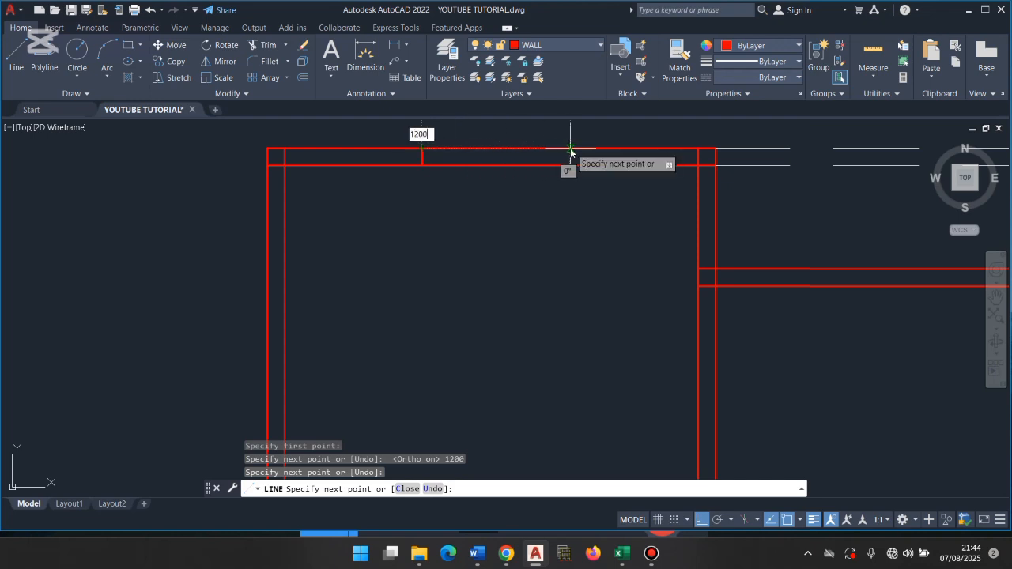
key(Return)
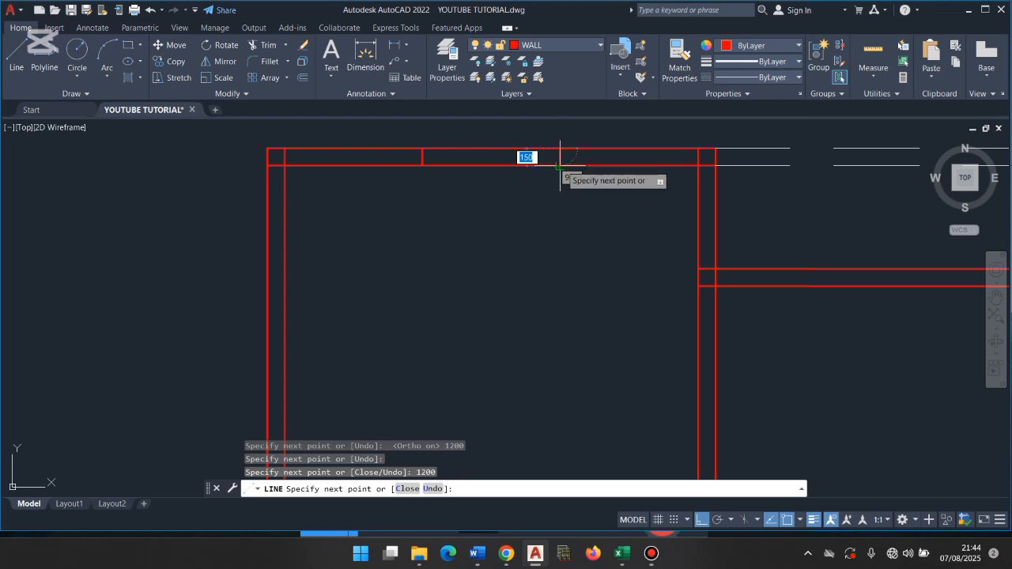
click(561, 165)
key(Return)
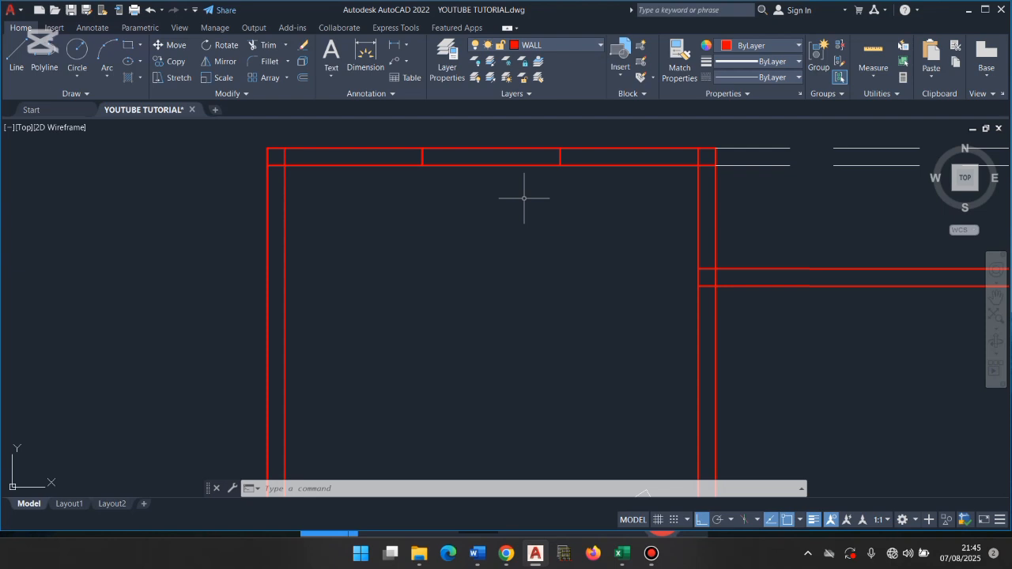
Step: Trim both wall lines between the two jambs to open the window gap in the top wall
click(252, 46)
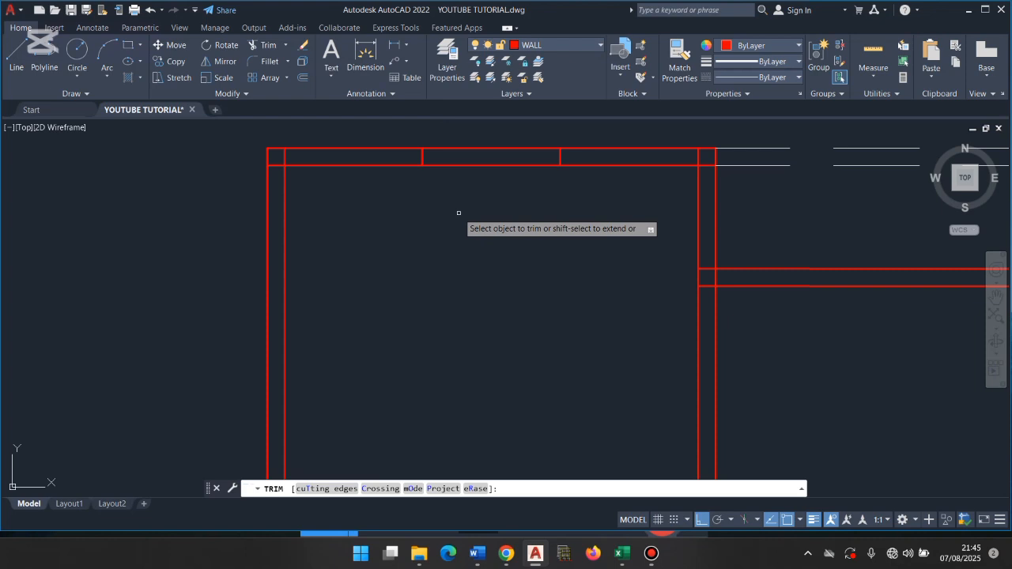
click(470, 166)
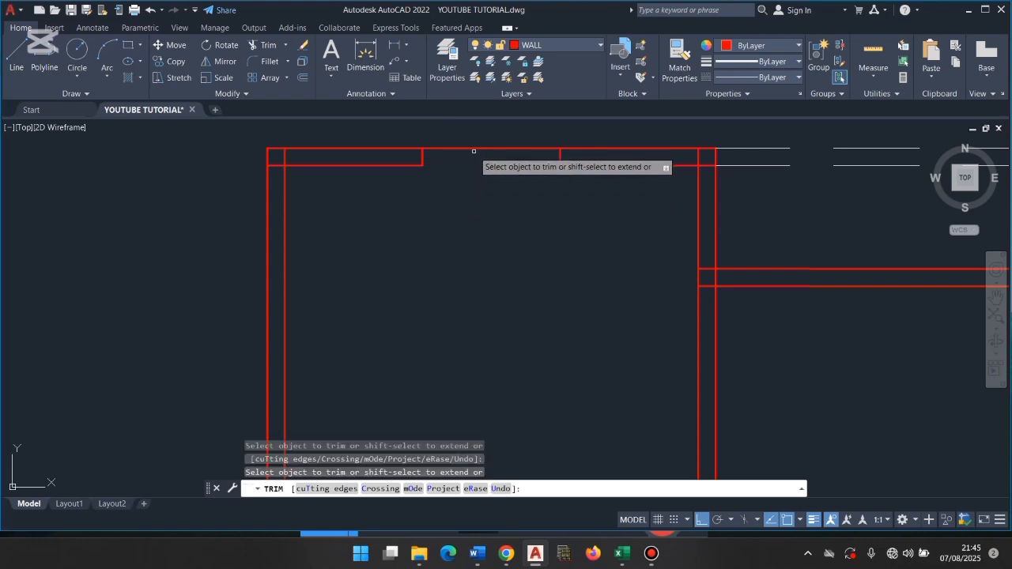
click(484, 148)
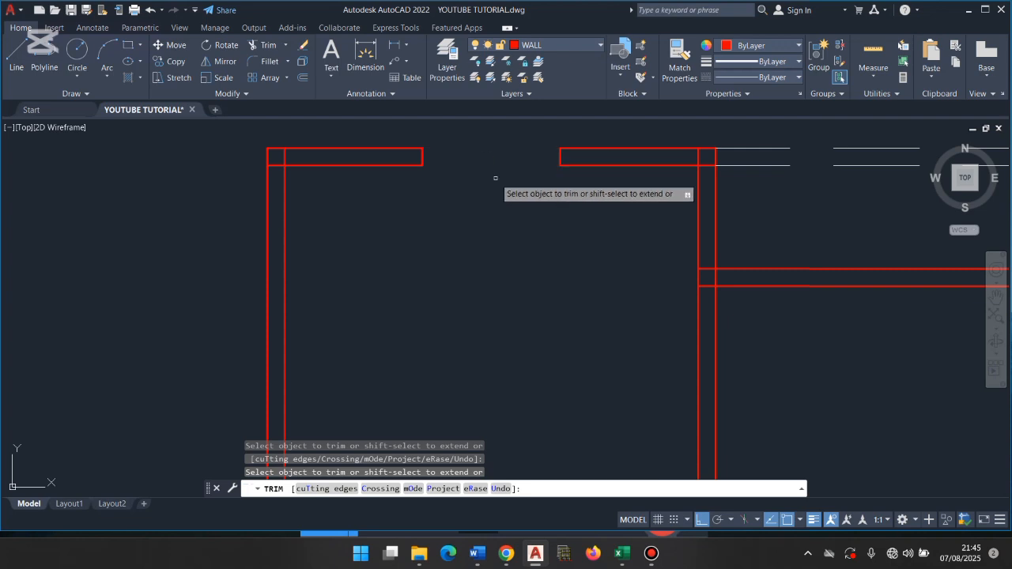
key(Escape)
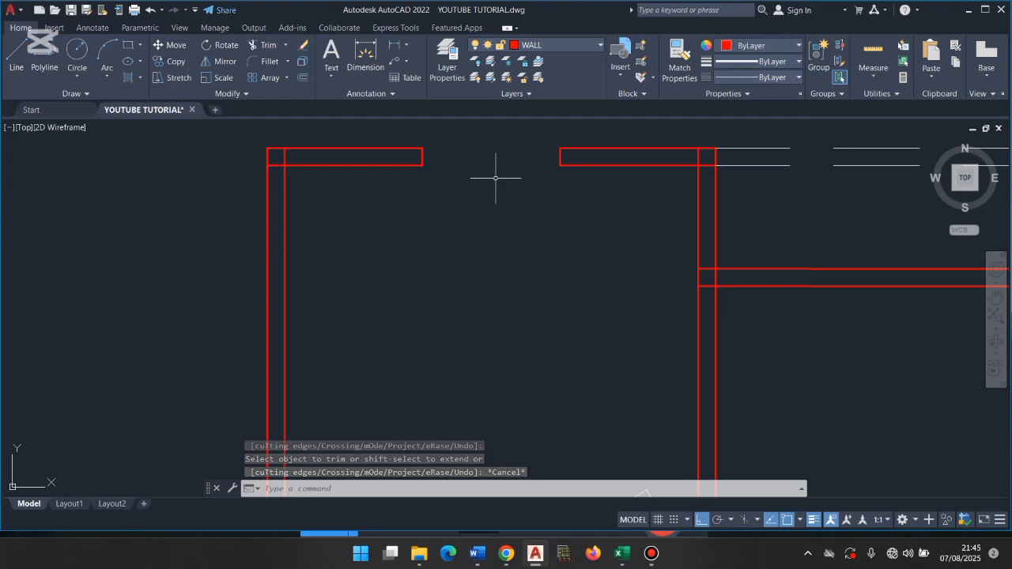
Step: On the WINDOWS layer, draw a line between the midpoints of the two jambs across the top-wall opening
click(598, 46)
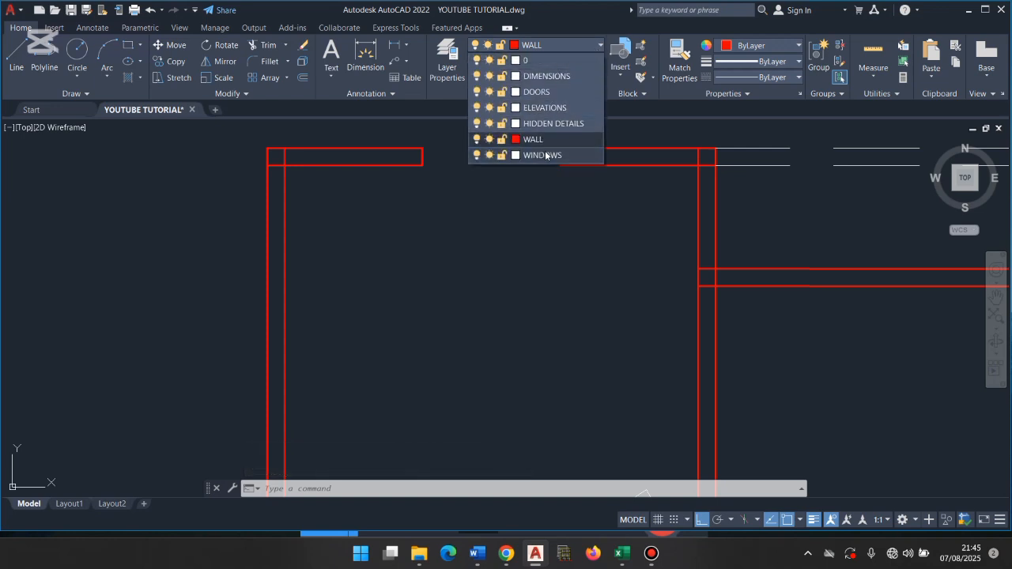
click(546, 156)
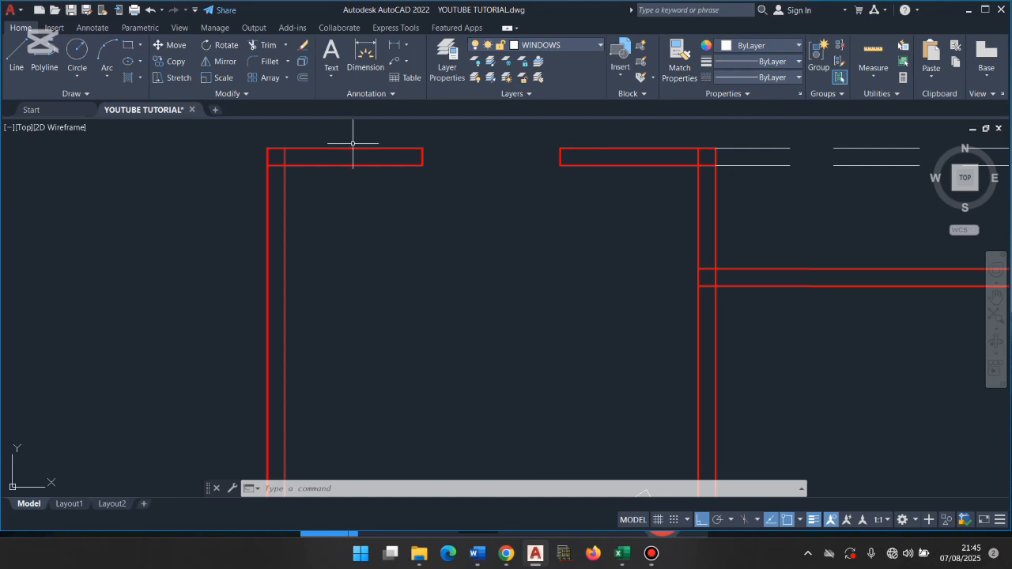
click(19, 55)
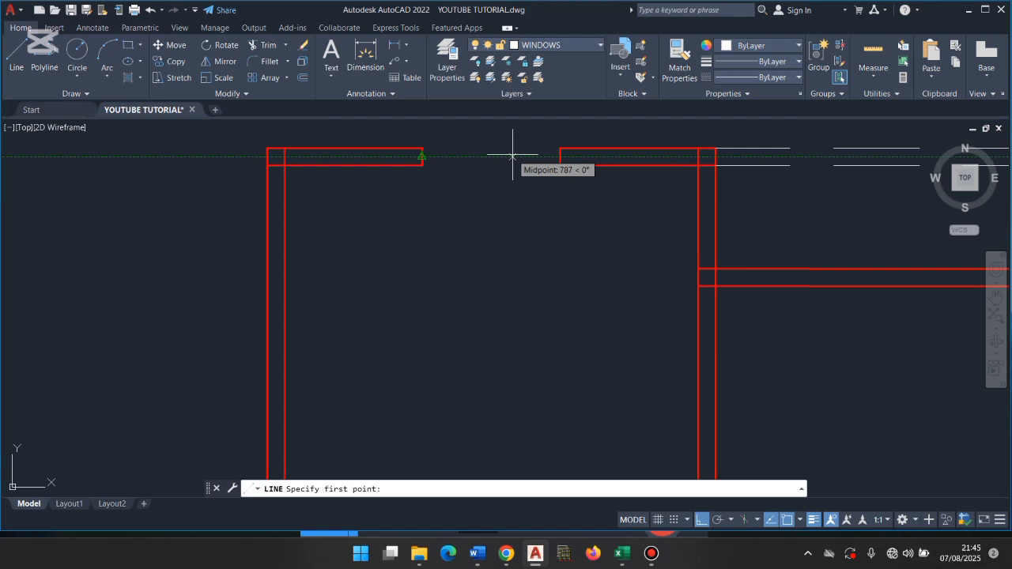
scroll(512, 155, up, 4)
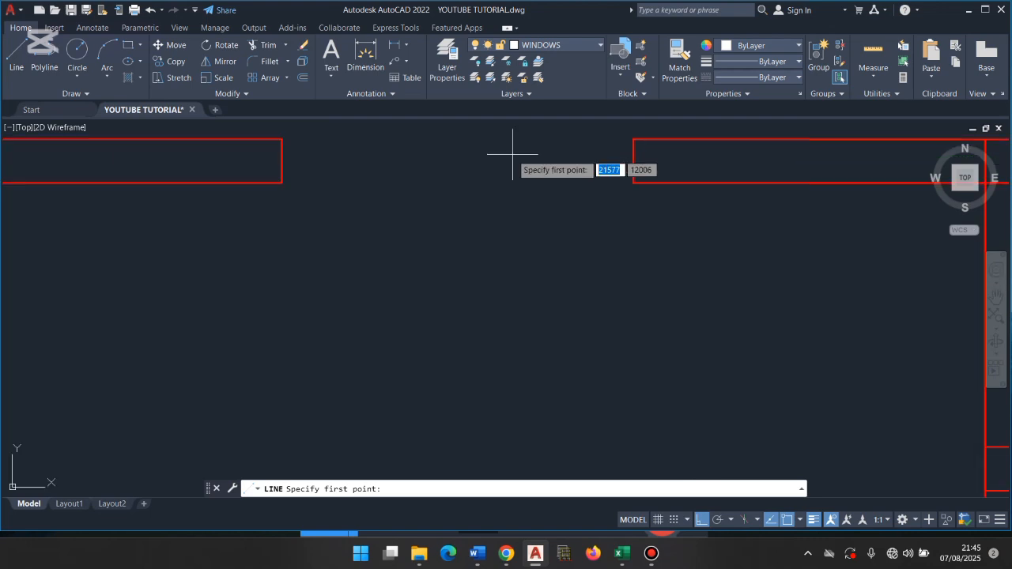
click(281, 160)
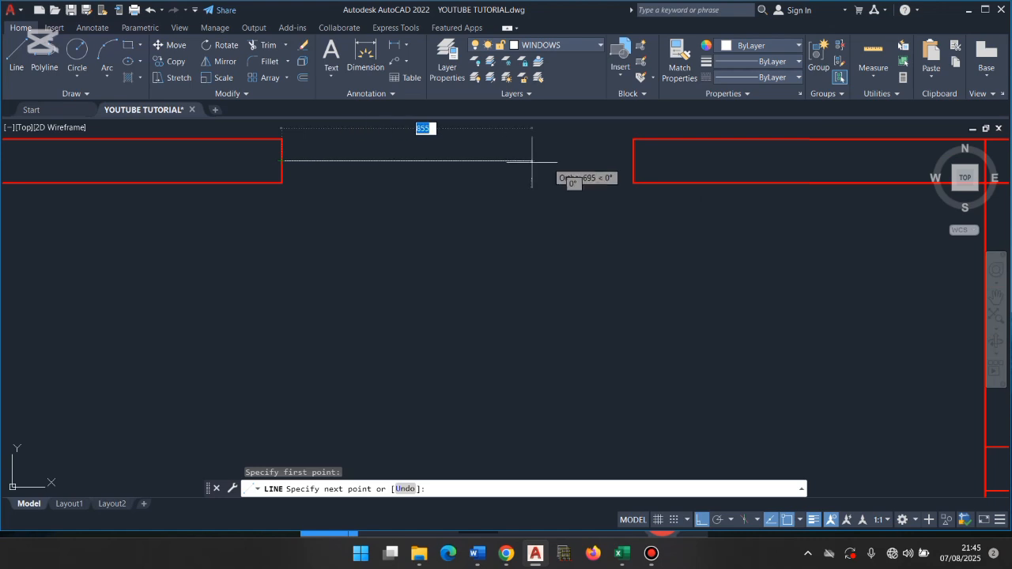
click(633, 160)
key(Return)
Step: Switch the current layer back to WALL
scroll(635, 162, down, 6)
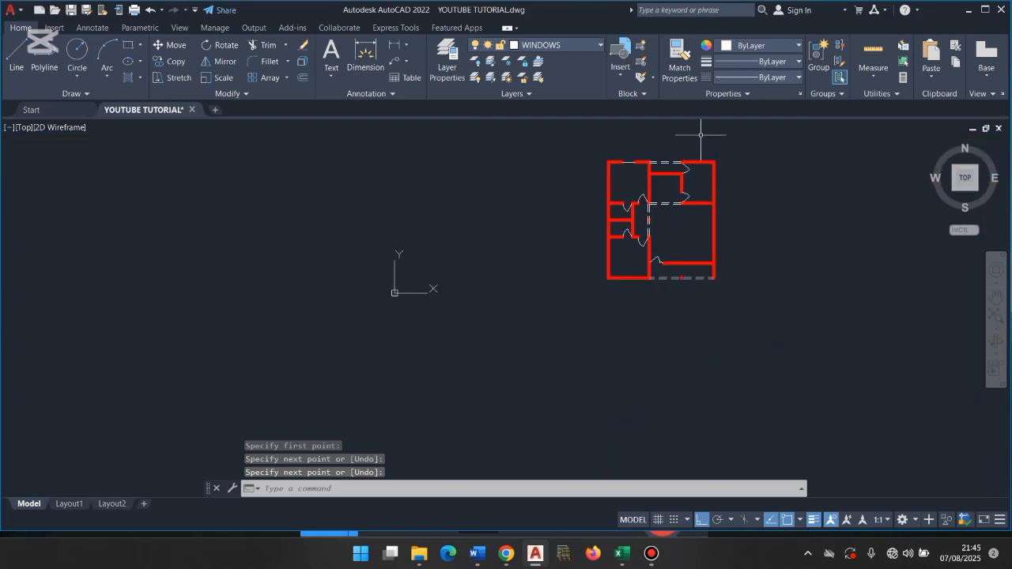
scroll(701, 135, up, 4)
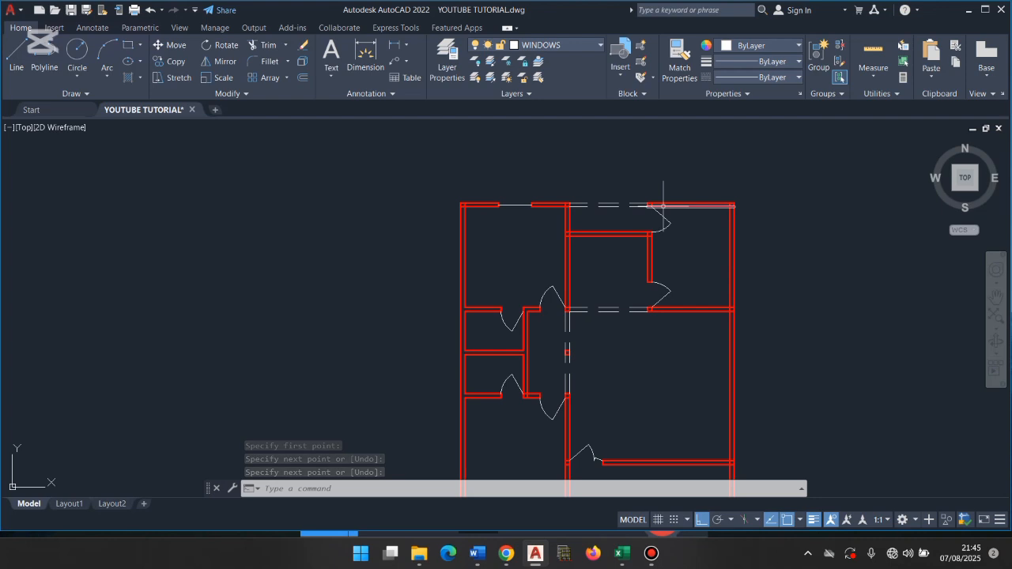
scroll(664, 206, up, 2)
scroll(663, 205, up, 2)
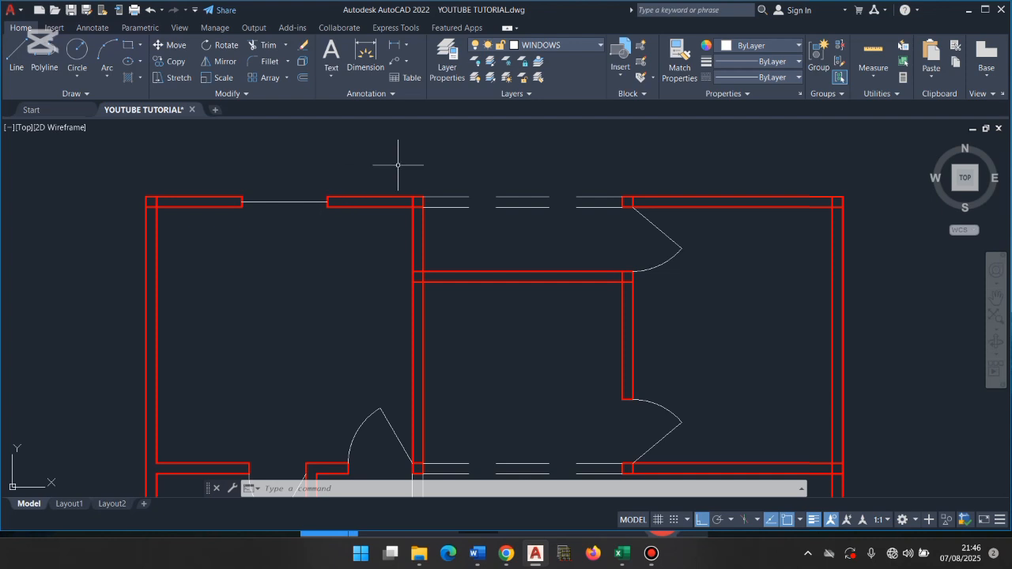
click(578, 45)
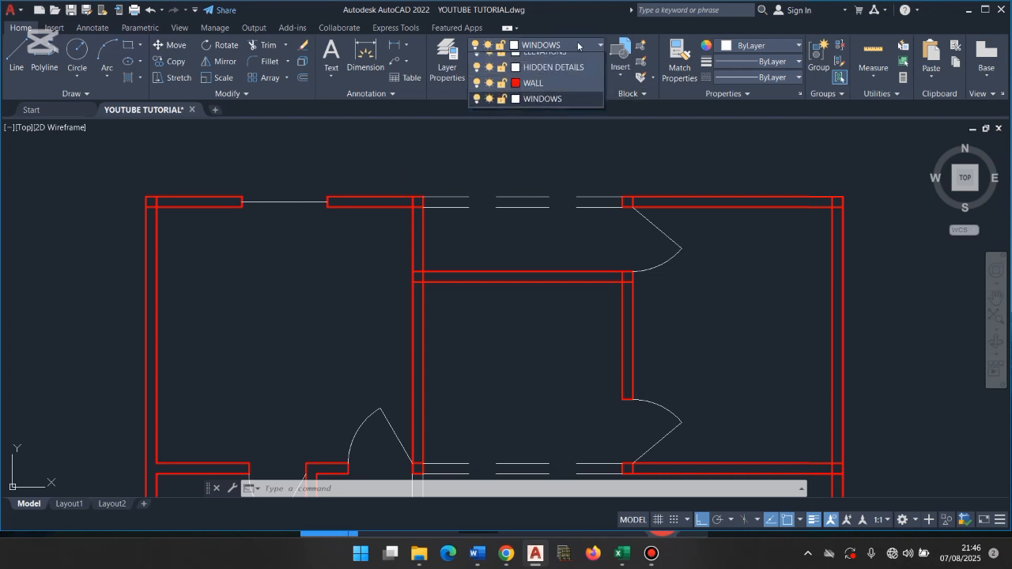
click(518, 140)
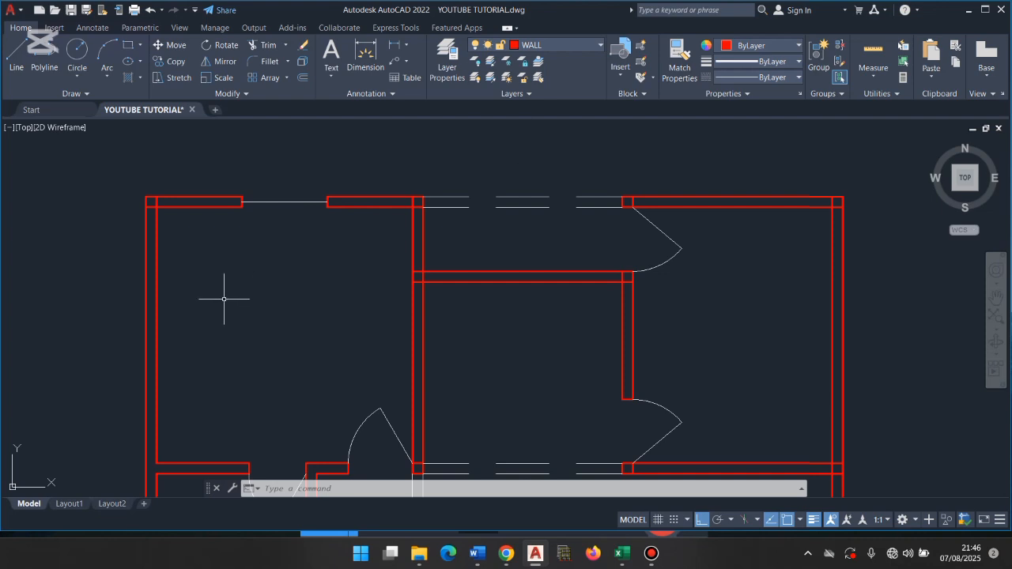
Step: Draw a line 1200 up from the upper-left room's inner bottom-left corner, then across the left wall's thickness as a window jamb
text(l)
key(Return)
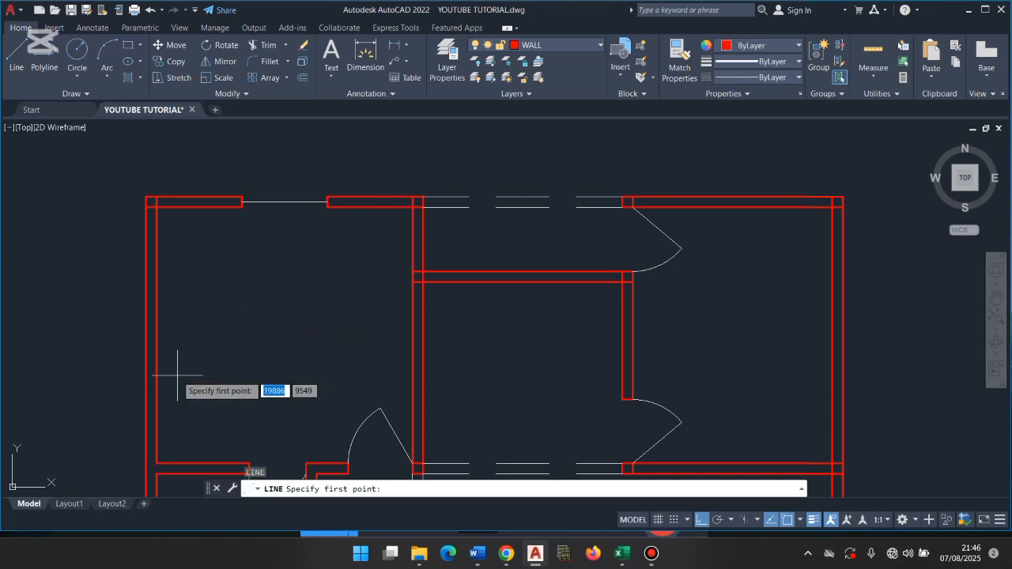
click(158, 464)
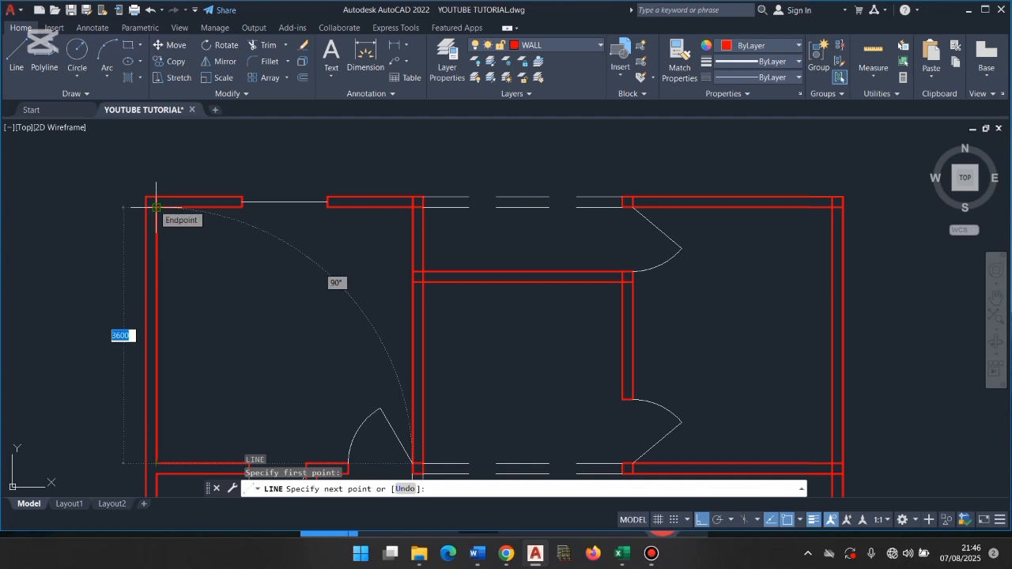
text(12)
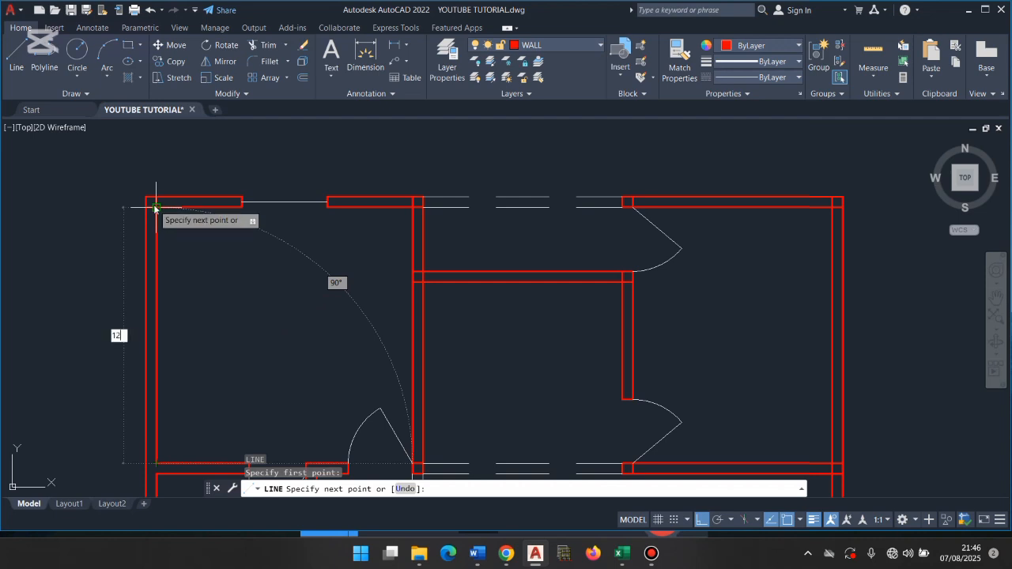
text(00)
key(Return)
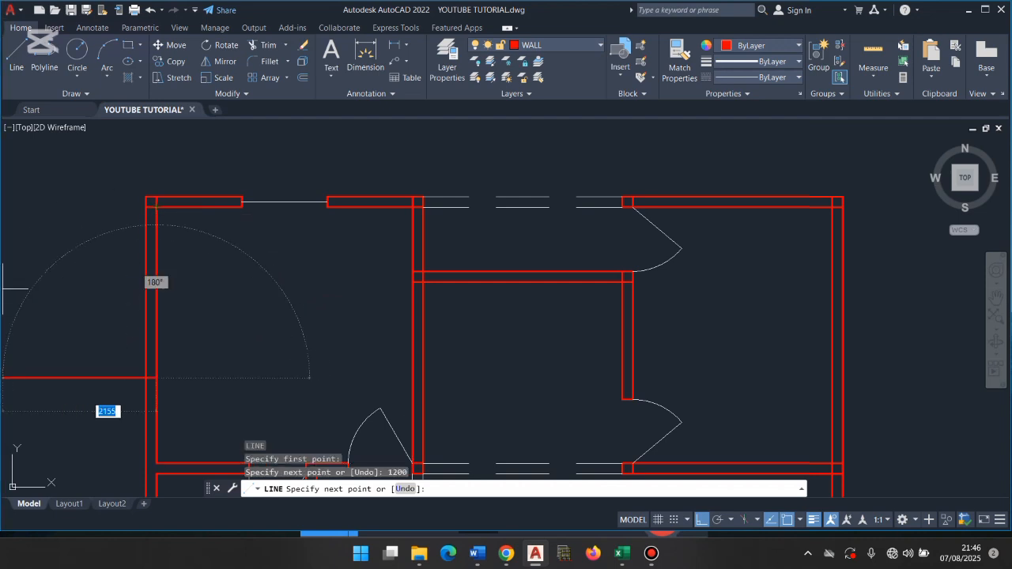
click(145, 376)
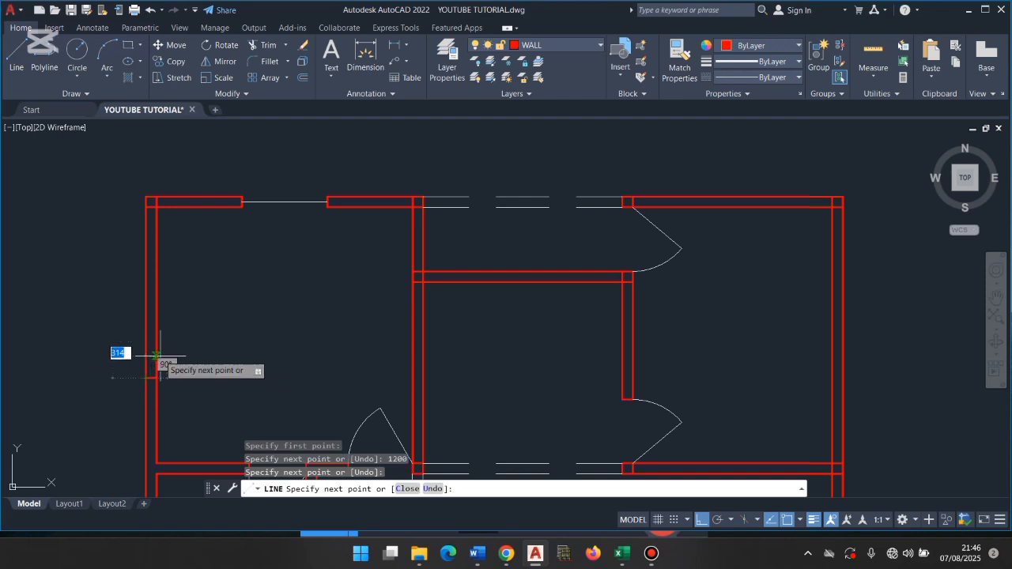
Step: Continue the line 1200 up along the left wall and 150 back across its thickness as the second window jamb
text(1200)
key(Return)
text(150)
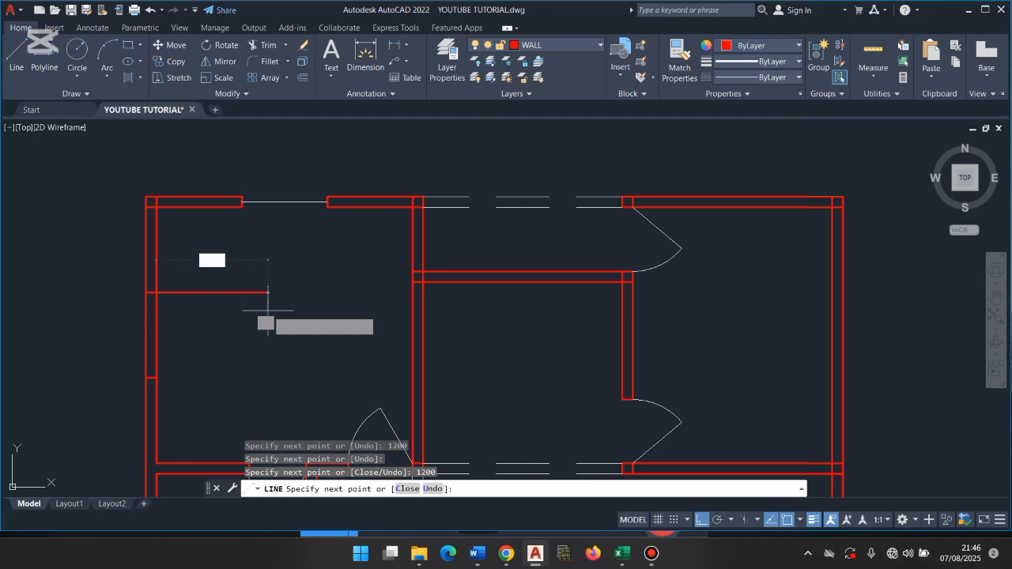
key(Return)
key(Return)
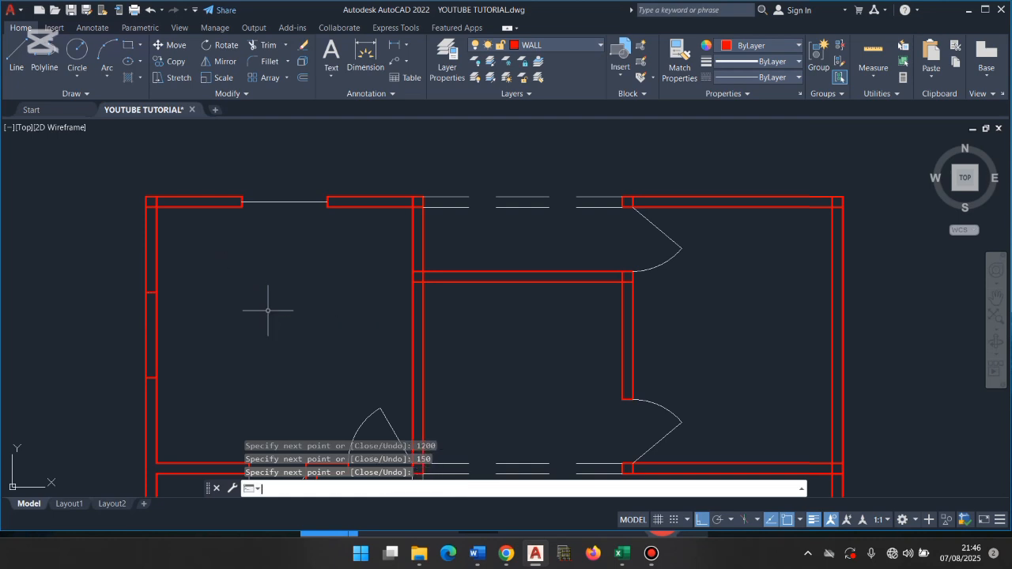
Step: Draw a line 600 right along the middle room's top wall from its left corner, then across the wall thickness as a window jamb
key(Return)
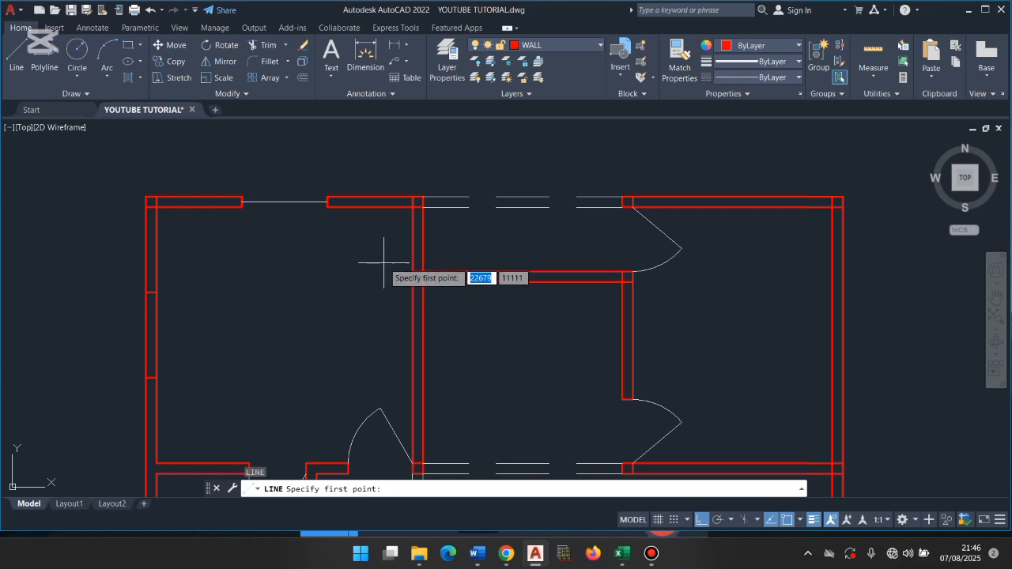
click(419, 272)
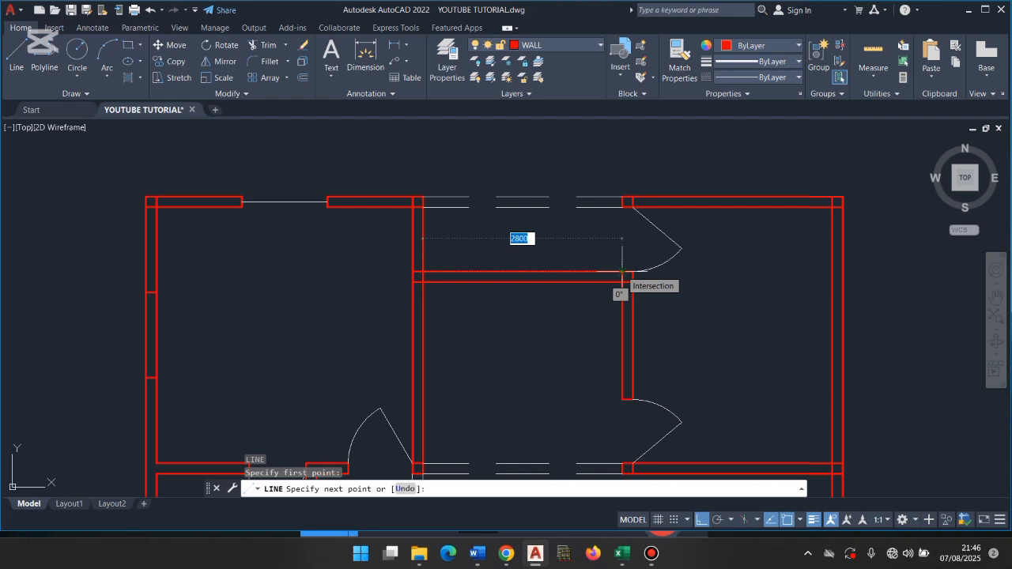
text(60)
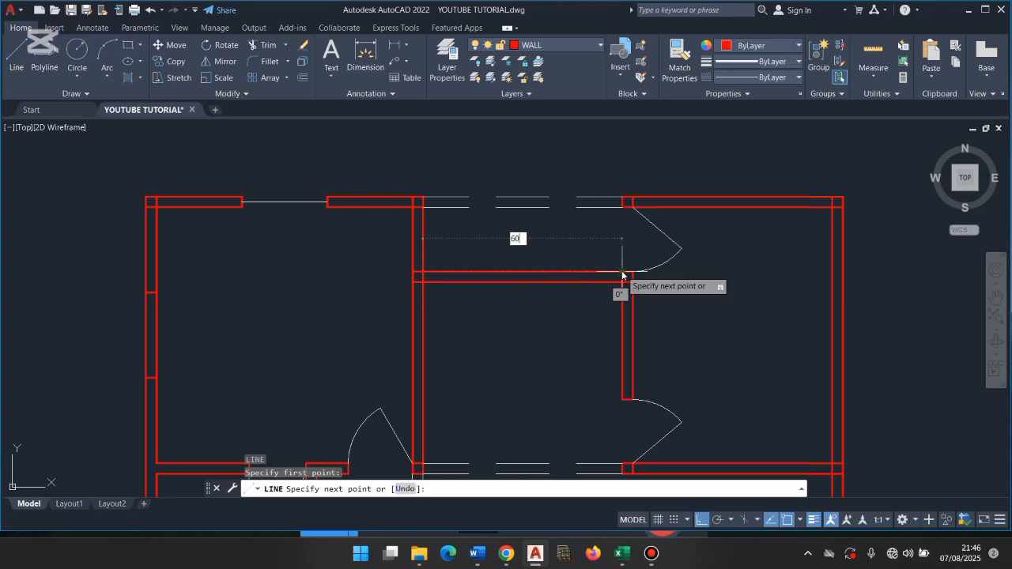
text(0)
key(Return)
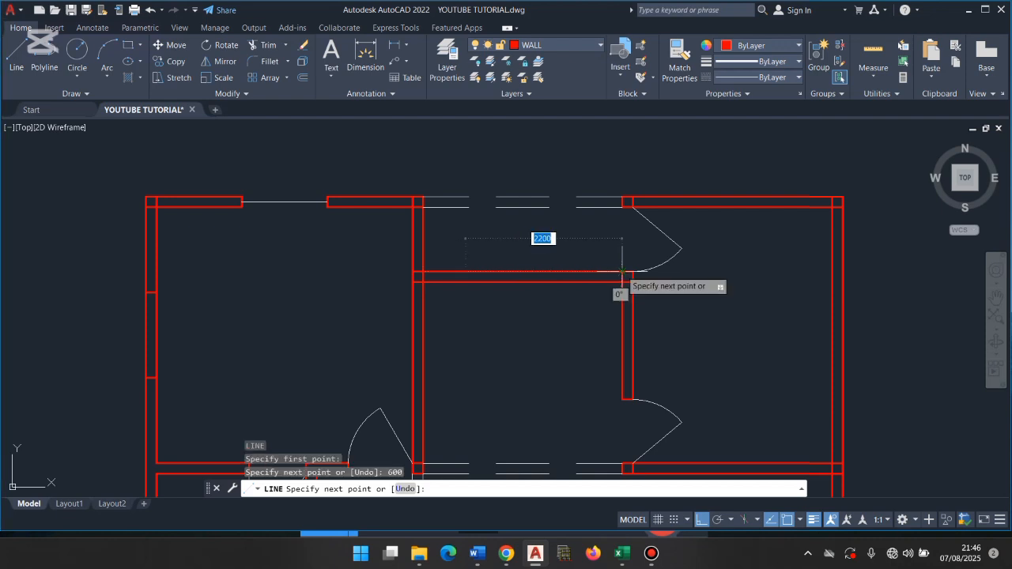
click(465, 277)
Step: Continue the line 1600 right along the middle room's top wall, then 150 up across its thickness as the second jamb
text(1600)
key(Return)
text(1)
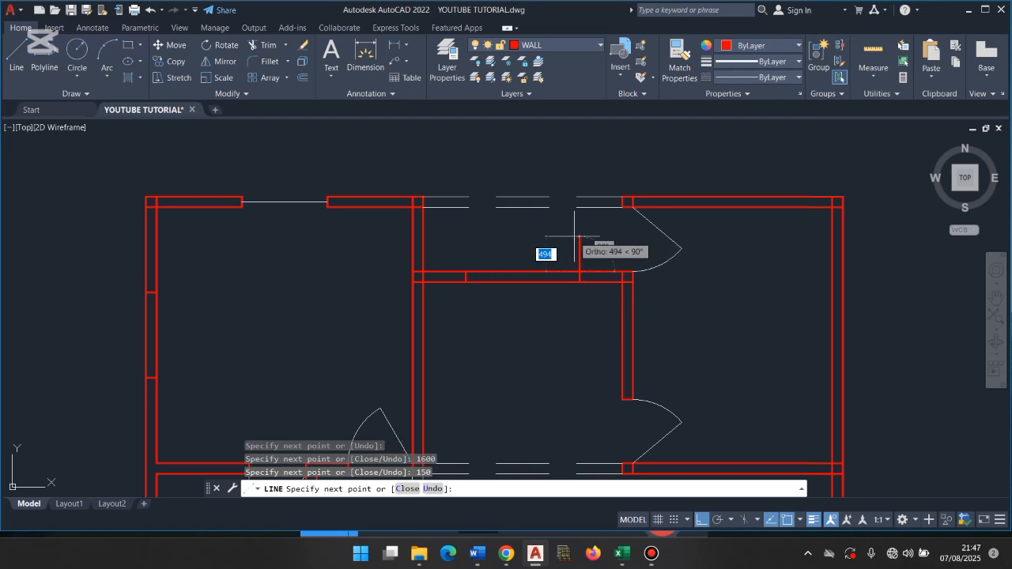
key(Return)
key(Return)
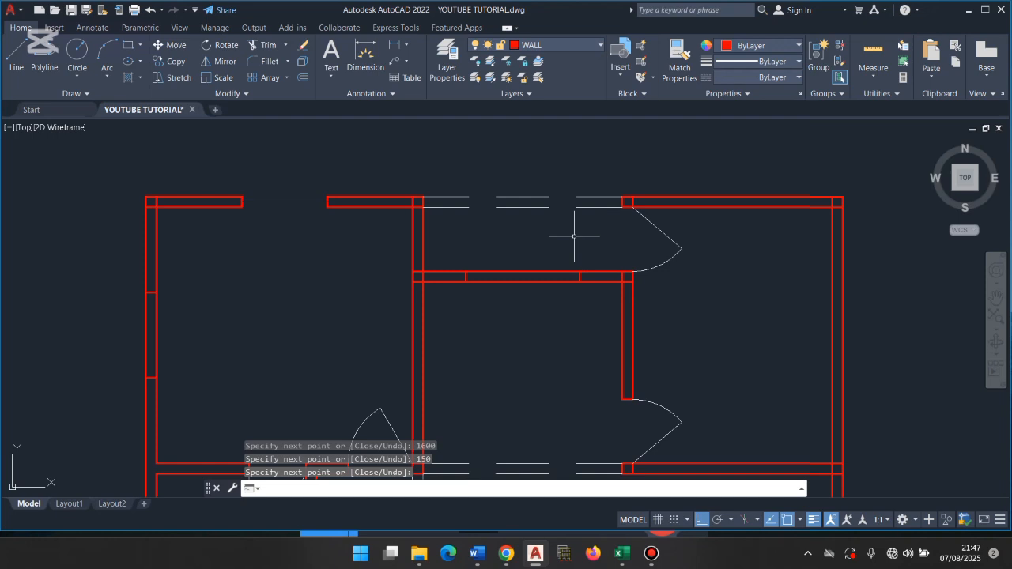
key(Return)
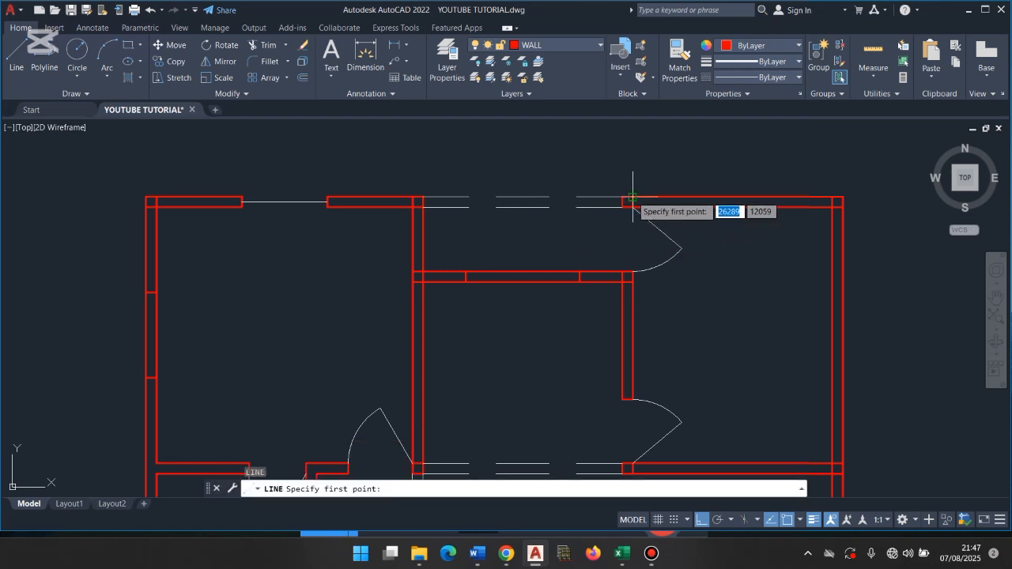
click(633, 198)
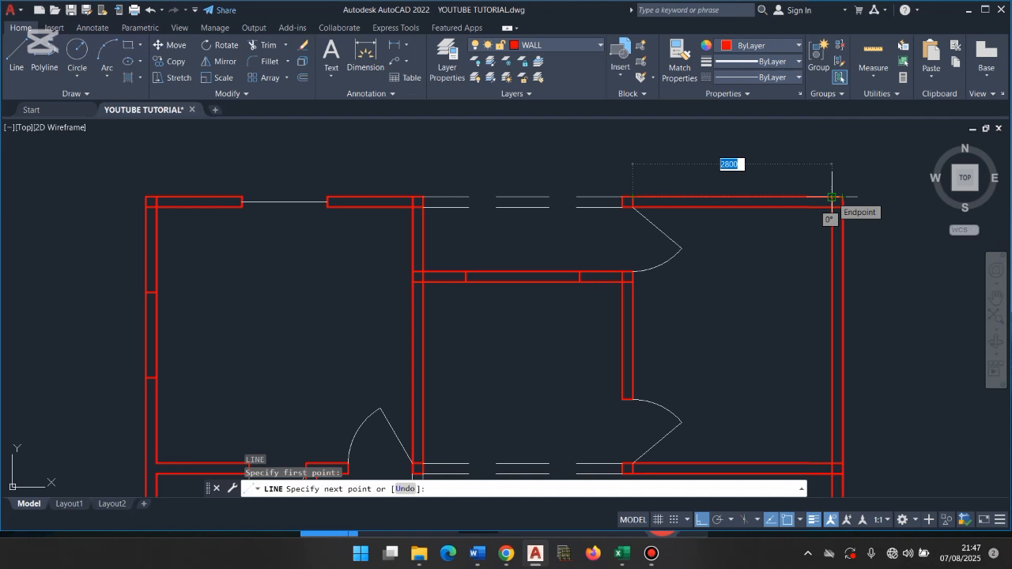
key(Escape)
Step: Draw a line 1000 left along the upper-right room's top wall from the right wall's inner face, then 150 down across it as a jamb
key(Return)
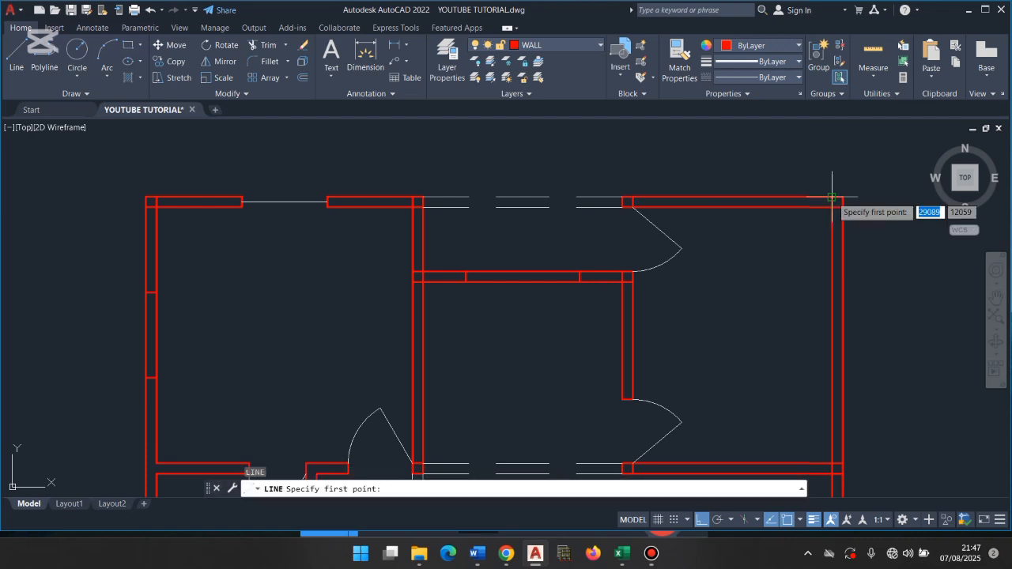
click(833, 197)
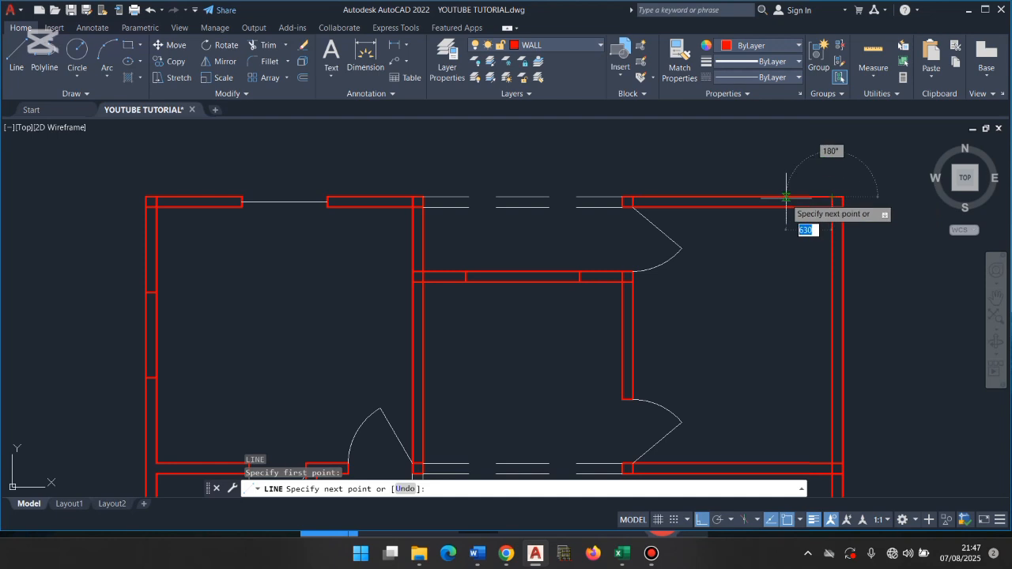
text(100)
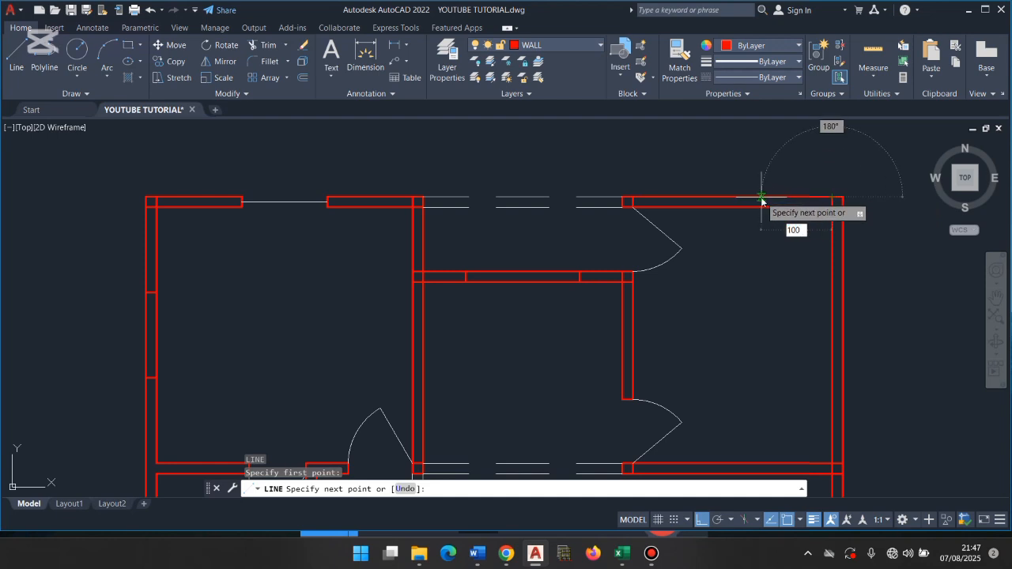
text(0)
key(Return)
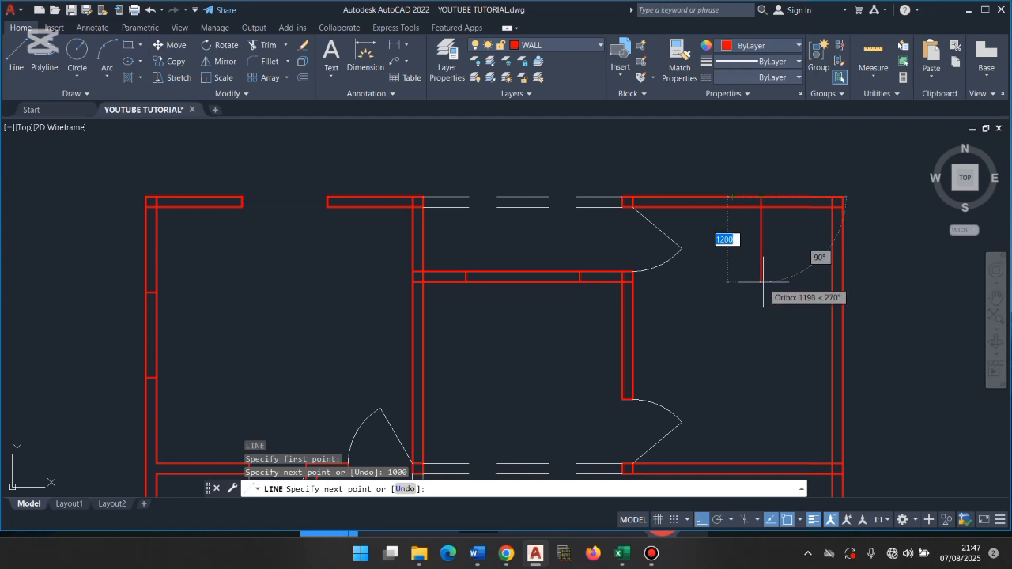
text(150)
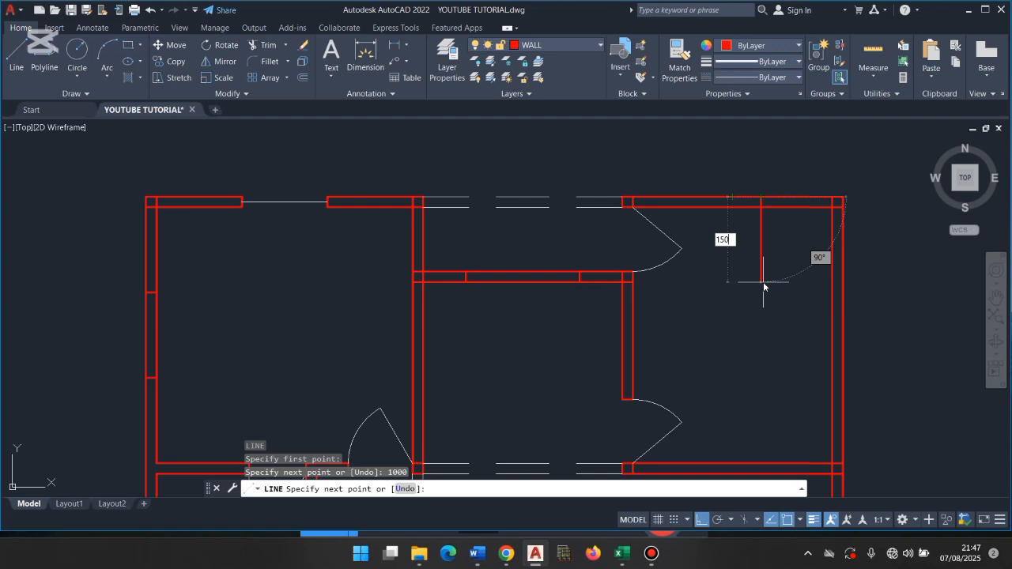
key(Return)
key(Return)
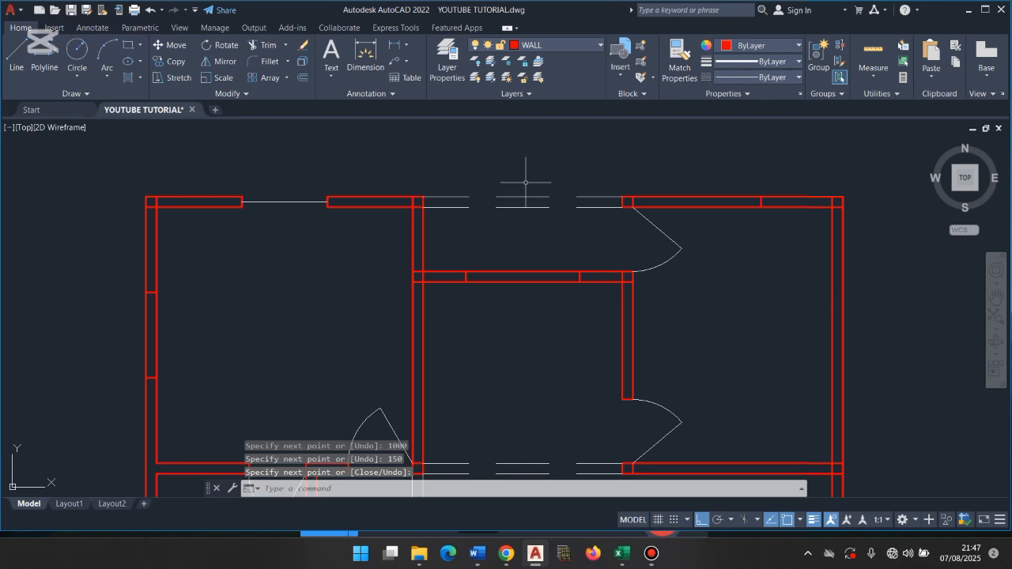
Step: Trim both top-wall lines between the new jamb and the right wall to open the upper-right room's window gap
click(269, 45)
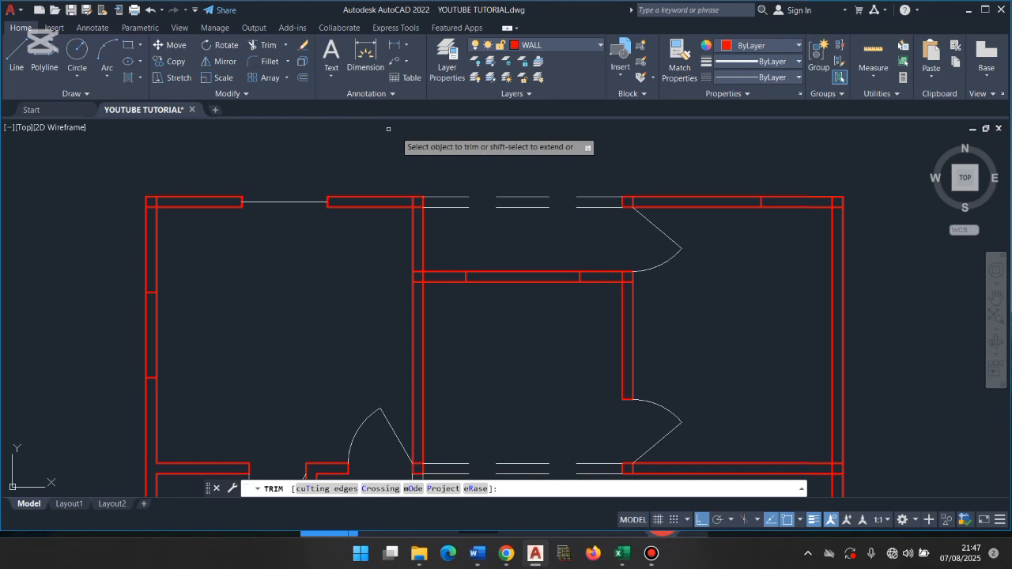
click(544, 159)
click(782, 192)
click(785, 192)
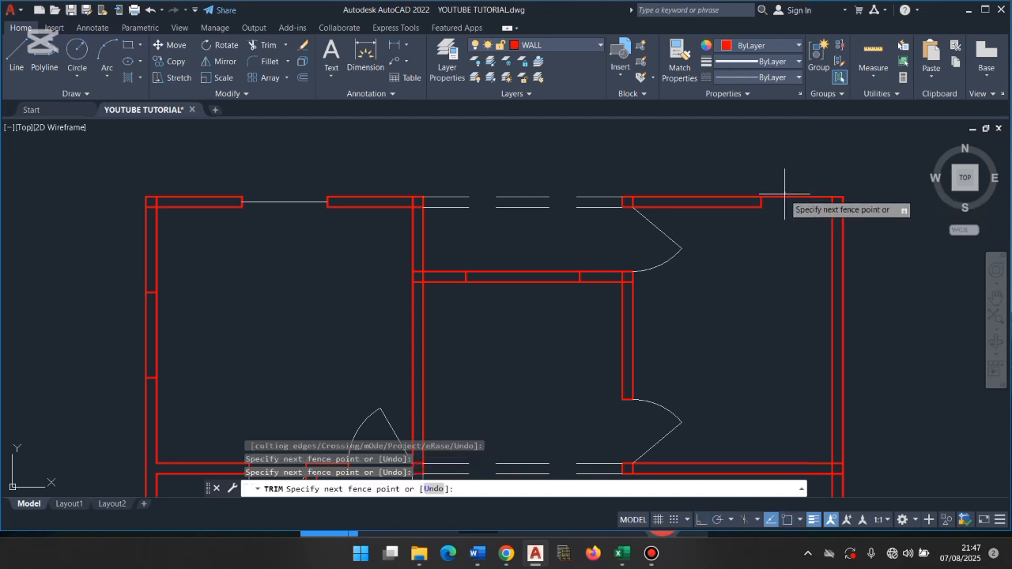
click(784, 201)
Step: Trim the wall lines between the jambs in the middle room's top wall and in the left wall to open both window gaps
click(506, 295)
click(498, 256)
click(188, 340)
click(112, 329)
key(Return)
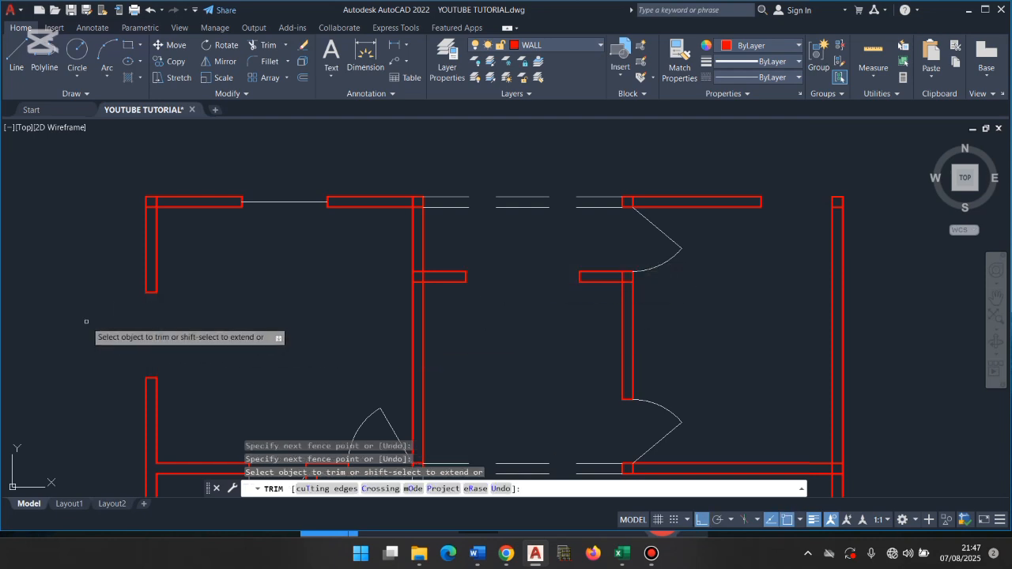
key(Return)
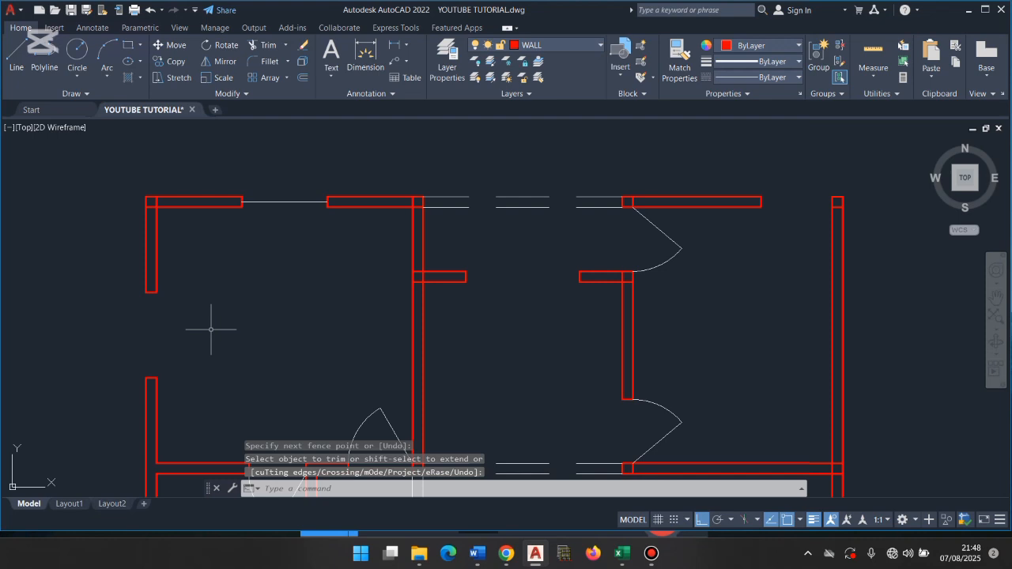
Step: On the WINDOWS layer, draw a line between the midpoints of the two jambs across the left-wall opening
click(548, 46)
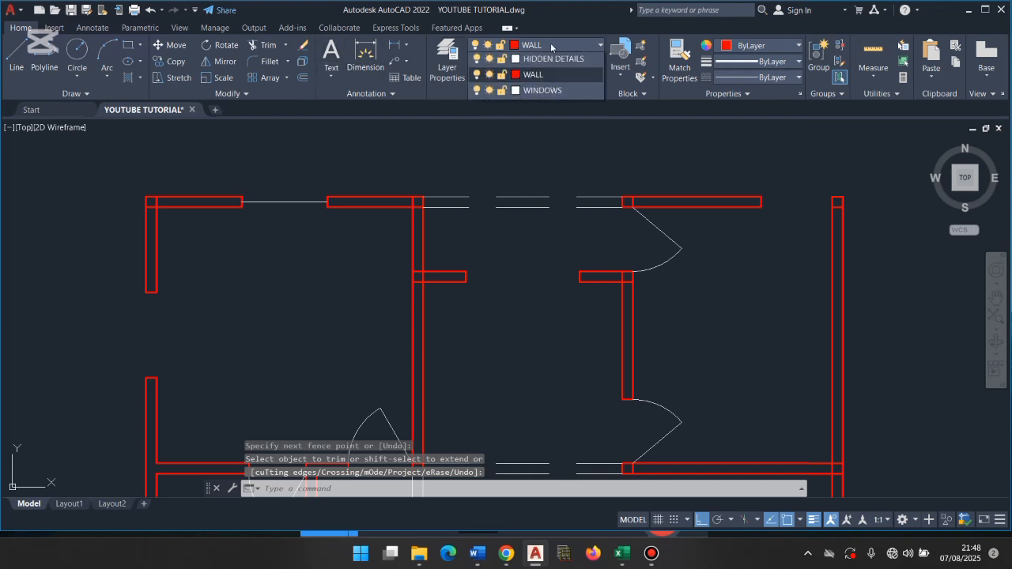
click(544, 153)
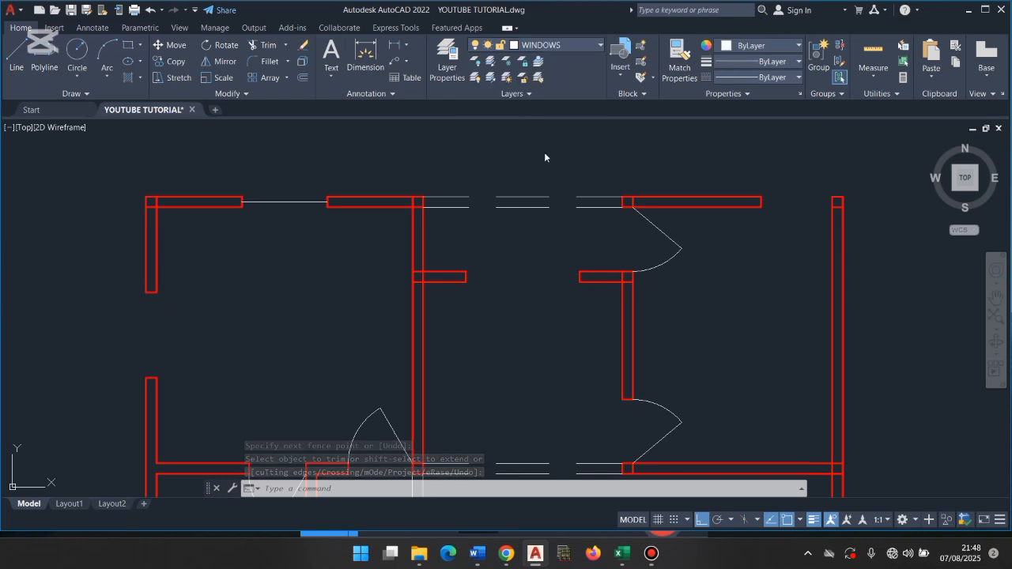
click(24, 59)
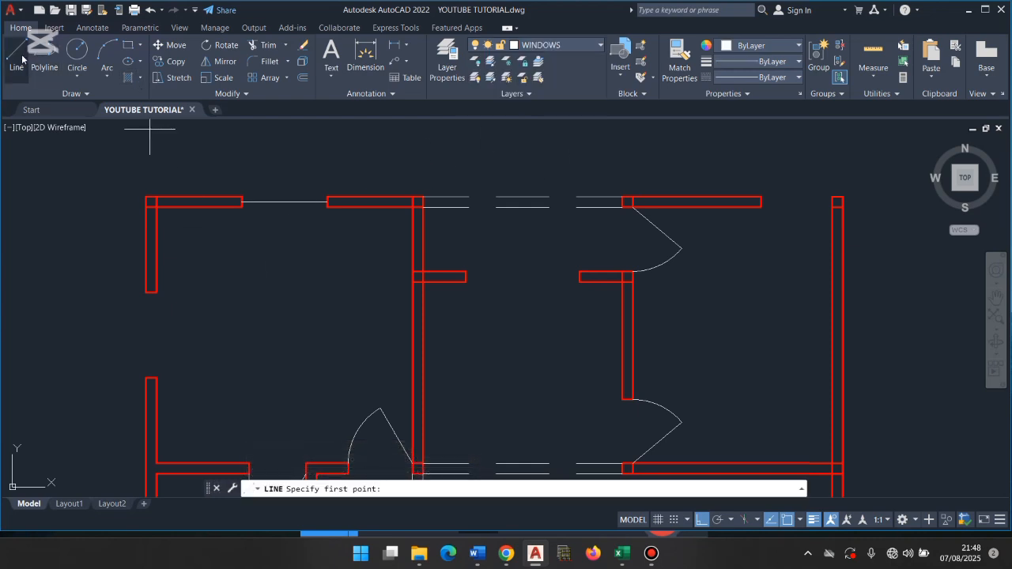
click(151, 292)
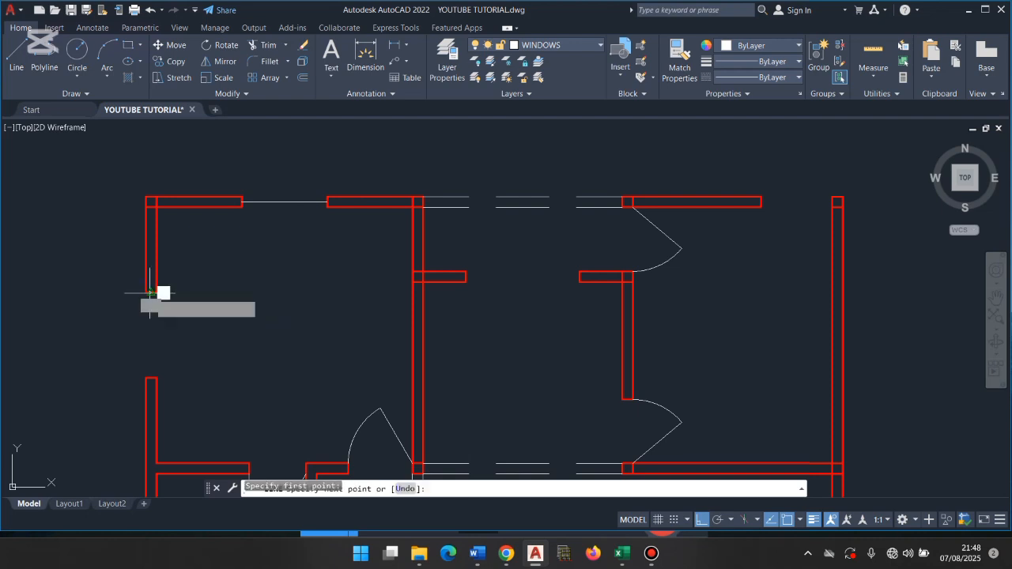
click(151, 378)
key(Return)
Step: Draw a window line between the jamb midpoints across the opening in the middle room's top wall
key(Return)
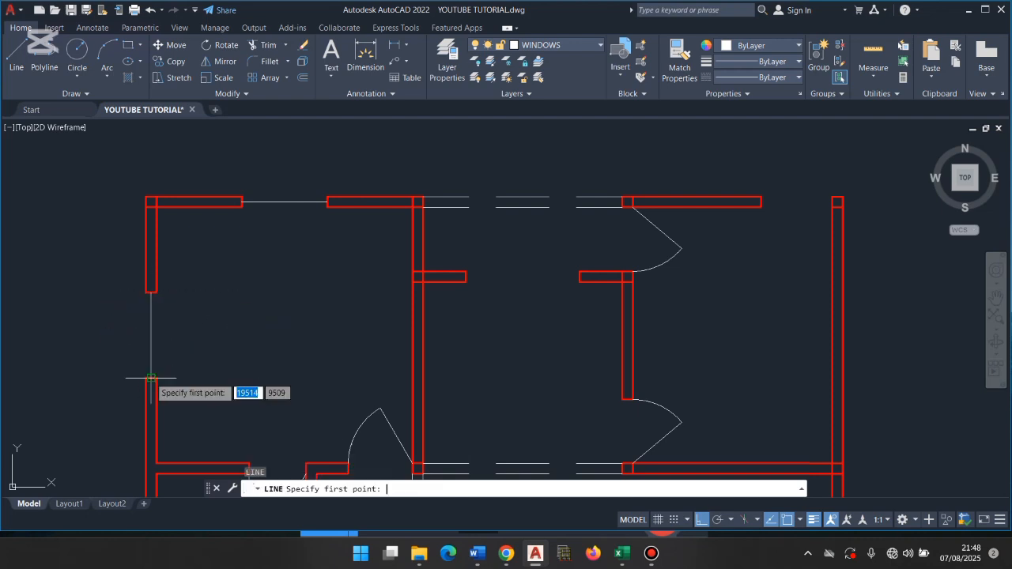
click(466, 277)
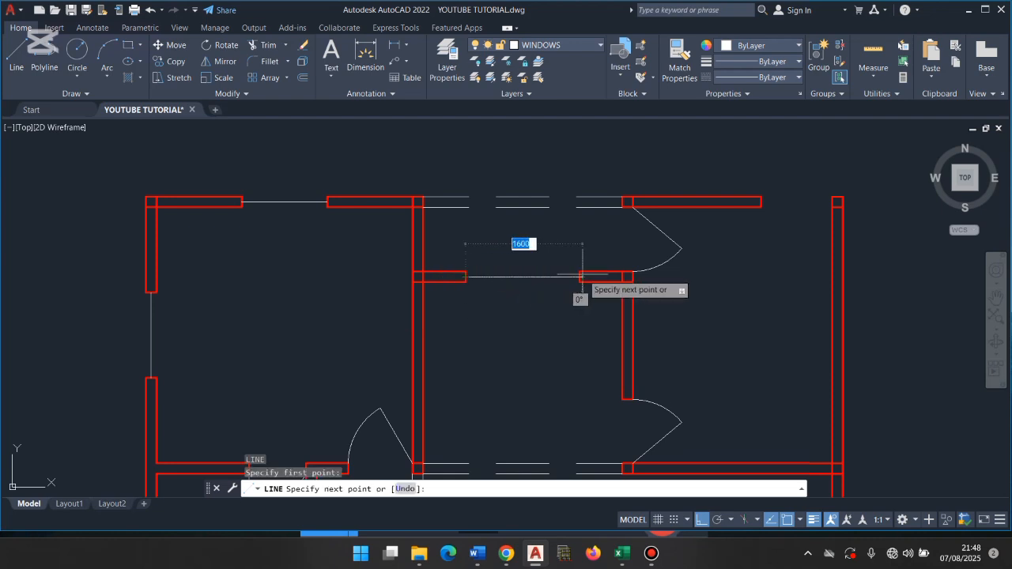
click(582, 277)
key(Return)
Step: Draw a window line from the jamb midpoint to the right wall across the upper-right room's top-wall opening
key(Return)
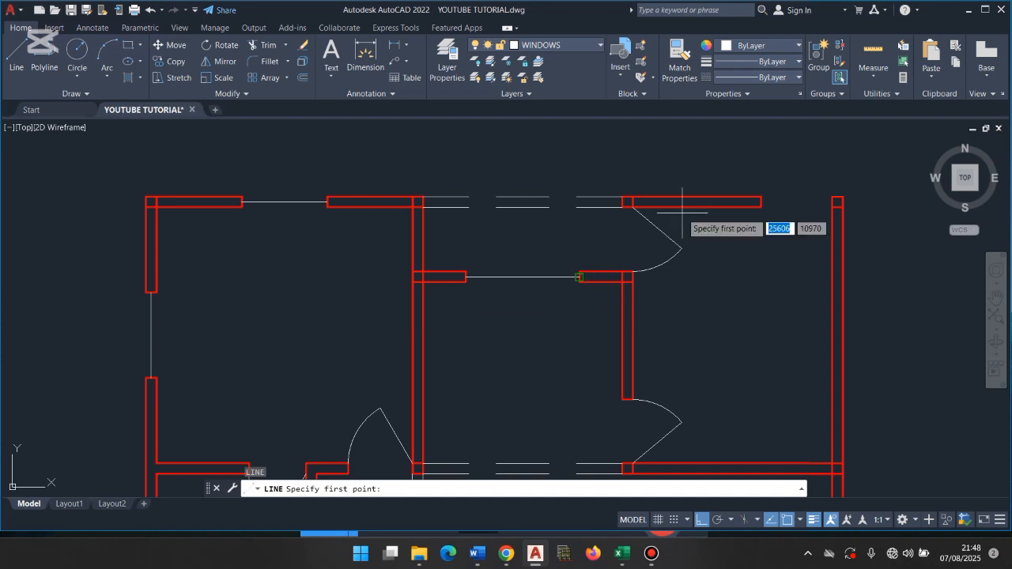
click(761, 202)
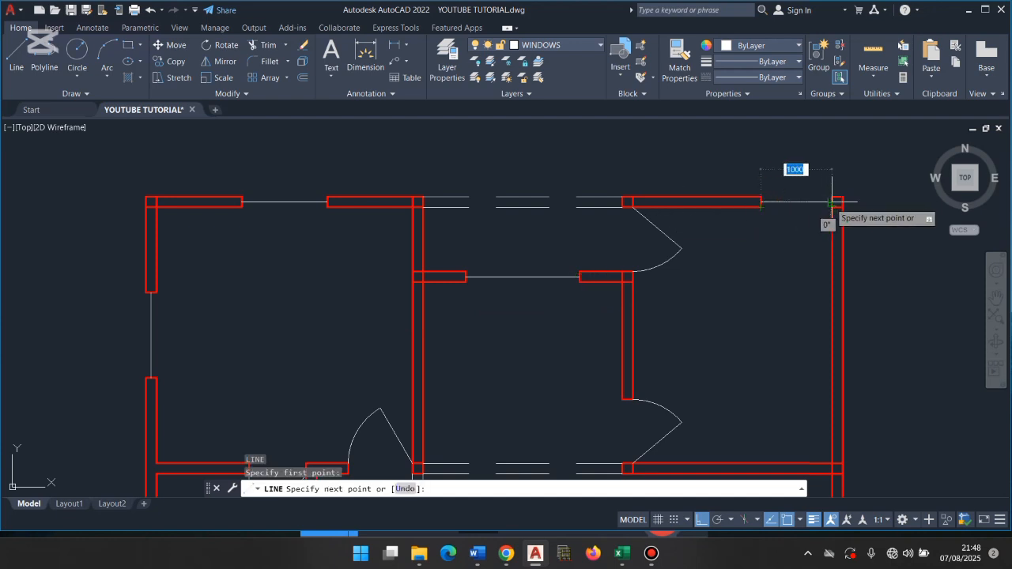
click(833, 202)
key(Return)
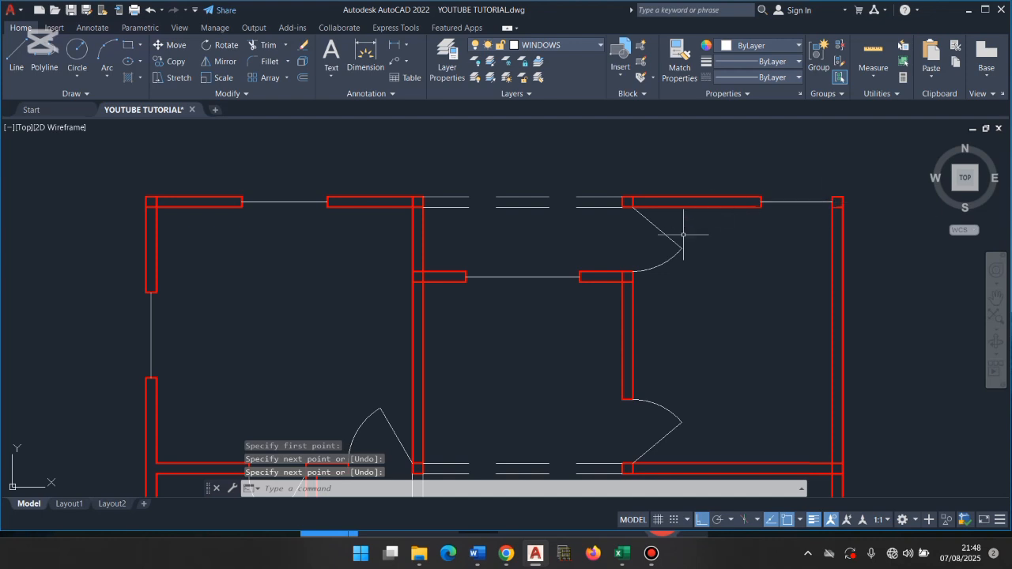
Step: Bring the lower rooms of the plan into view and make WALL the current layer
click(997, 299)
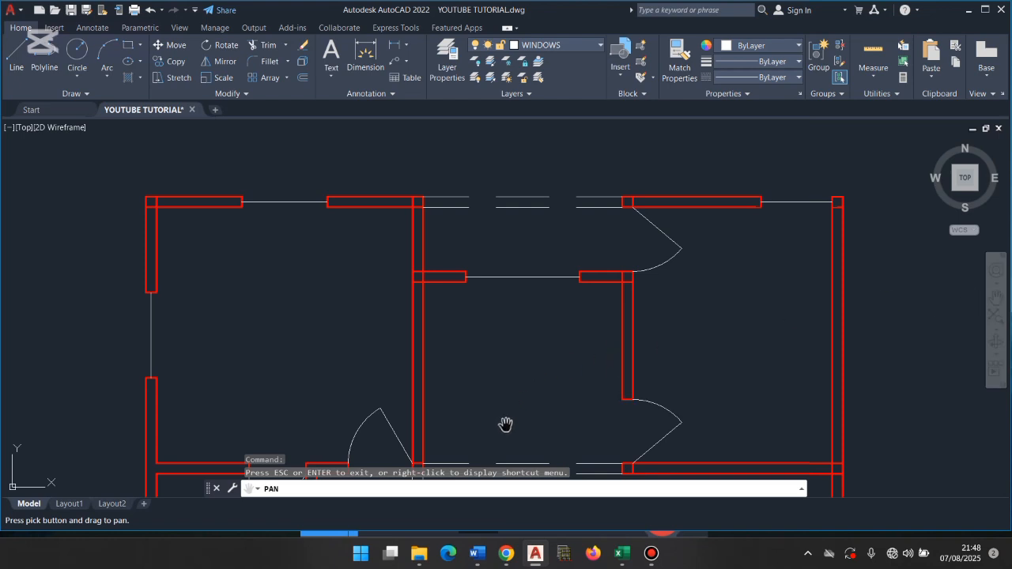
drag(505, 425, 506, 328)
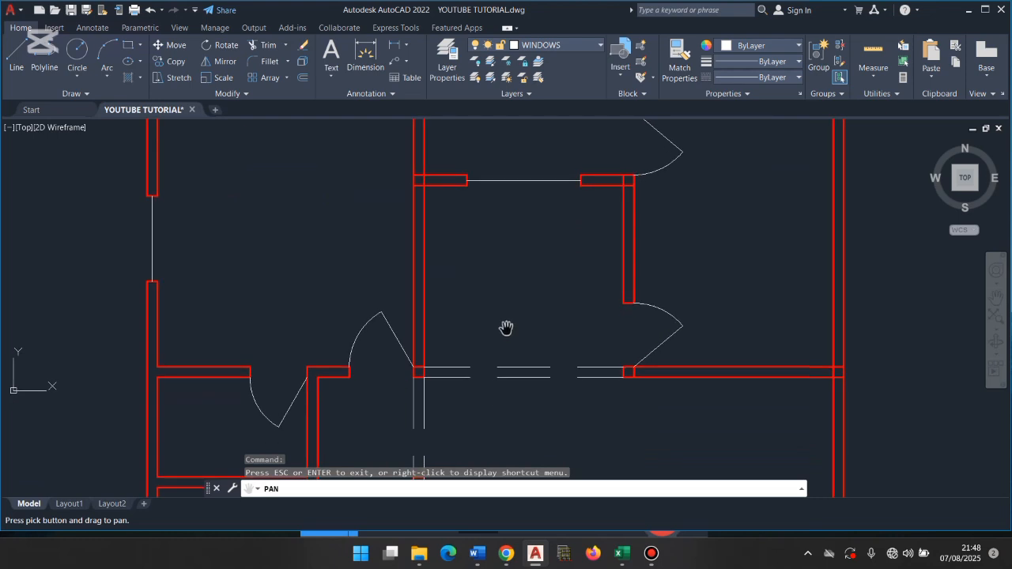
drag(482, 387, 511, 208)
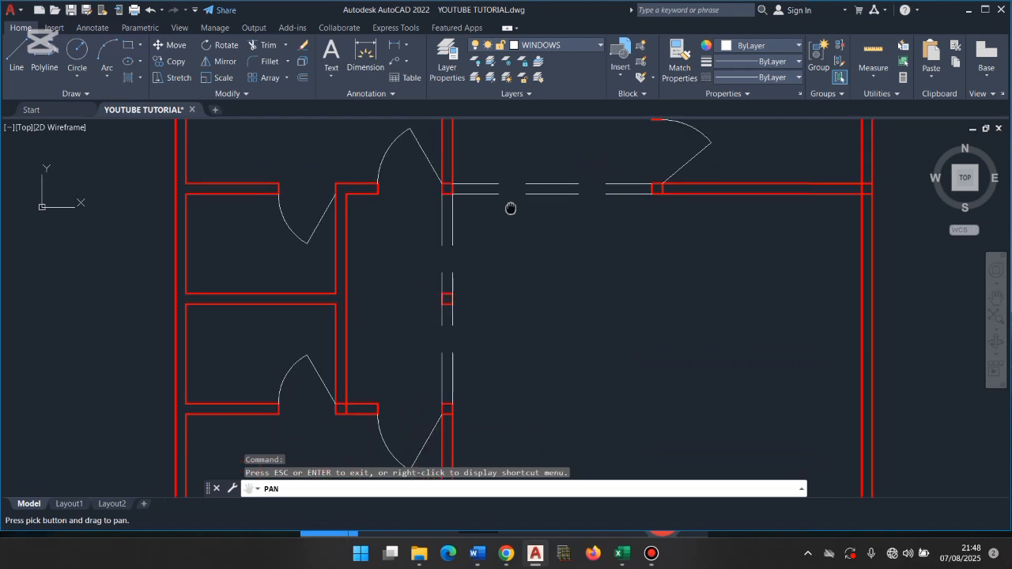
drag(521, 311, 558, 256)
key(Escape)
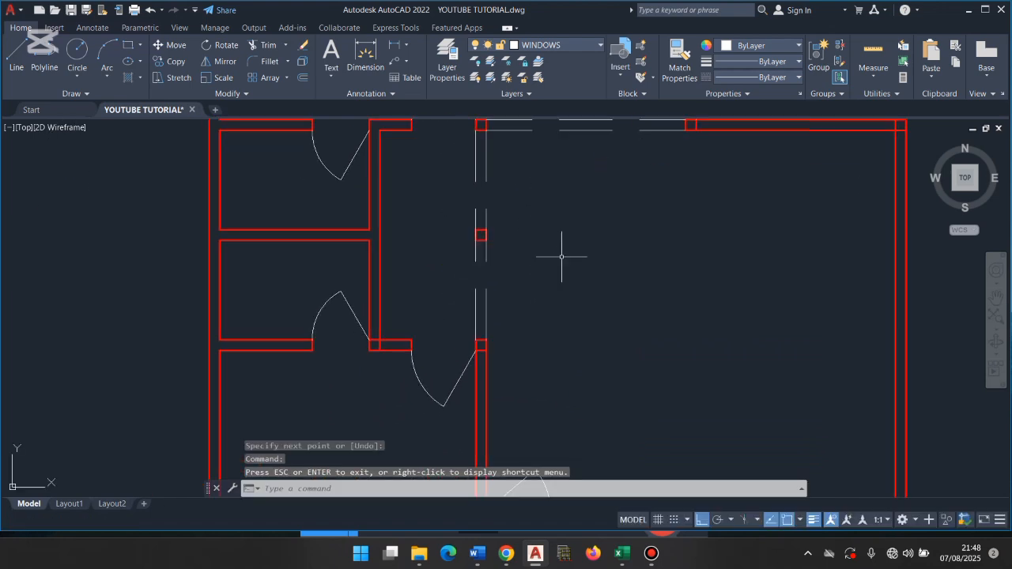
click(557, 44)
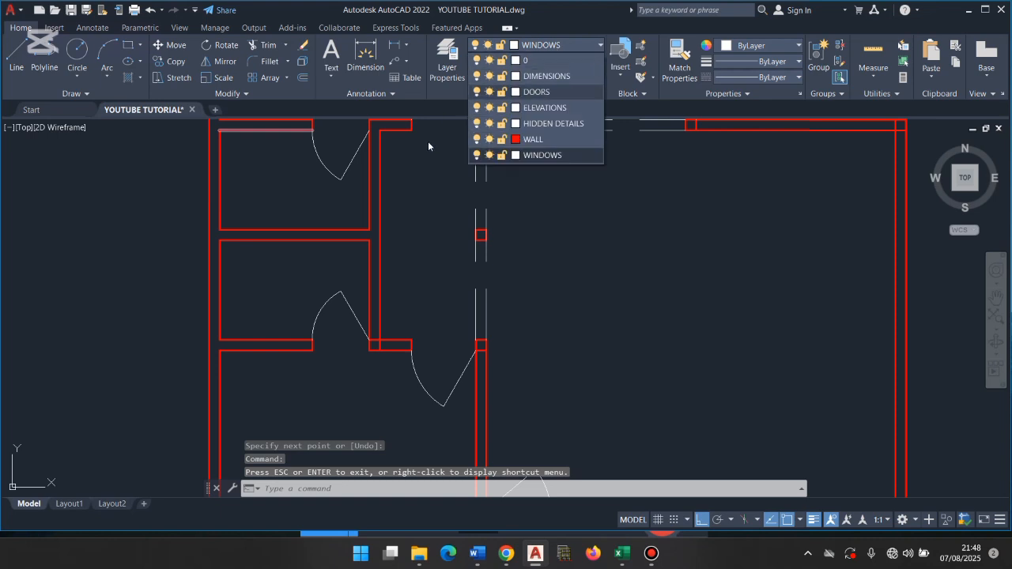
click(534, 139)
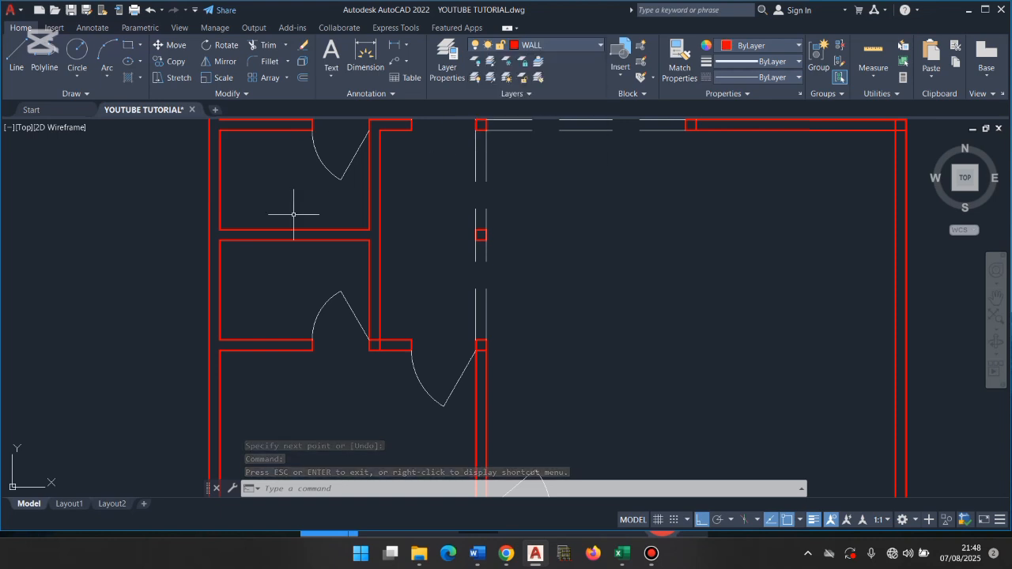
Step: Draw two jamb lines across the upper small room's left wall, starting 200 above its lower inner corner and spaced 600 apart
key(Return)
click(220, 214)
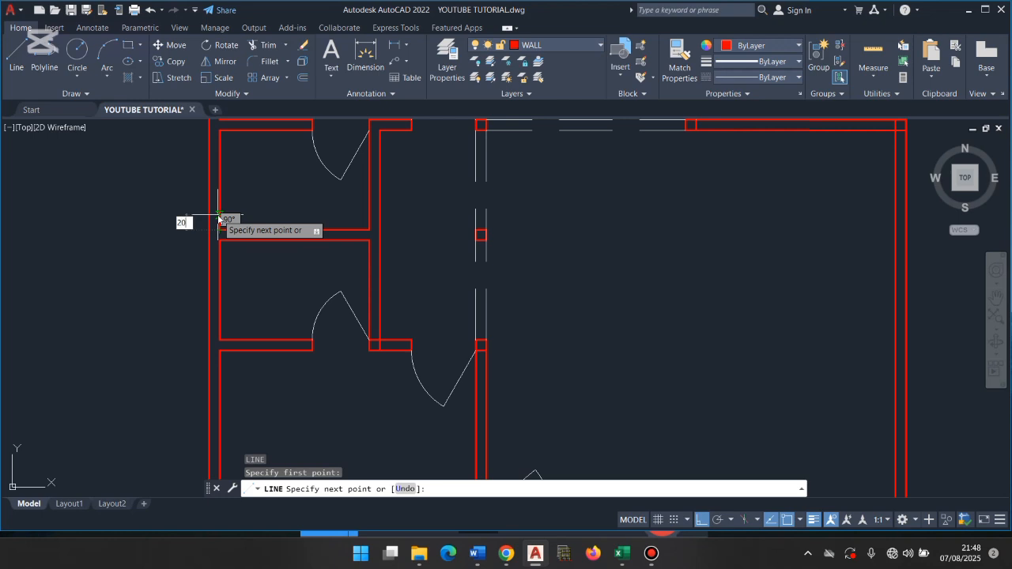
key(Return)
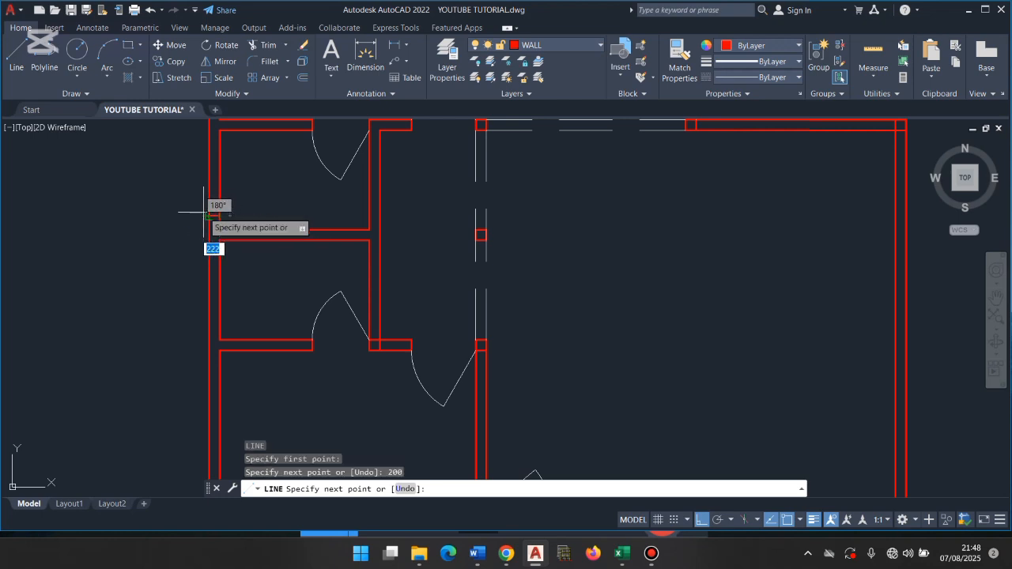
click(208, 214)
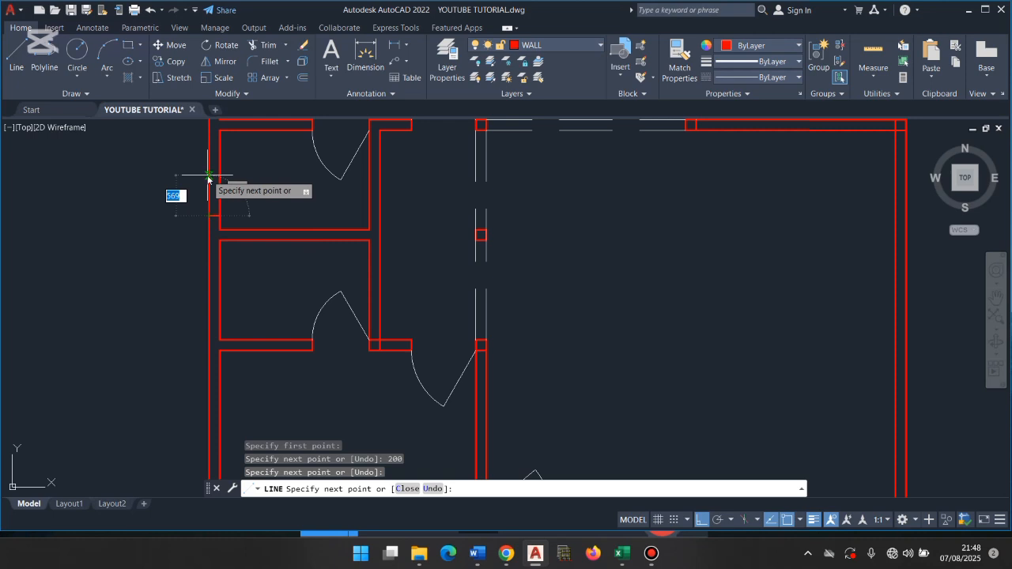
text(600)
key(Return)
key(Return)
Step: Draw two jamb lines across the lower small room's left wall, starting 200 below its upper inner corner and spaced 600 apart
key(Return)
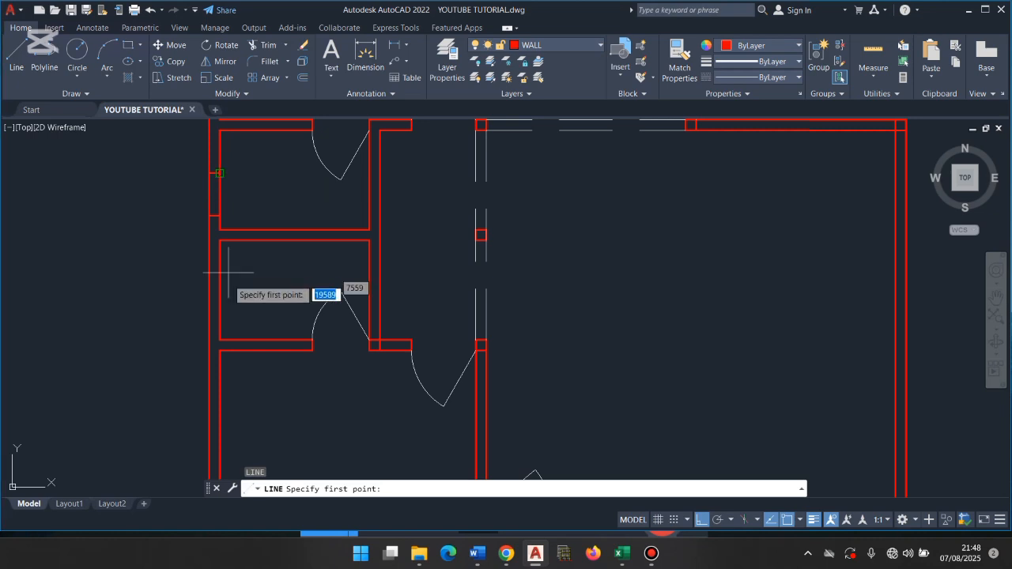
click(219, 241)
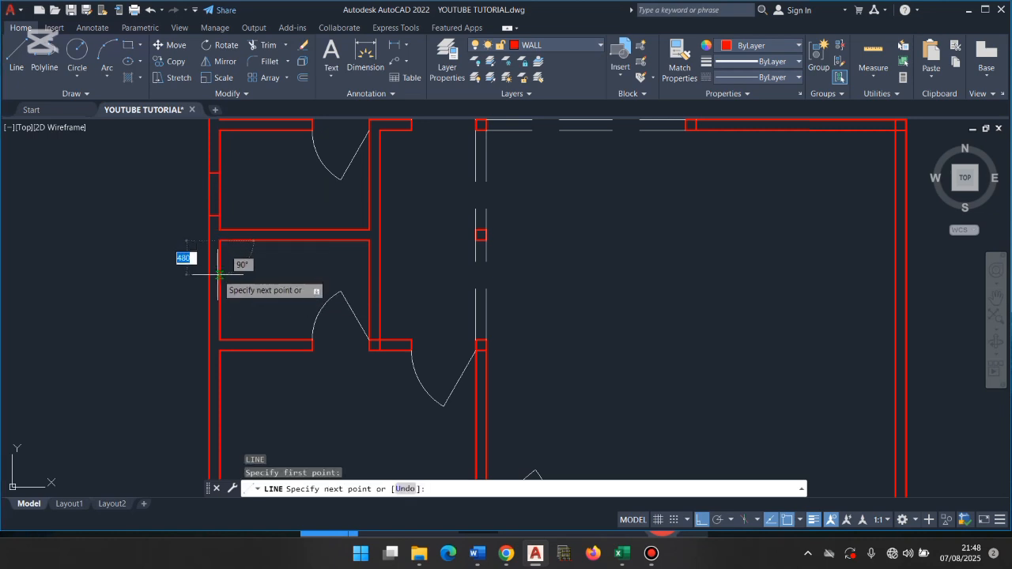
key(Return)
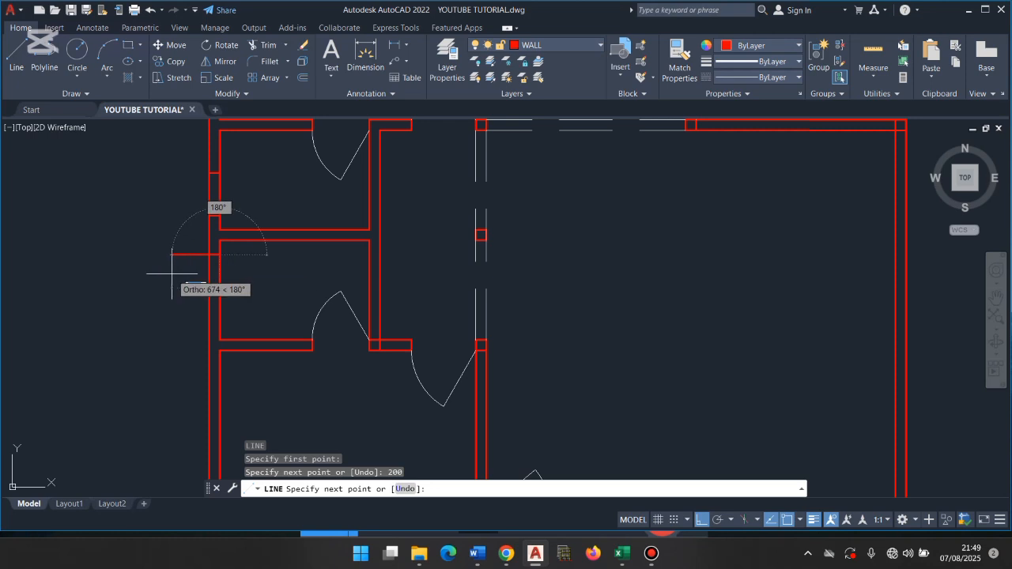
click(209, 255)
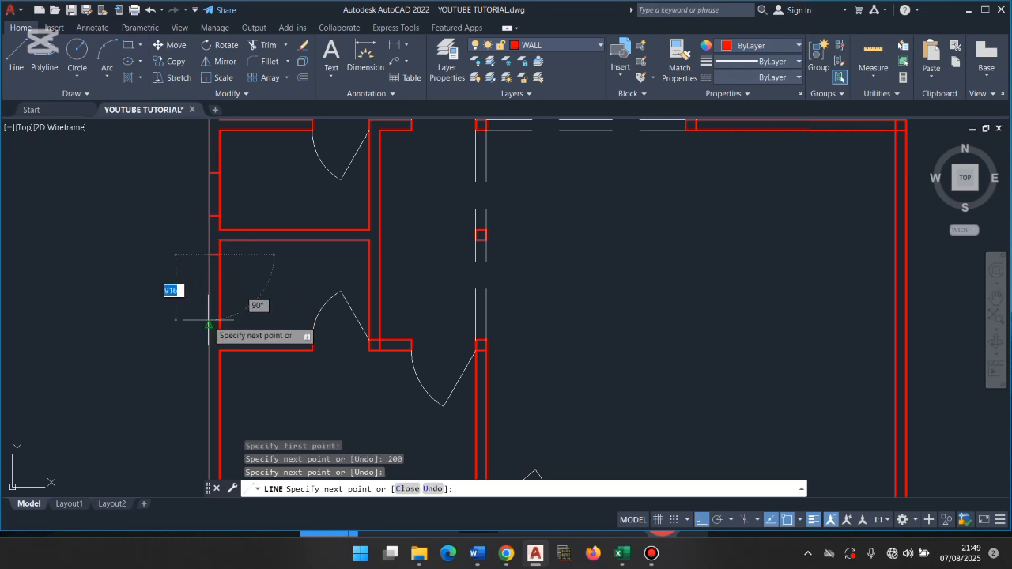
key(Return)
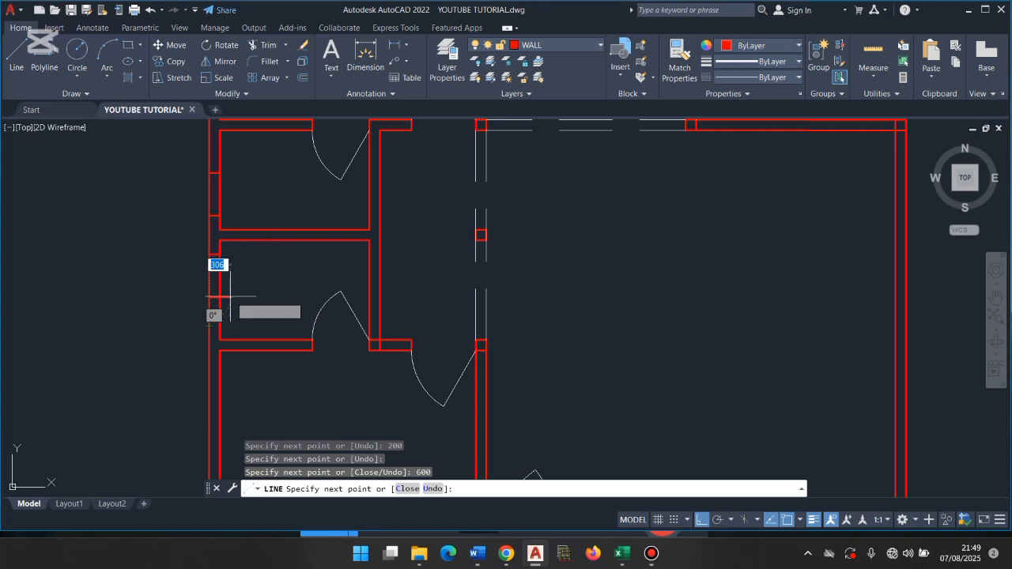
key(Return)
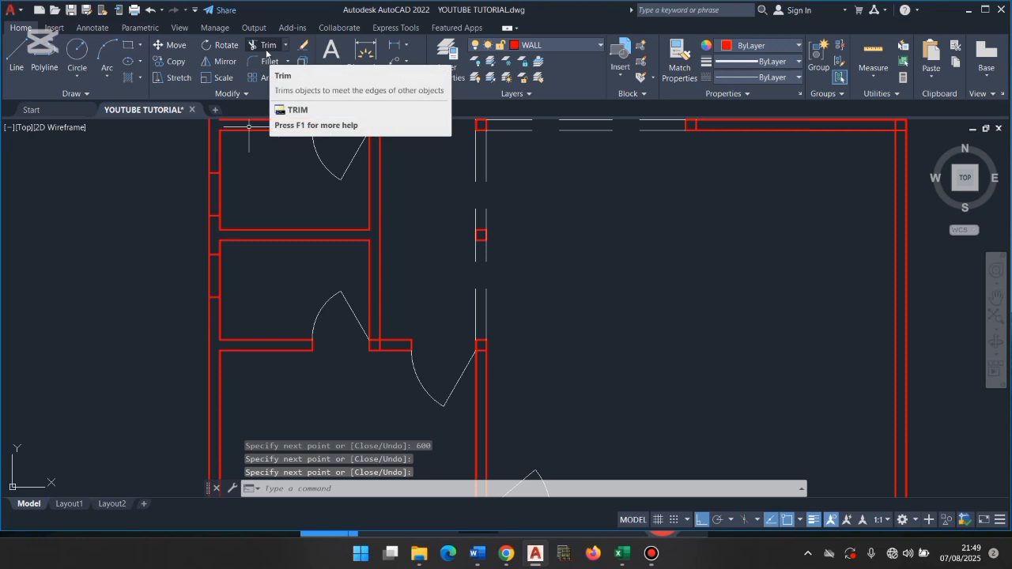
Step: Trim the wall lines between the jambs to open the windows in both small rooms' left walls
text(TR)
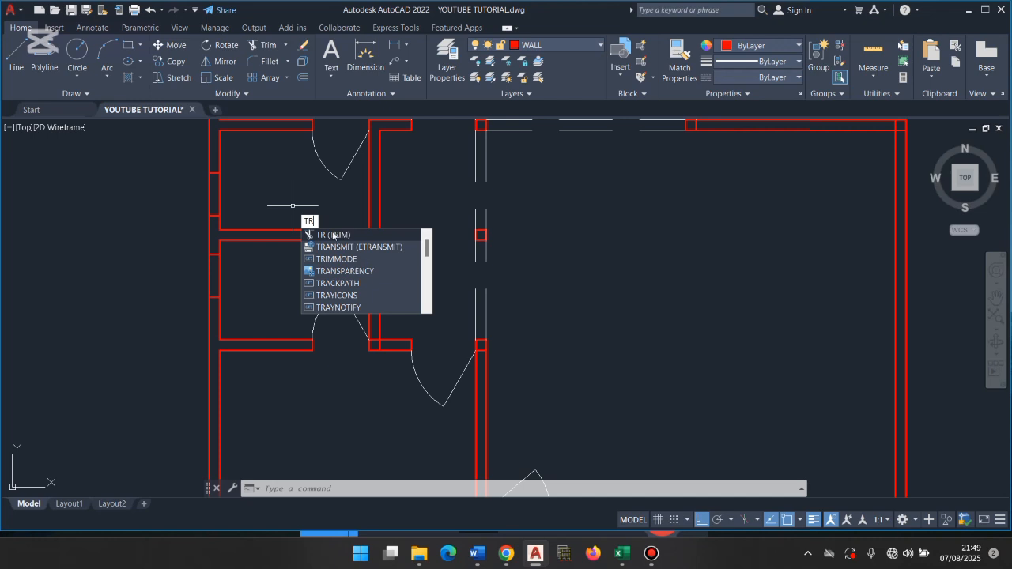
click(333, 235)
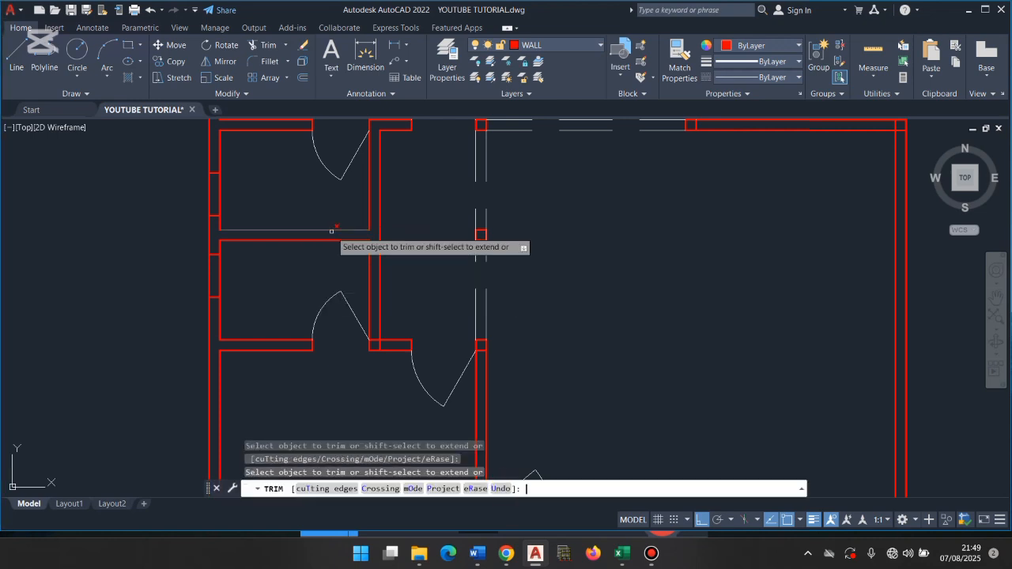
click(239, 190)
click(163, 194)
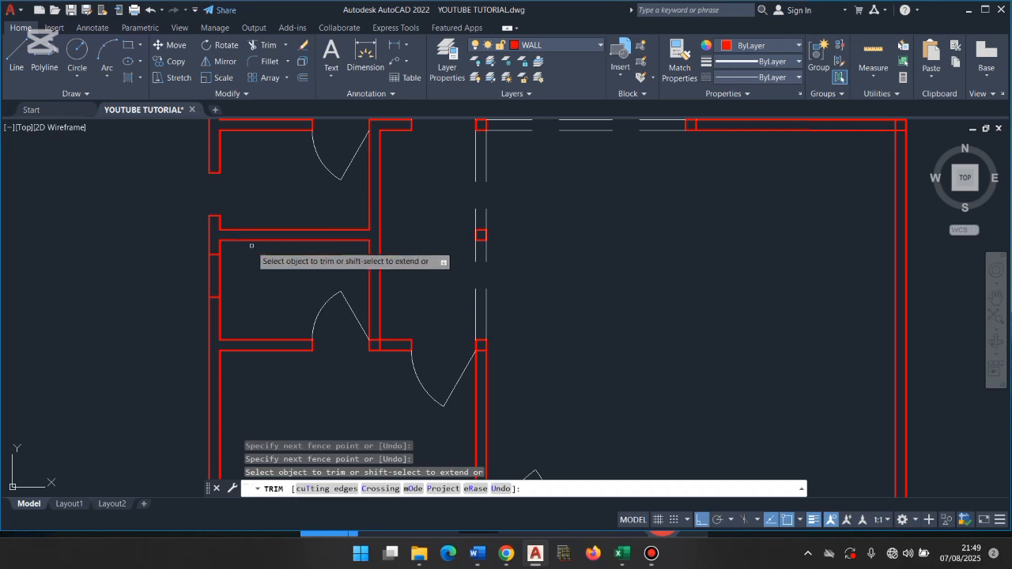
click(261, 259)
click(169, 264)
key(Return)
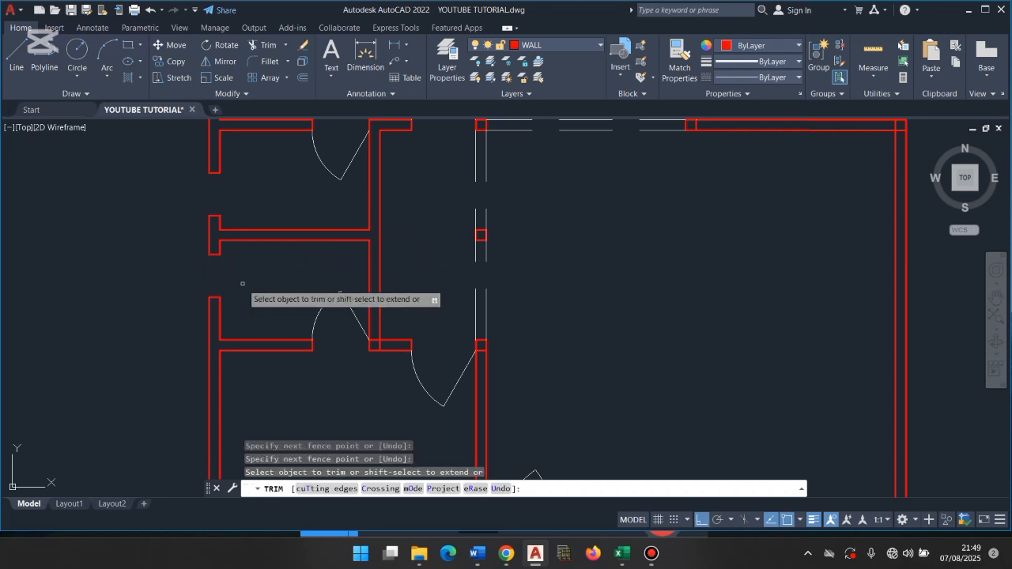
key(Escape)
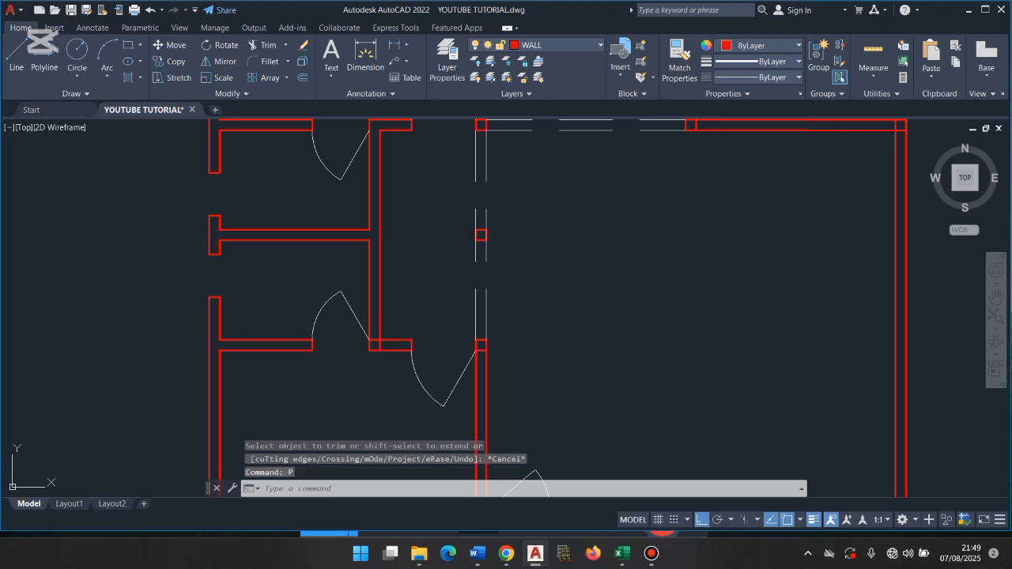
Step: Draw a jamb line across the lower-left room's left wall, 1200 below its upper inner corner
text(p)
key(Return)
drag(396, 195, 391, 262)
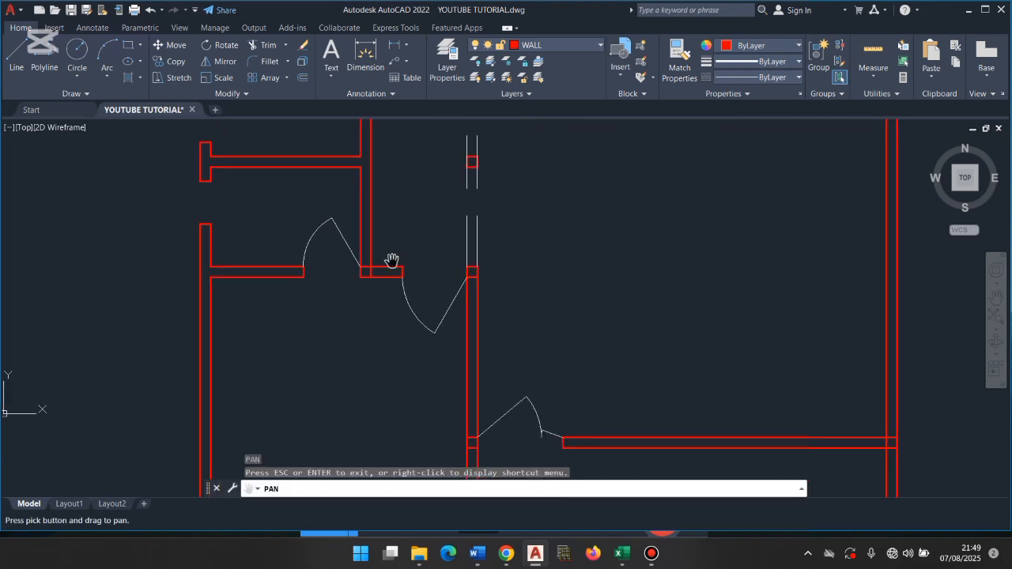
scroll(391, 262, down, 4)
scroll(391, 261, up, 2)
key(Escape)
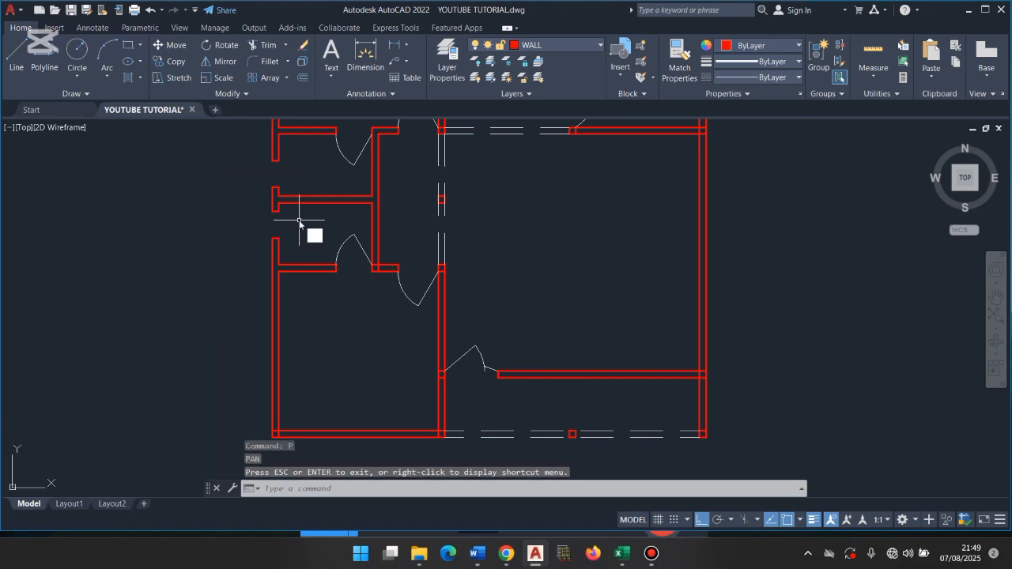
text(l)
key(Return)
click(277, 272)
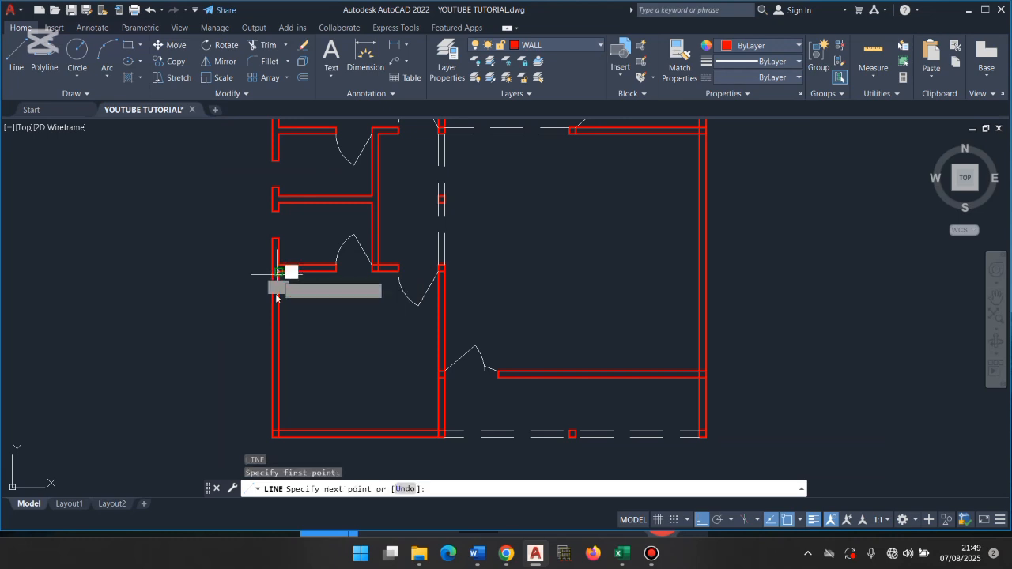
text(1200)
key(Return)
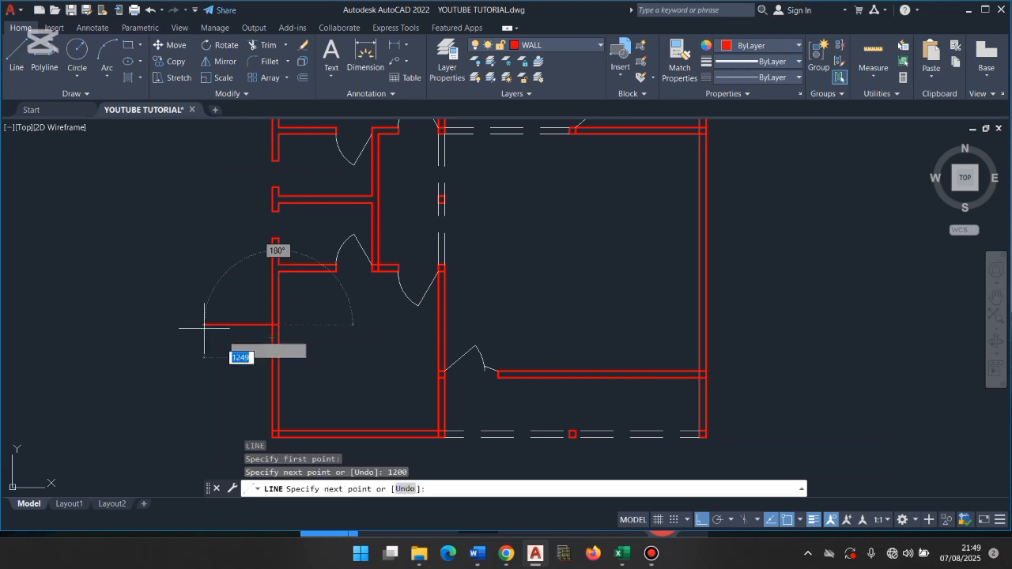
click(273, 324)
Step: Draw the second jamb line across the lower-left room's left wall, 1200 below the first jamb
text(1)
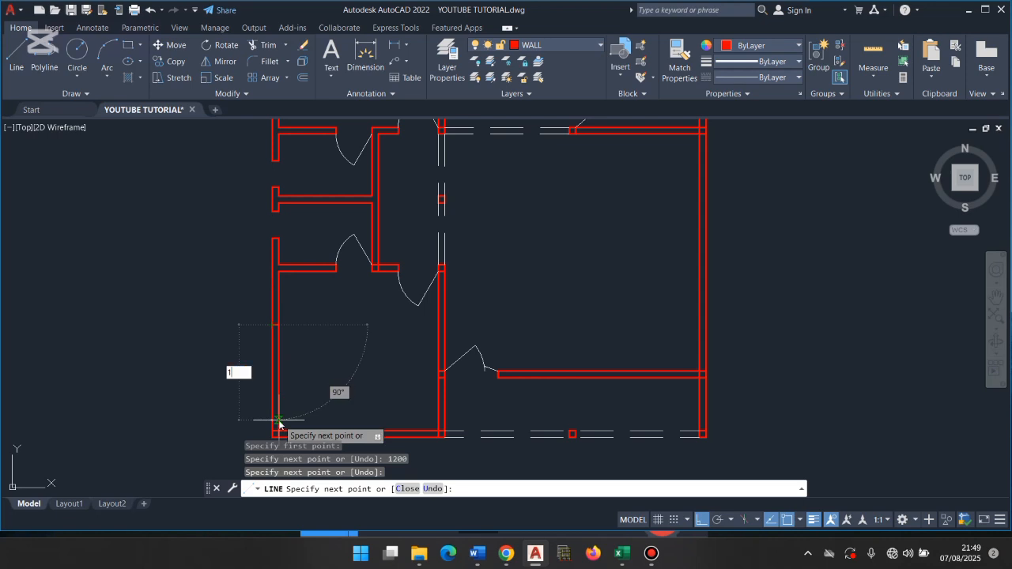
text(200)
key(Return)
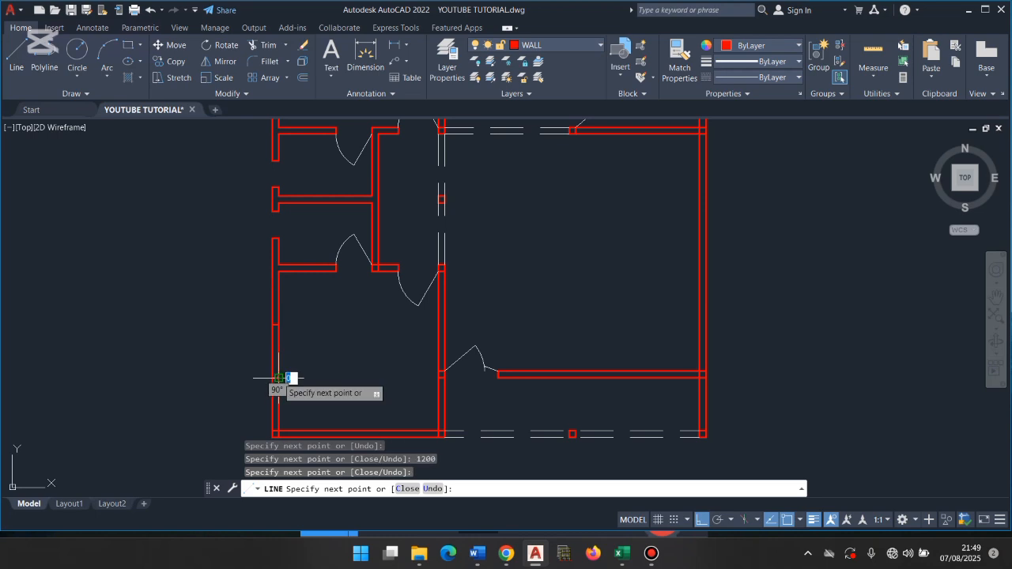
key(Return)
Step: Draw two jamb lines across the lower-left room's 150-thick bottom wall, starting 1200 from the left inner corner and spaced 1200 apart
key(Return)
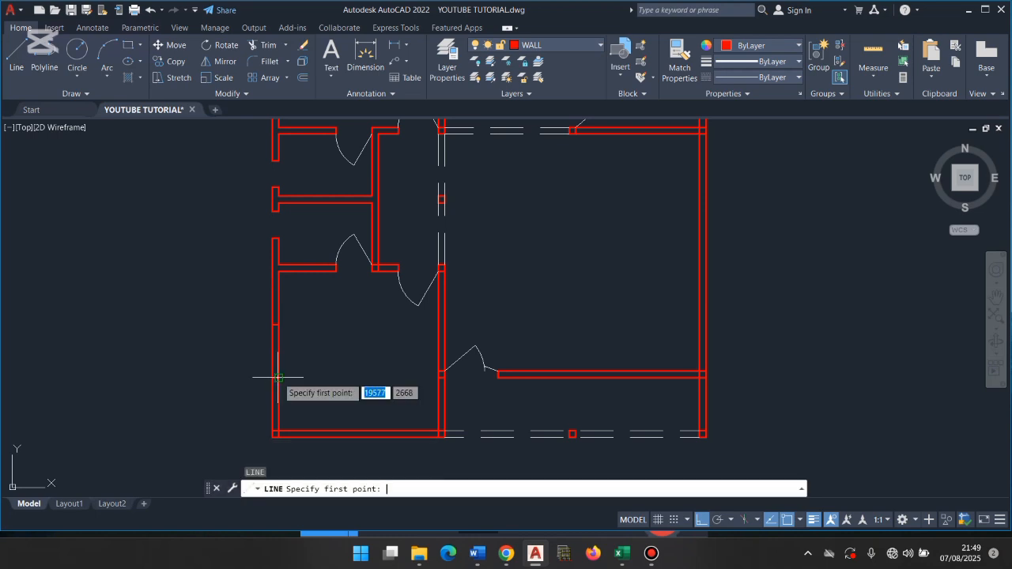
click(279, 432)
text(1200)
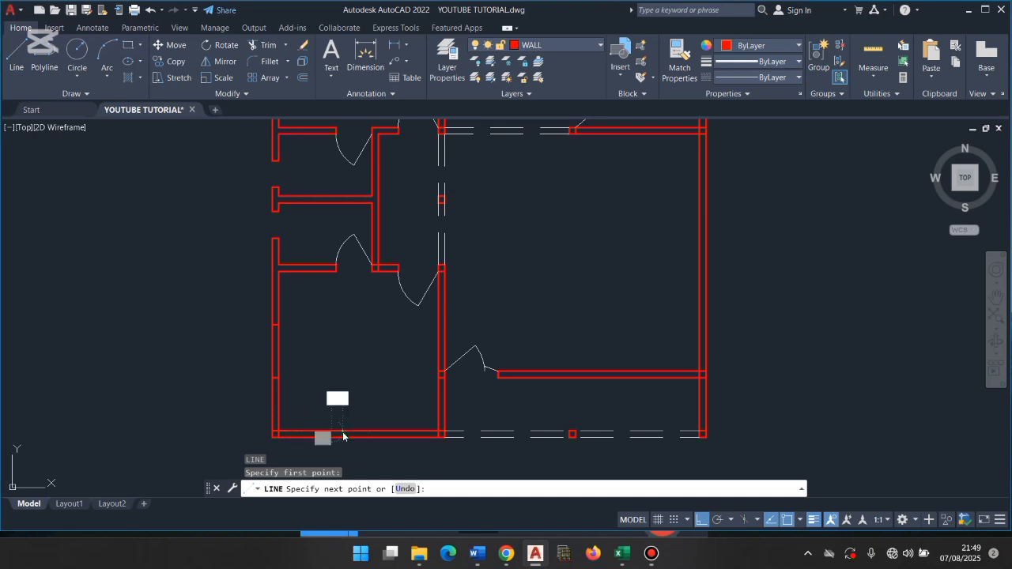
key(Return)
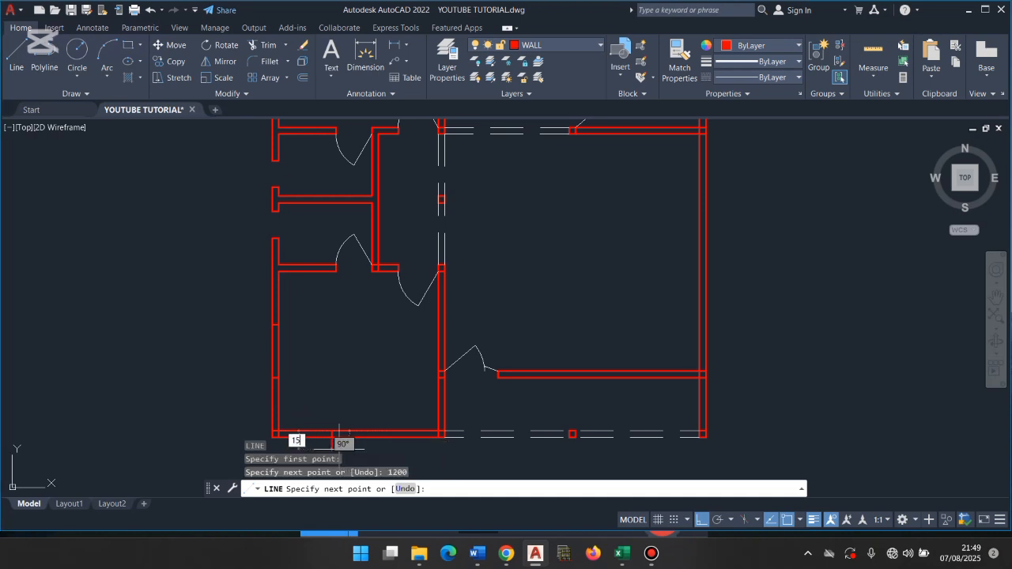
text(150)
key(Return)
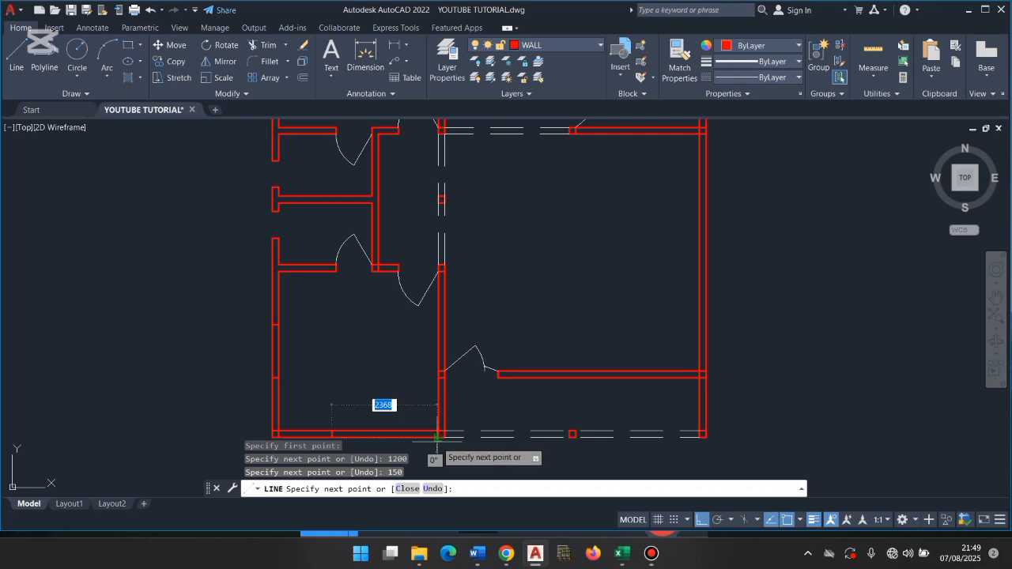
text(1200)
key(Return)
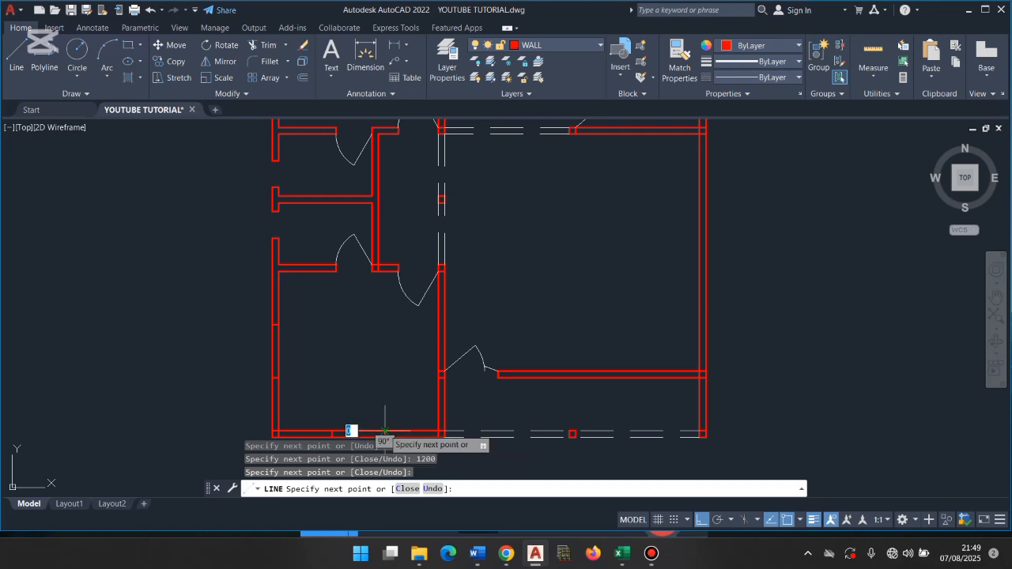
key(Return)
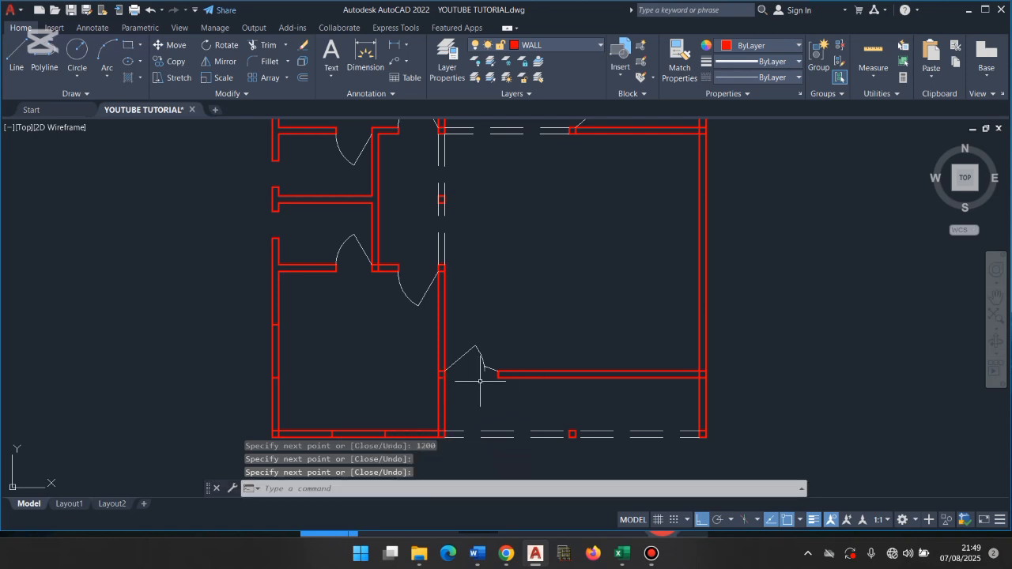
Step: Trim the wall lines between the jambs in the lower-left room's left and bottom walls
text(tr)
key(Return)
key(Return)
drag(281, 345, 240, 348)
click(357, 433)
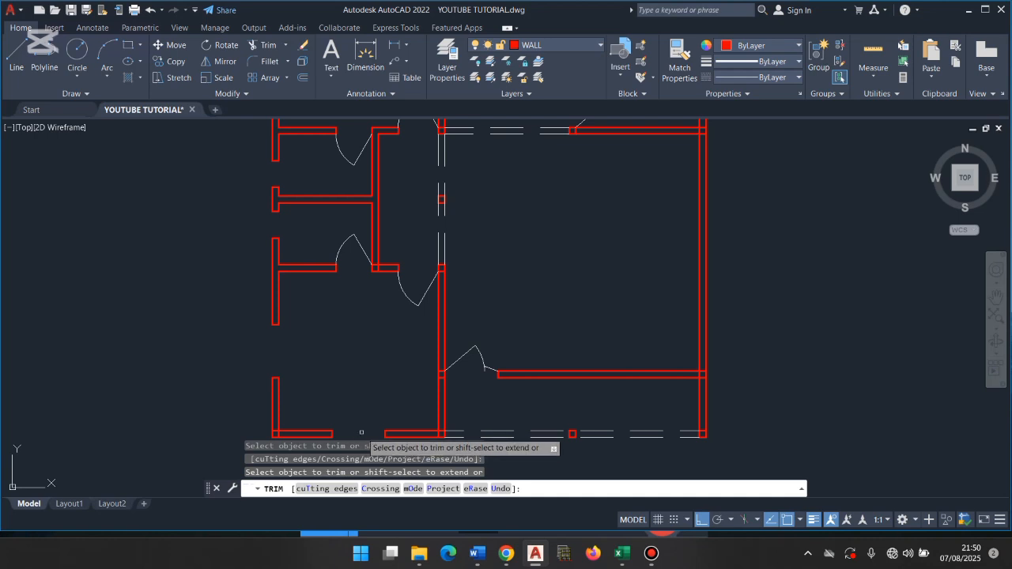
key(Escape)
Step: Draw two jamb lines across the large room's bottom wall, starting 1000 from the right inner corner and spaced 1800 apart
text(l)
key(Return)
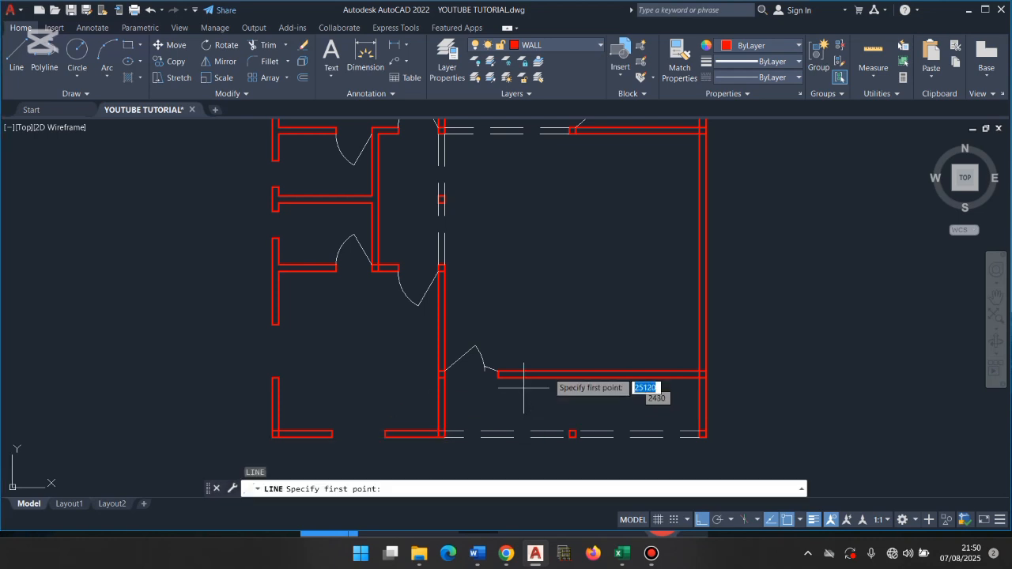
click(700, 371)
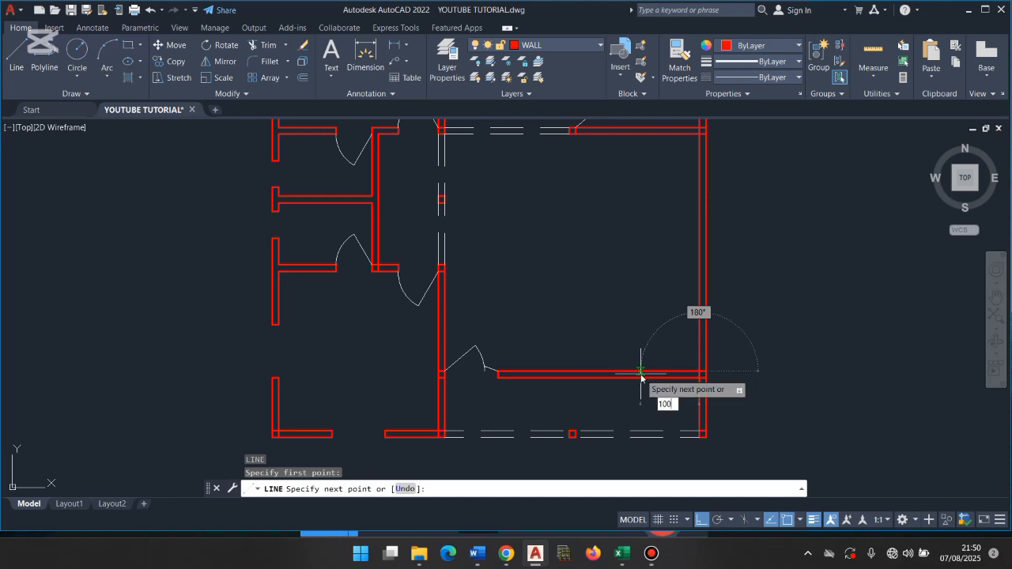
key(Return)
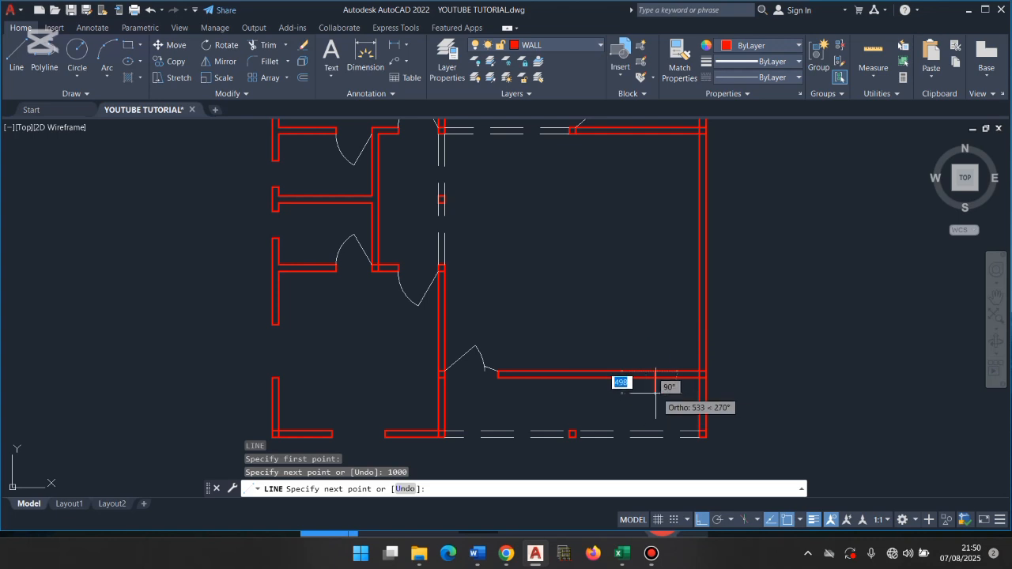
text(1800)
key(Return)
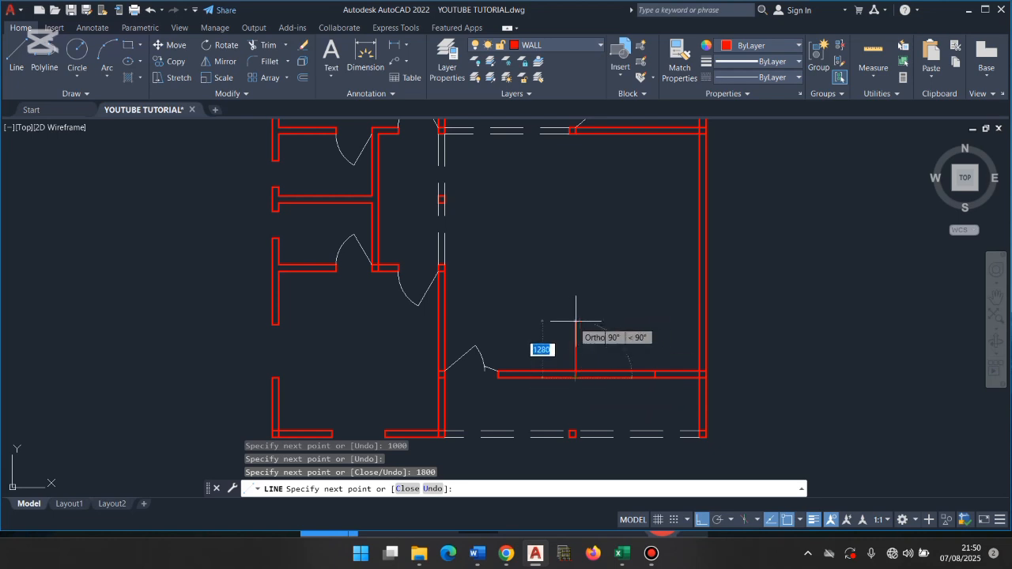
key(Return)
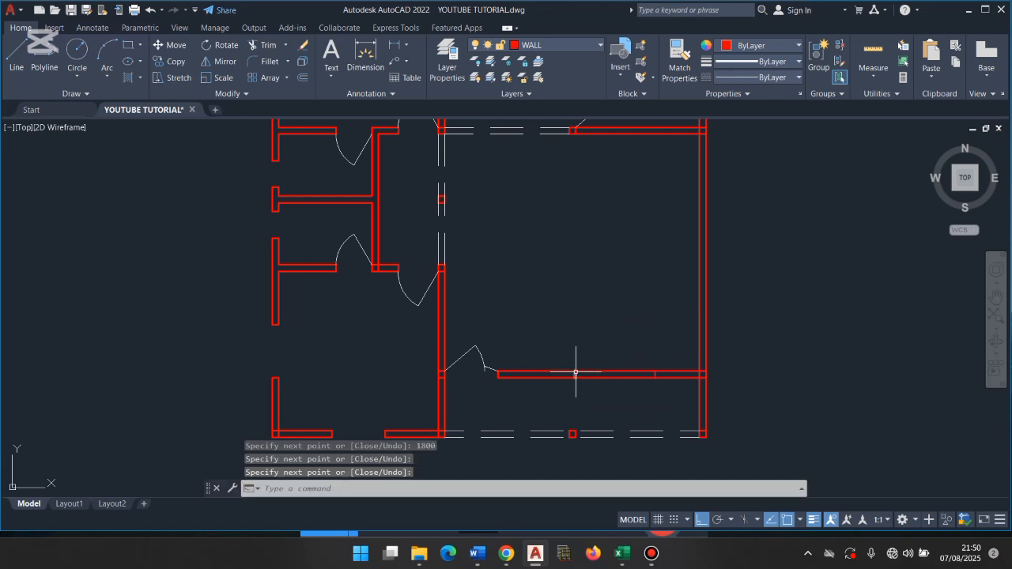
Step: Trim the wall lines between the jambs to open the window in the large room's bottom wall
text(tr)
key(Return)
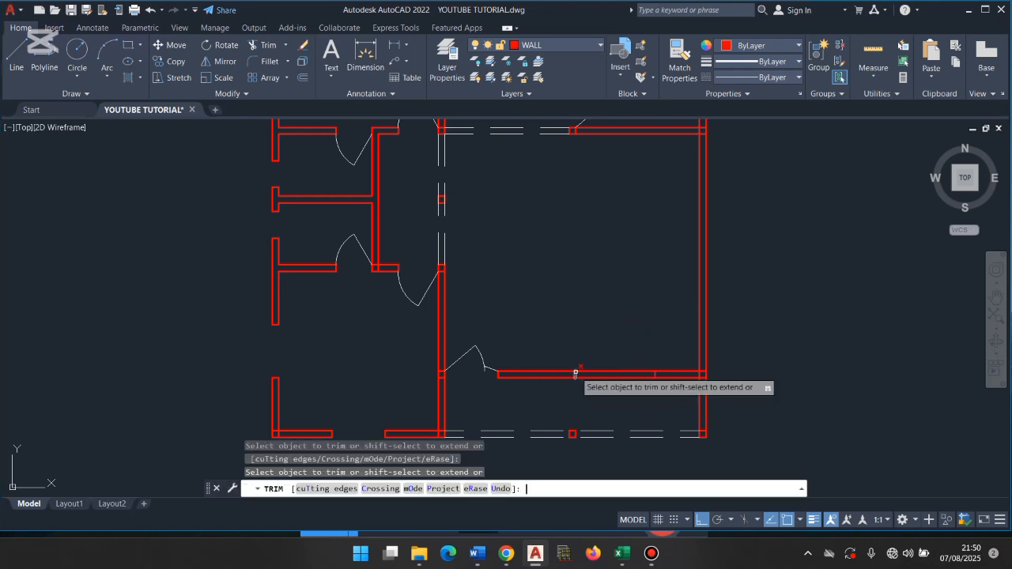
click(611, 340)
click(614, 384)
click(613, 392)
key(Return)
key(Return)
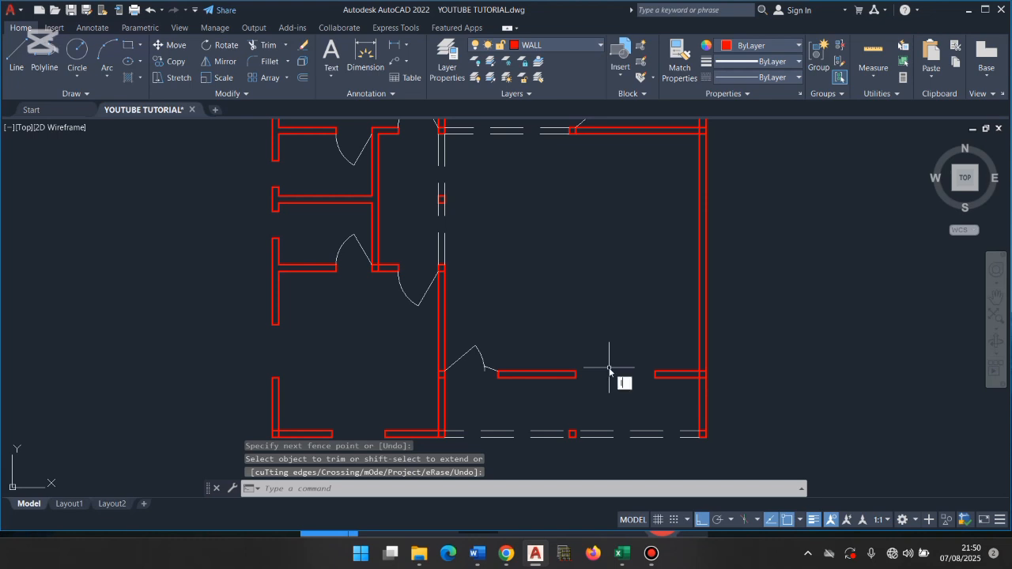
Step: Draw a jamb line across the large room's right wall 500 below its top inner corner, then continue the line 1000 down the outer face
text(l)
key(Return)
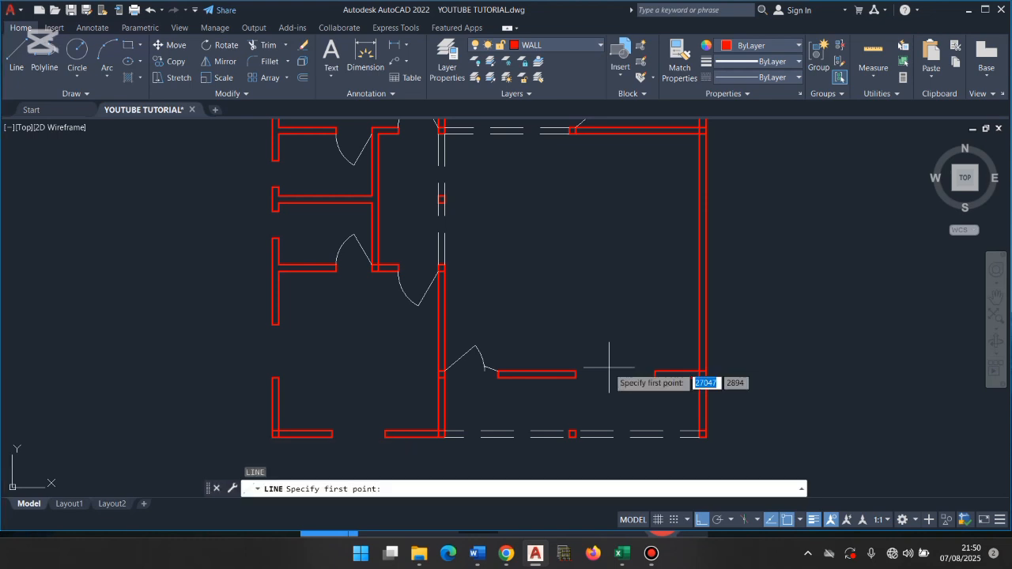
click(700, 134)
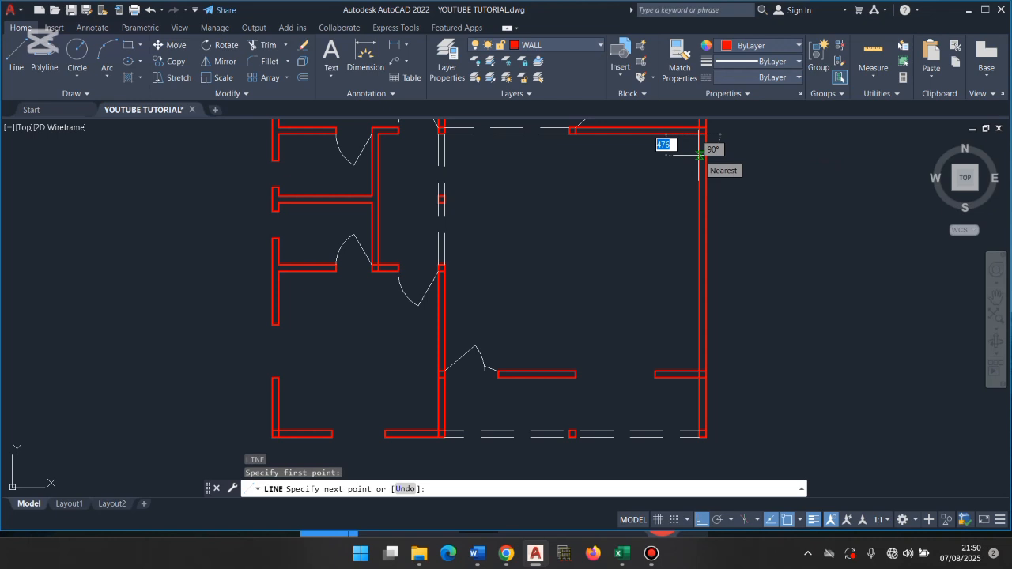
text(500)
key(Return)
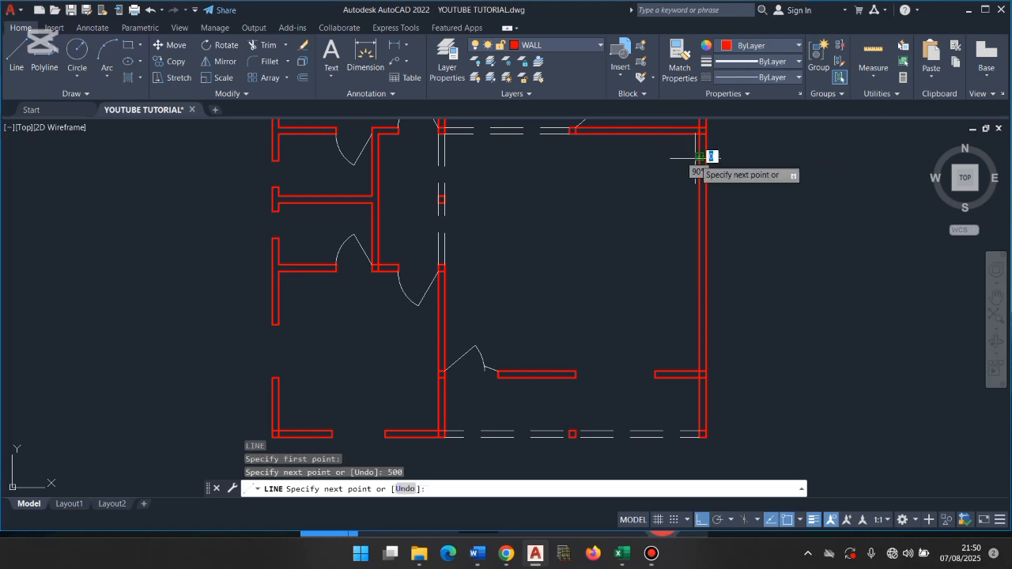
click(703, 157)
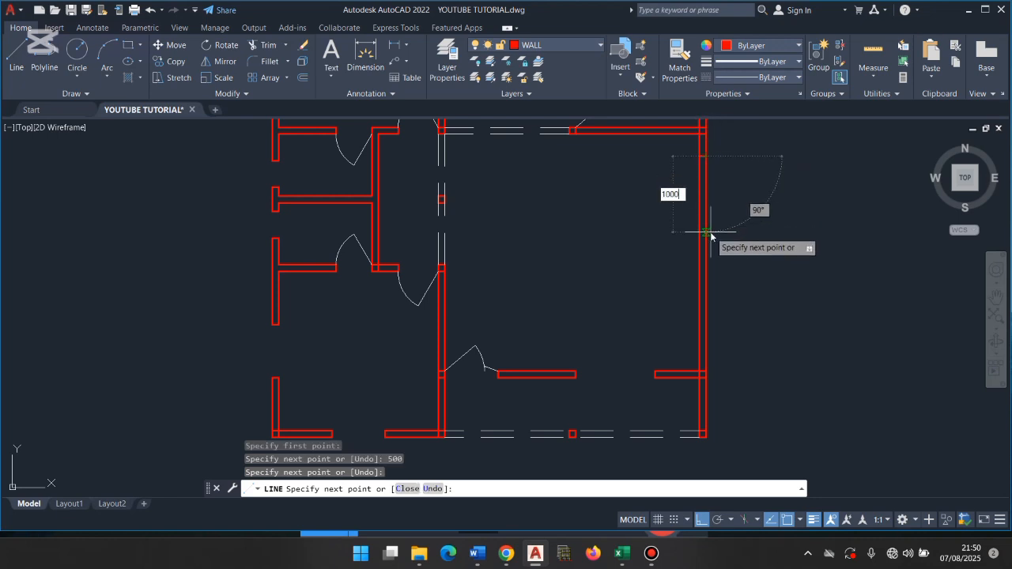
text(1000)
key(Return)
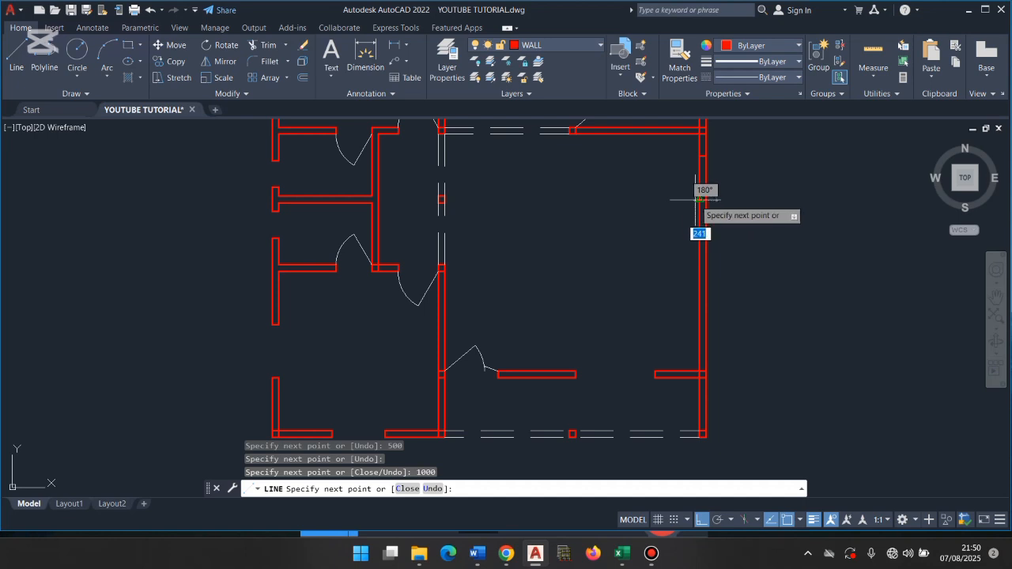
click(699, 199)
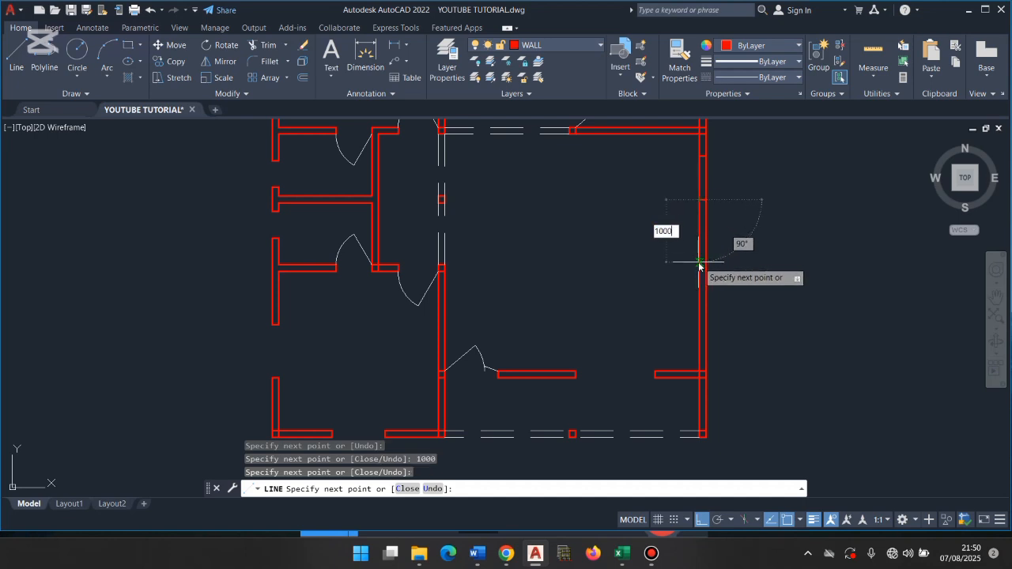
text(1000)
key(Return)
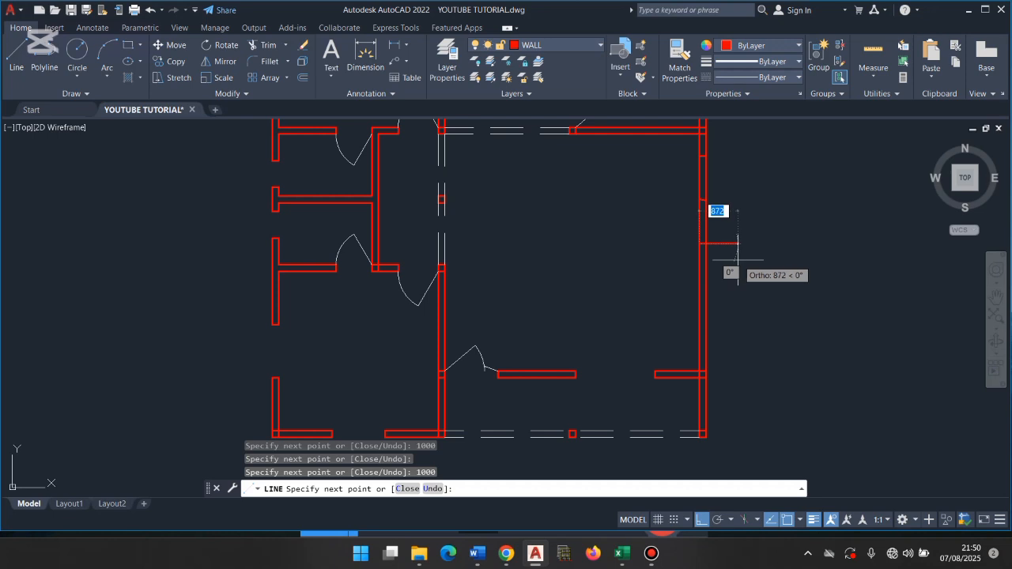
key(ctrl+z)
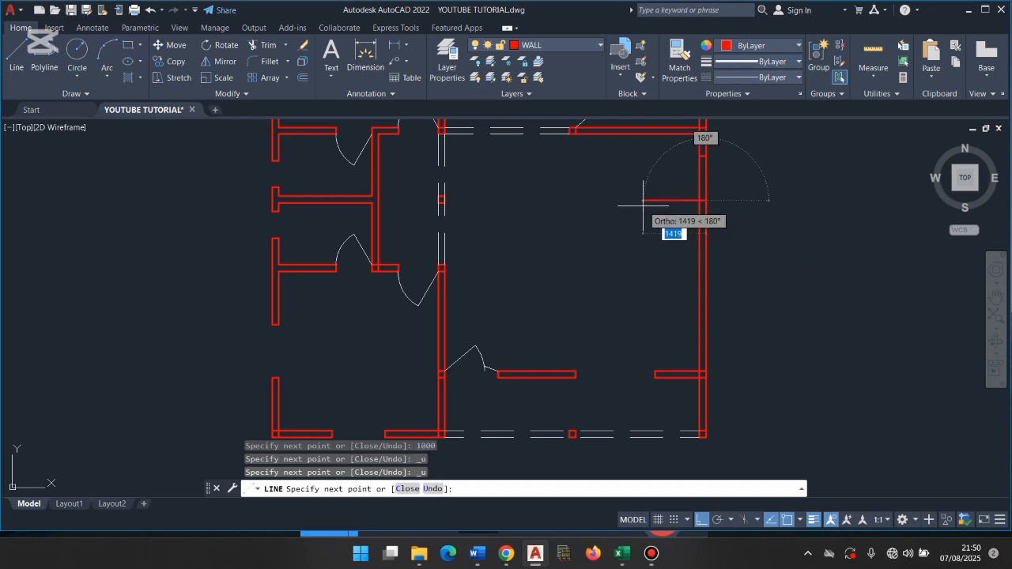
Step: Draw four more 150 jamb lines across the large room's right wall, joined by 1000 long segments down the wall
text(150)
key(Return)
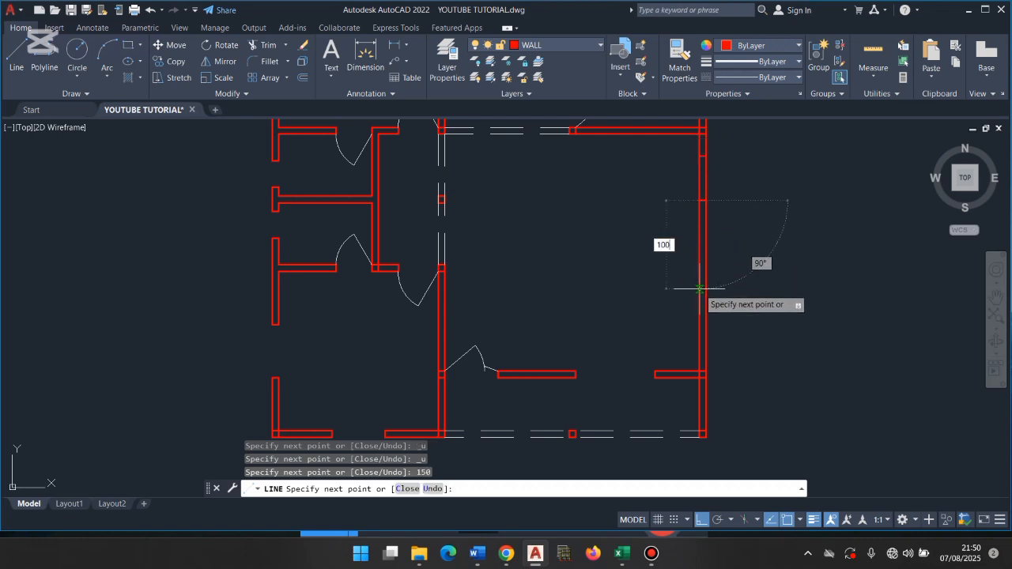
key(Return)
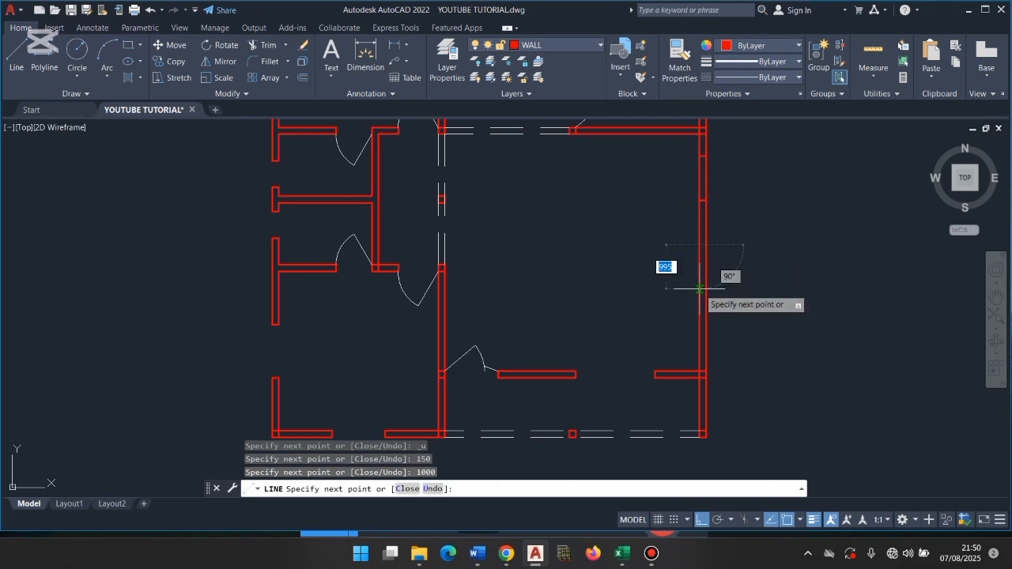
click(704, 244)
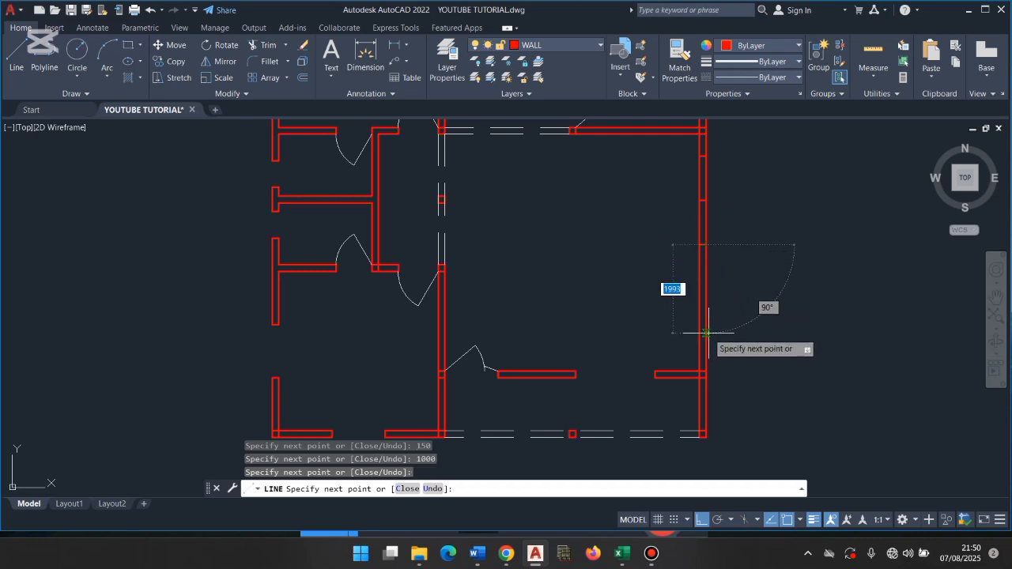
key(Return)
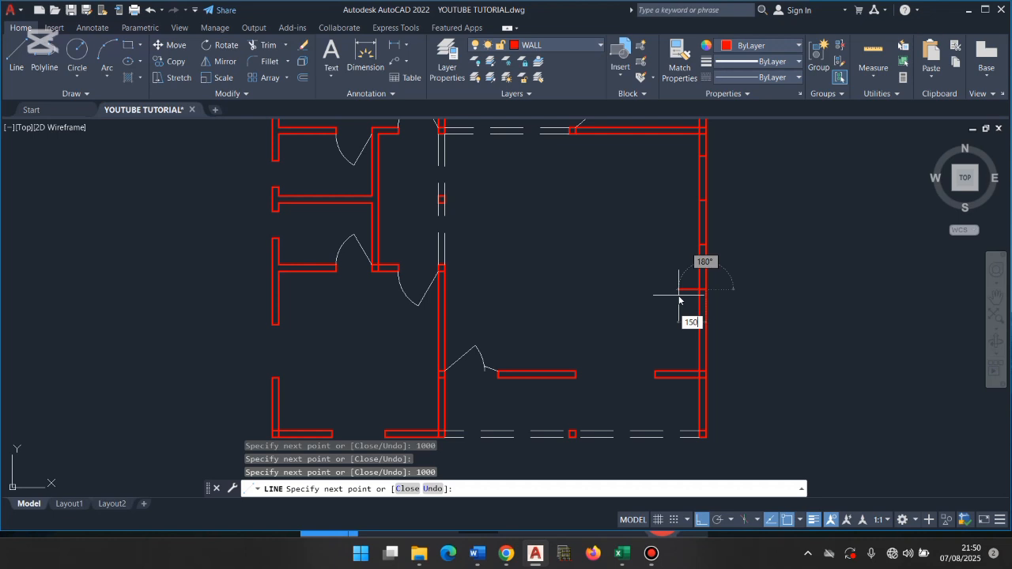
key(Return)
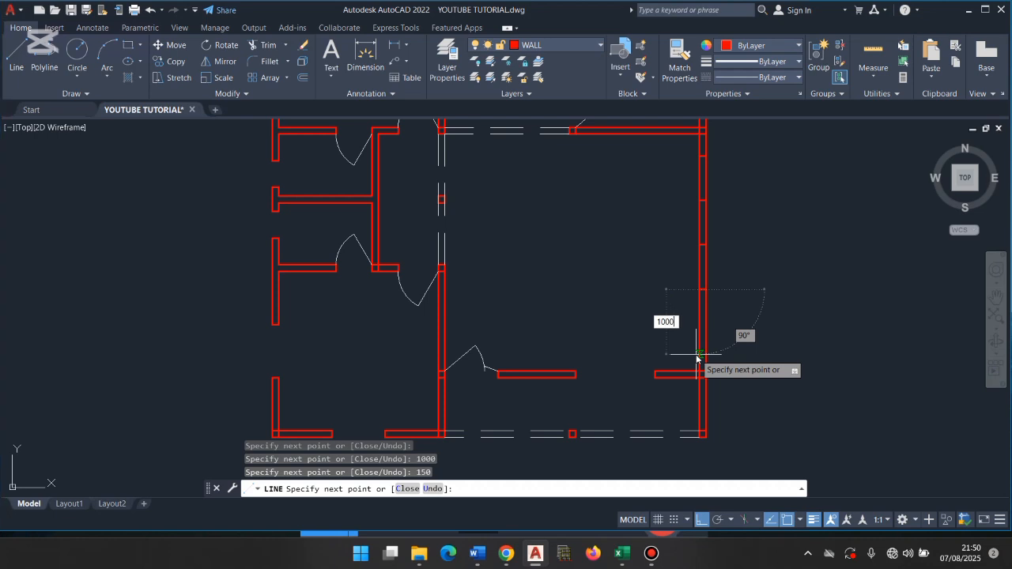
text(1000)
key(Return)
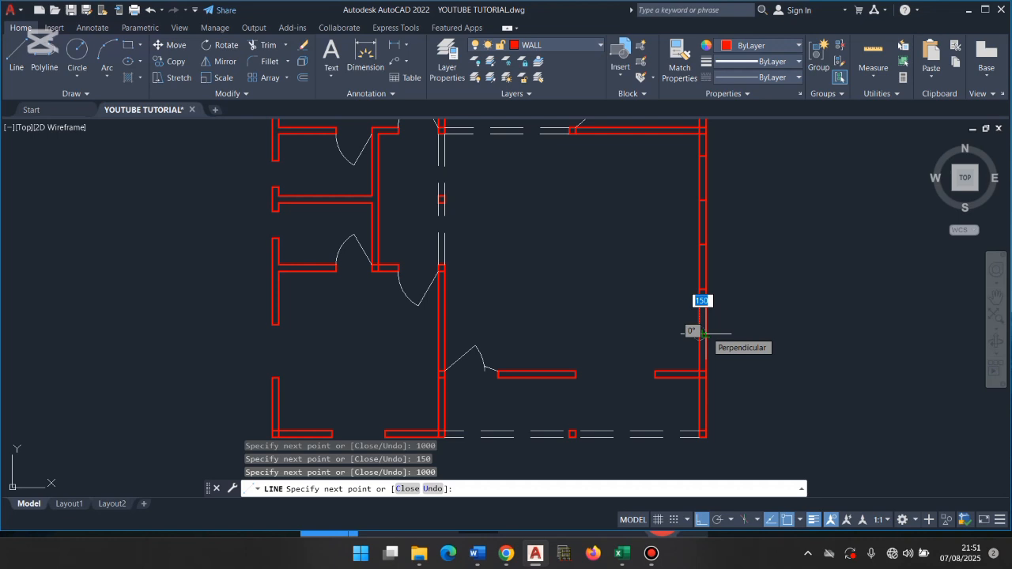
click(703, 333)
key(Return)
Step: Trim the wall lines between alternate jambs to open three windows in the large room's right wall
text(tr)
key(Return)
click(688, 340)
key(Return)
click(742, 348)
click(678, 340)
key(Return)
click(702, 267)
click(662, 177)
click(734, 164)
key(Return)
key(Return)
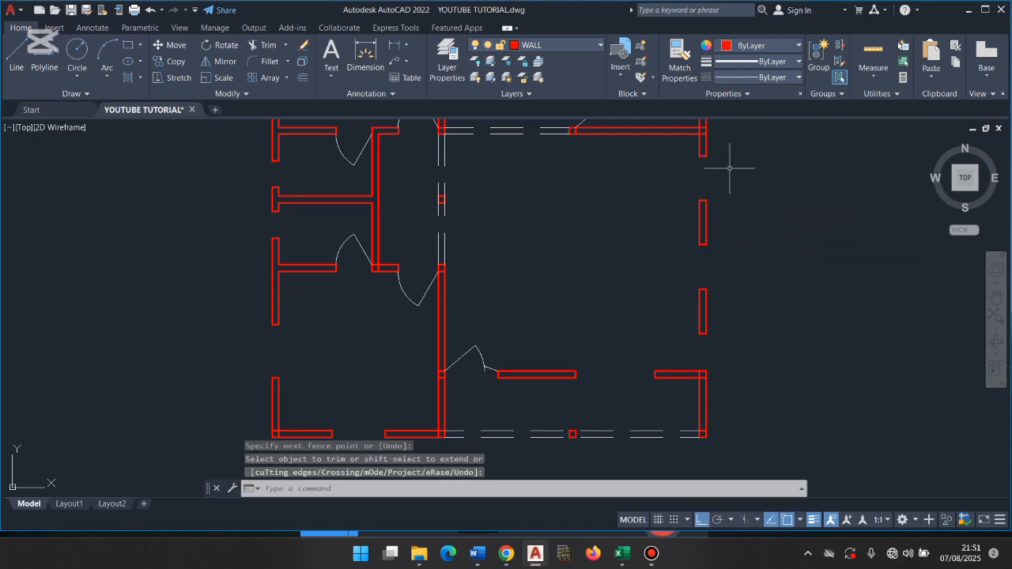
Step: On the WINDOWS layer, draw a line down the middle of the right wall from the top jamb to the large room's bottom wall
click(597, 44)
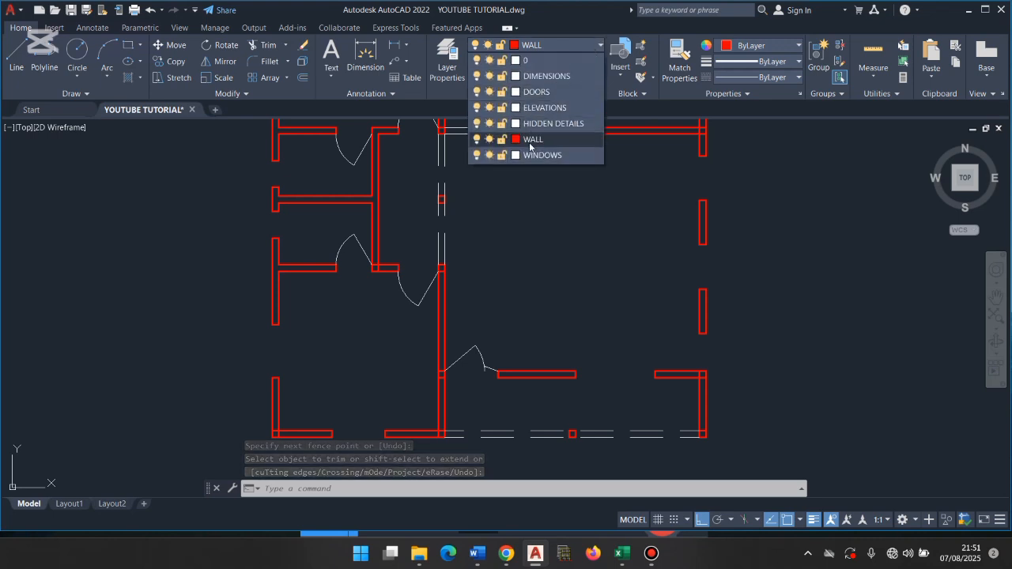
click(530, 152)
text(l)
key(Return)
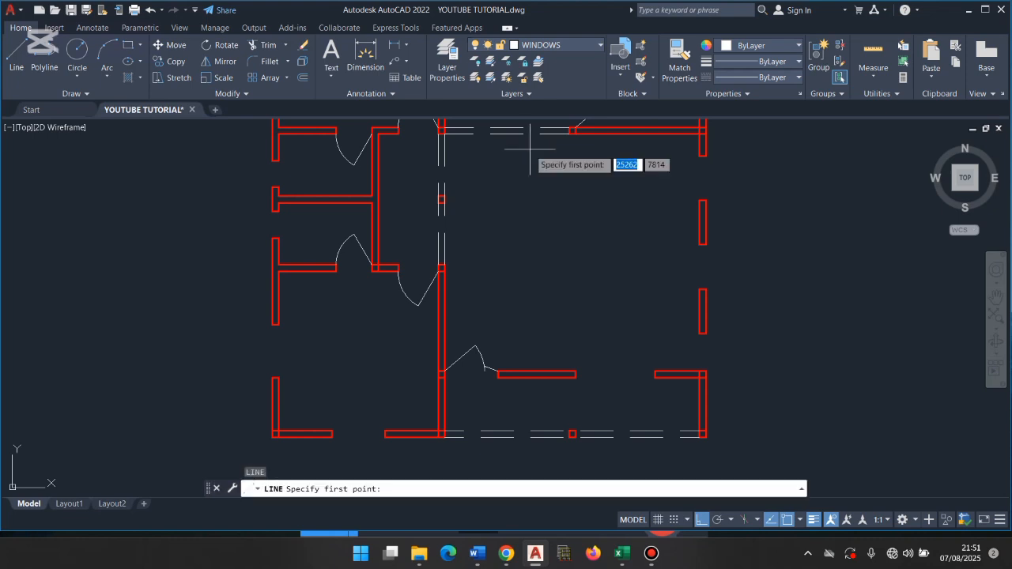
click(703, 156)
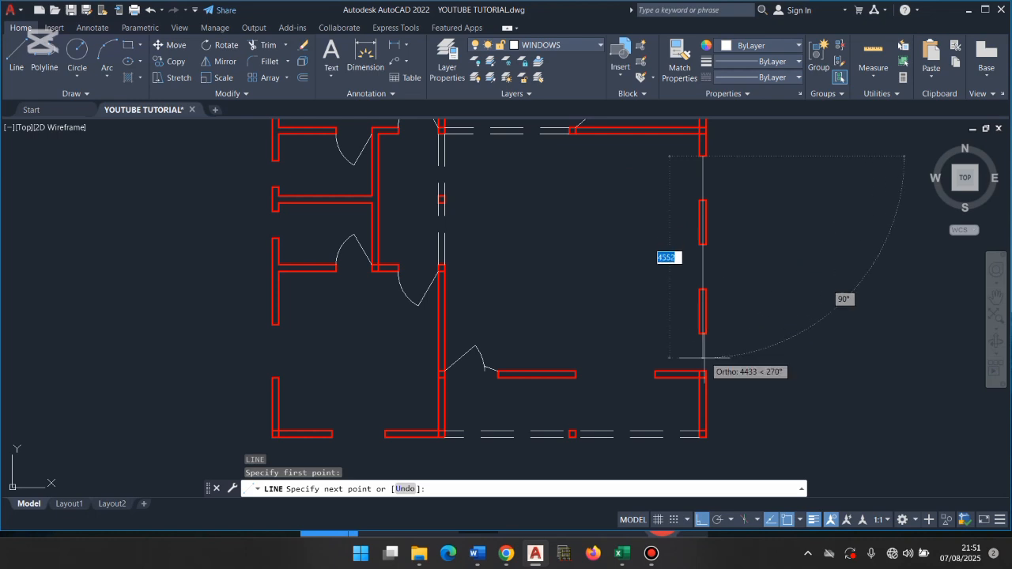
click(703, 371)
key(Escape)
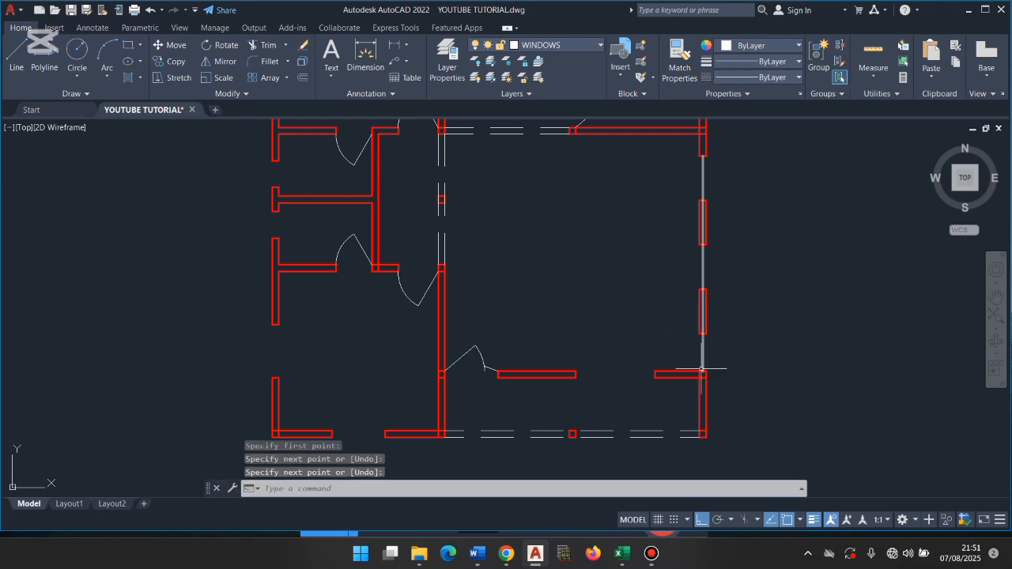
Step: Trim the window line out of the two solid wall pieces between the right wall's openings
text(tr)
key(Return)
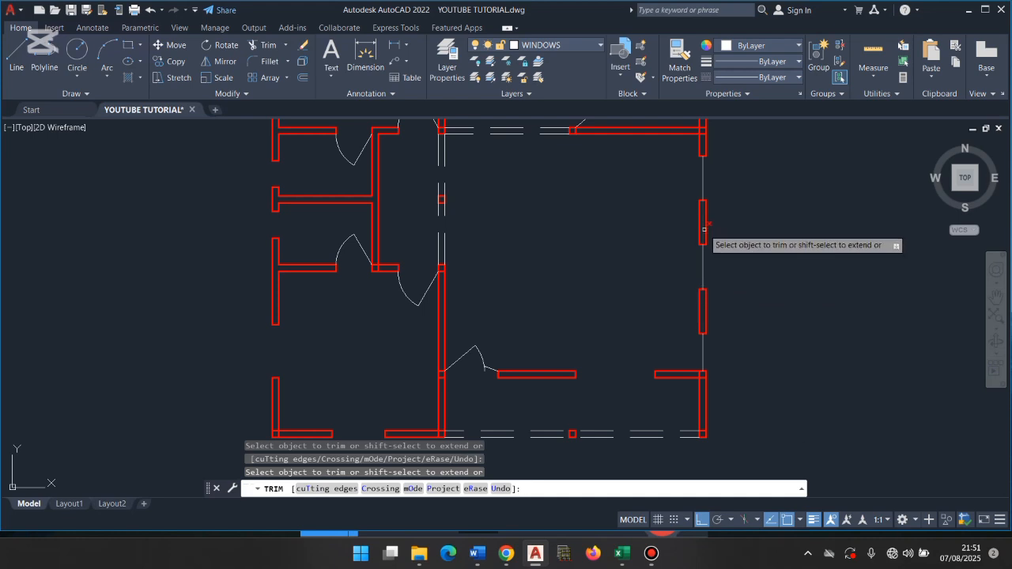
key(Escape)
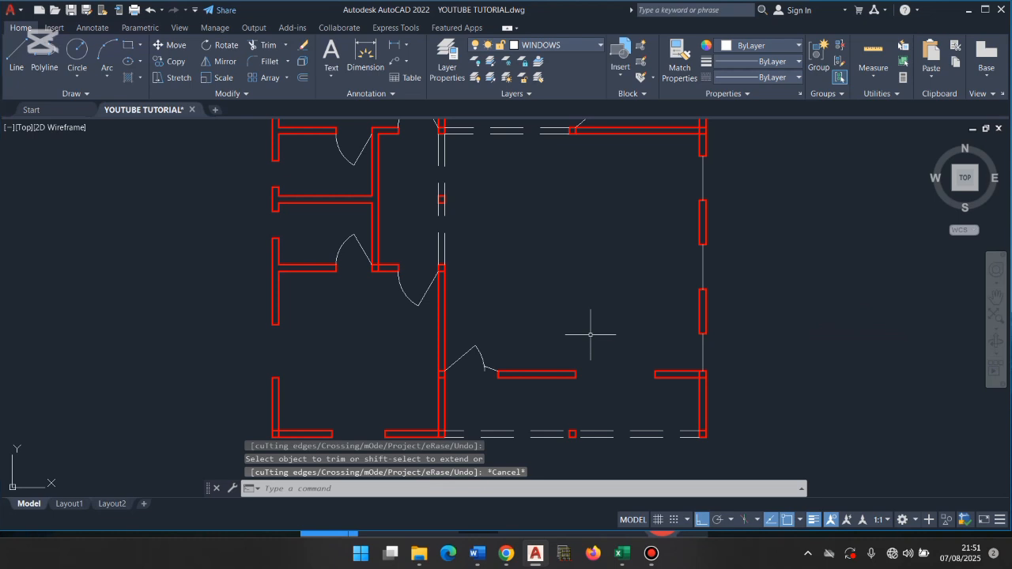
Step: Draw window lines between the jamb midpoints of the bottom-wall openings in the large room and the lower-left room
text(l)
key(Return)
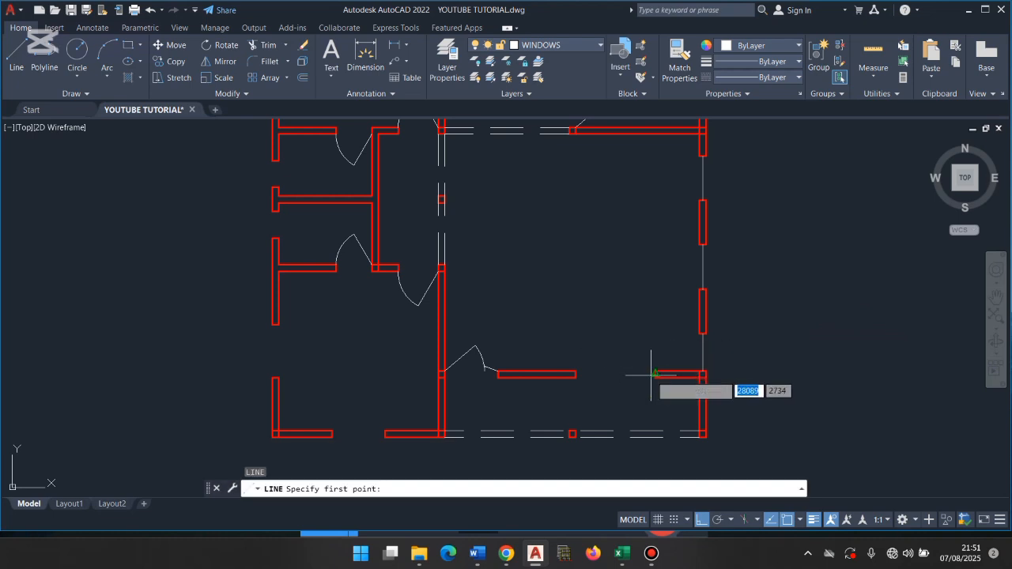
click(655, 374)
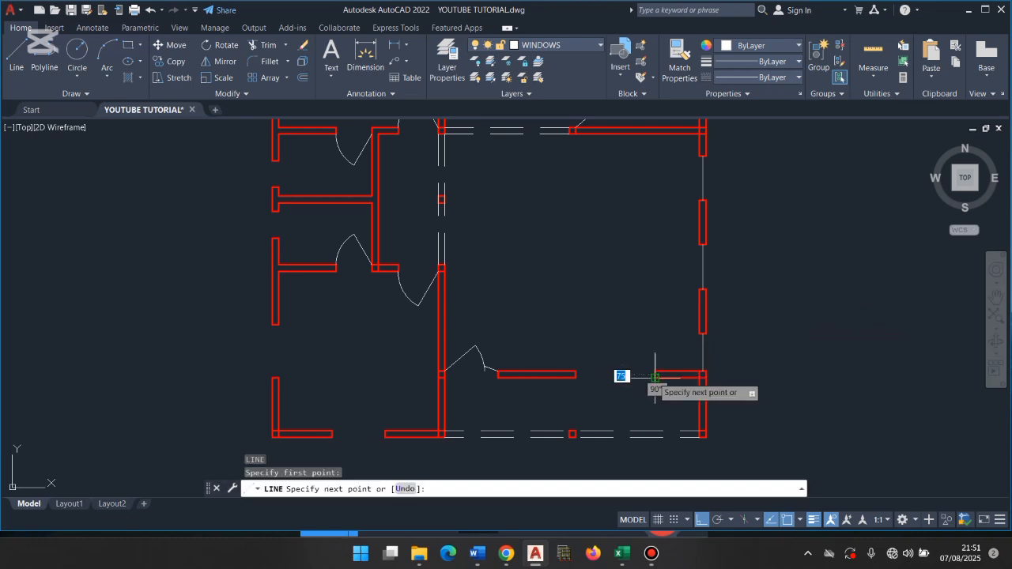
click(576, 374)
key(Return)
key(Return)
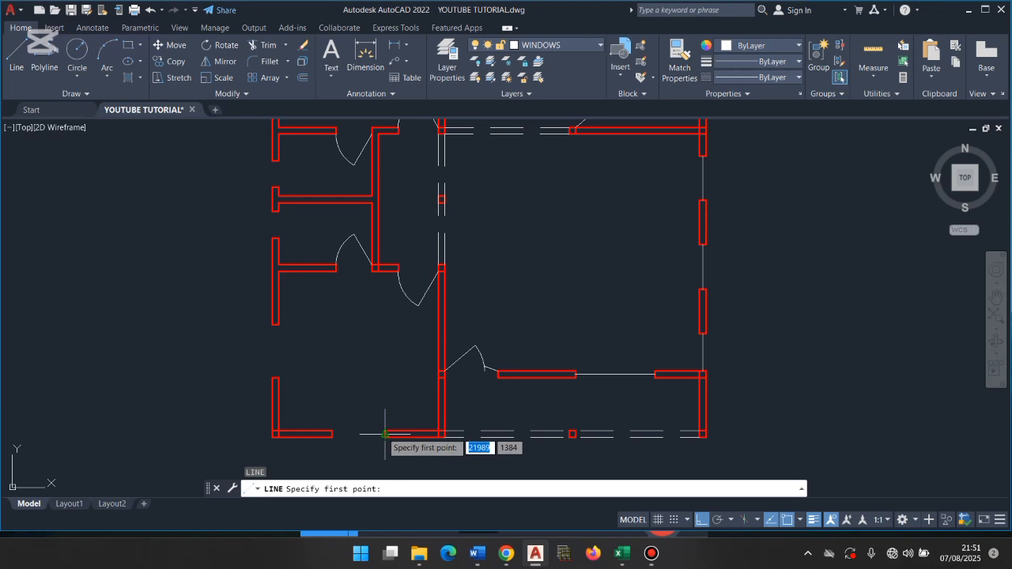
click(385, 435)
click(331, 436)
key(Return)
Step: Draw a line up the middle of the left wall from the lower-left room's lower jamb through the two small rooms' openings
key(Return)
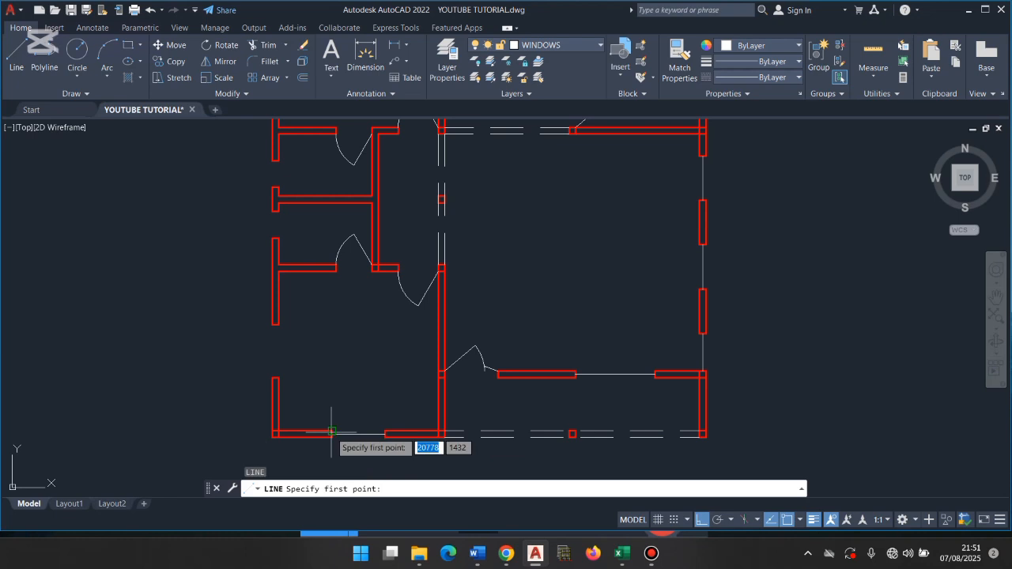
click(274, 377)
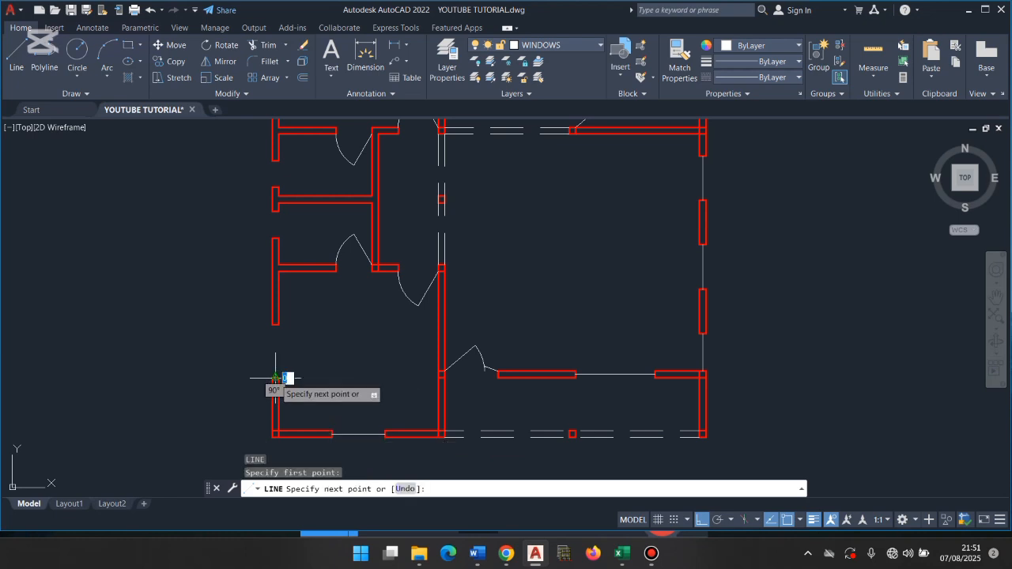
click(276, 161)
key(Return)
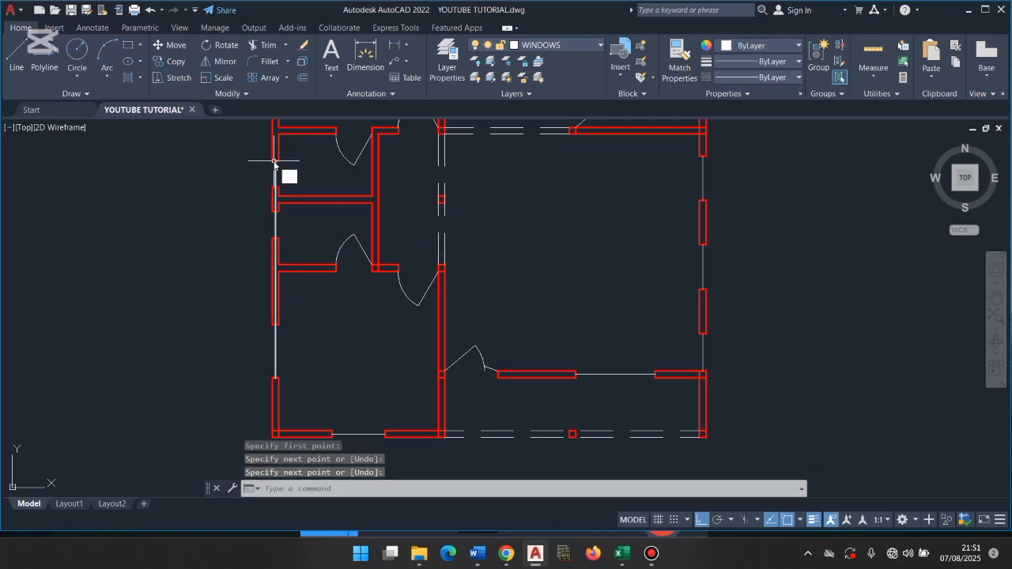
Step: Trim the window line out of the solid wall pieces between the left wall's openings, and save the drawing
text(tr)
key(Return)
click(277, 202)
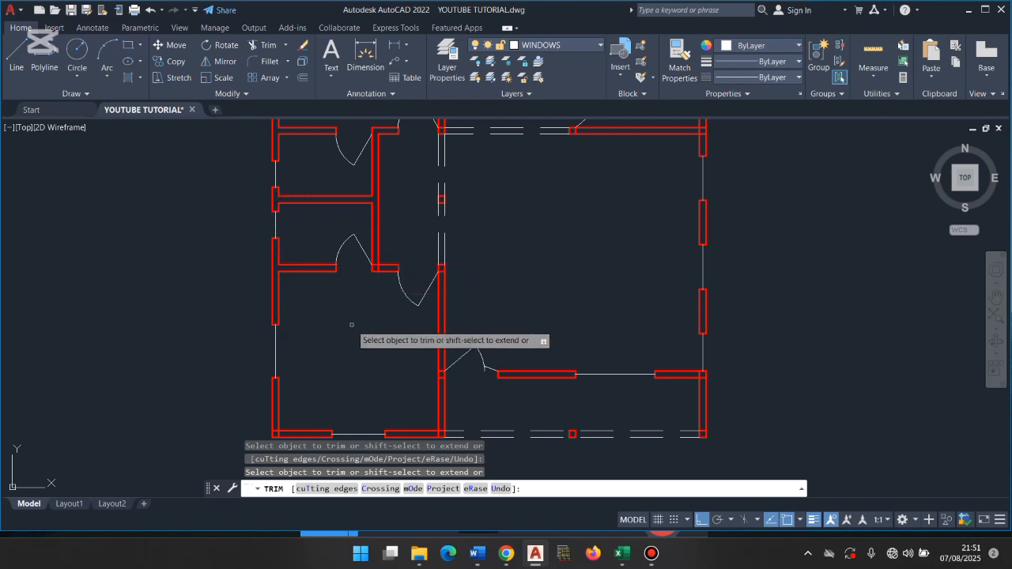
key(Escape)
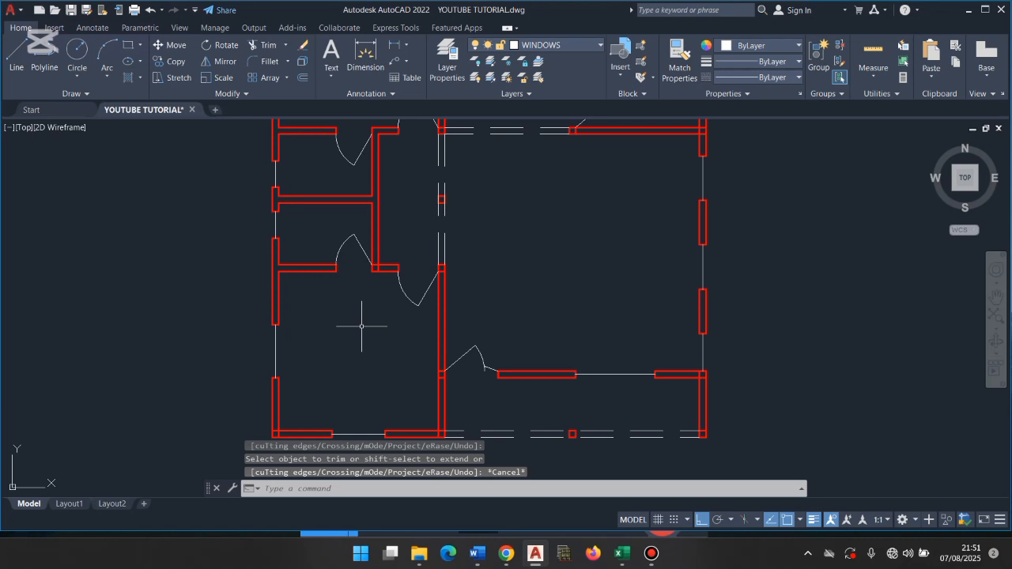
scroll(361, 326, down, 2)
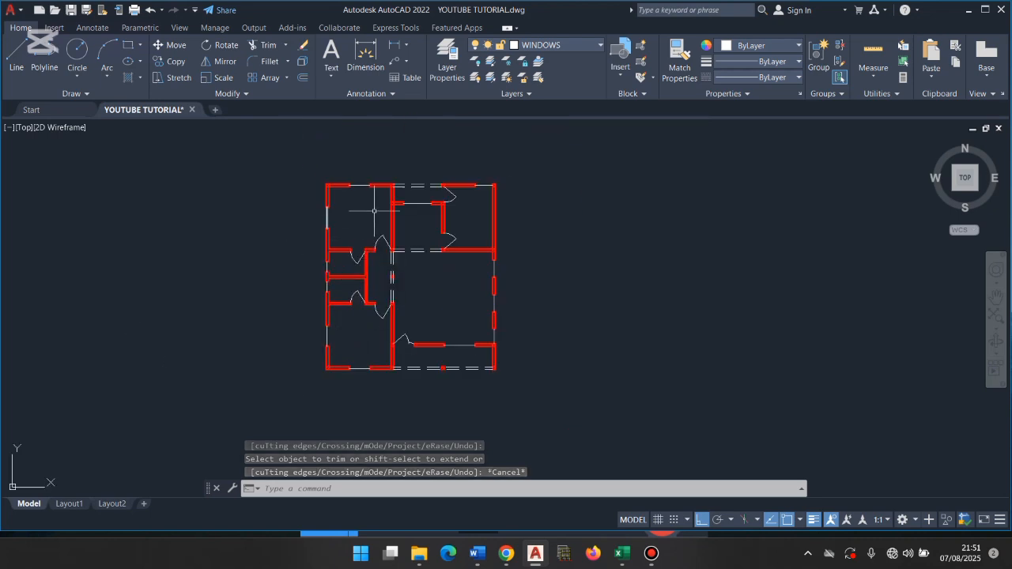
key(ctrl+s)
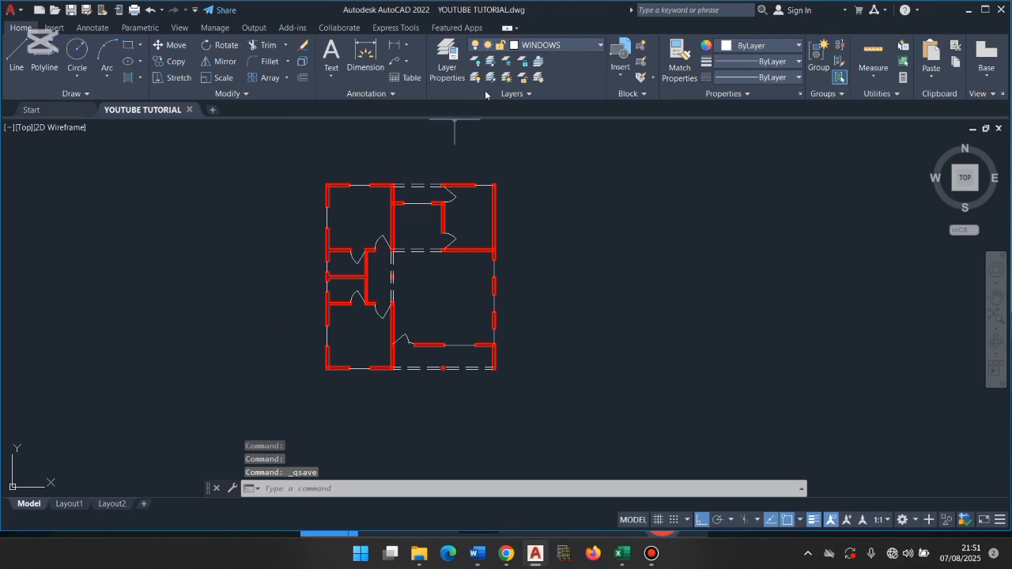
Step: Make DIMENSIONS the current layer and add a horizontal linear dimension between the upper-left room's inner wall faces
click(556, 44)
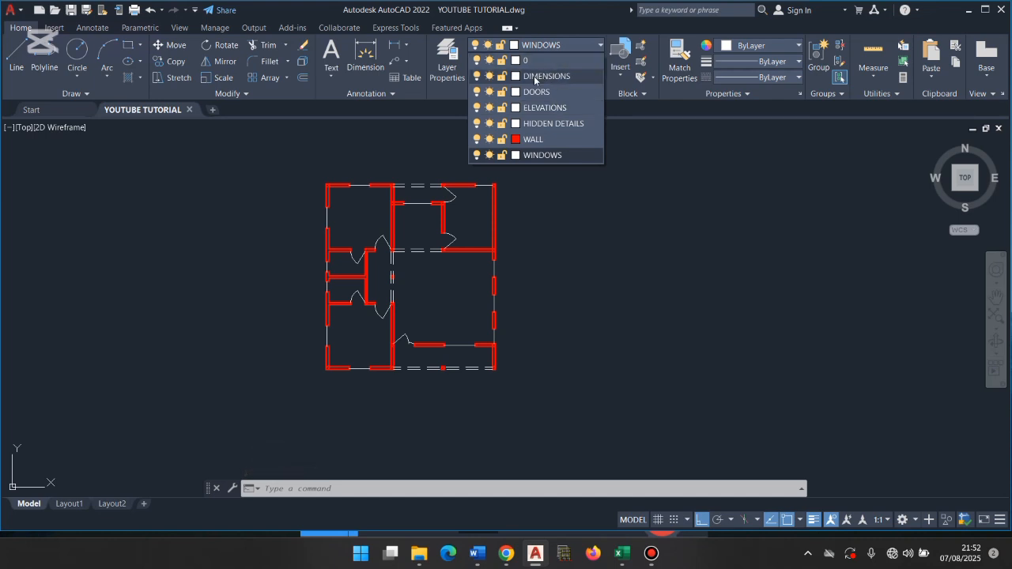
click(535, 76)
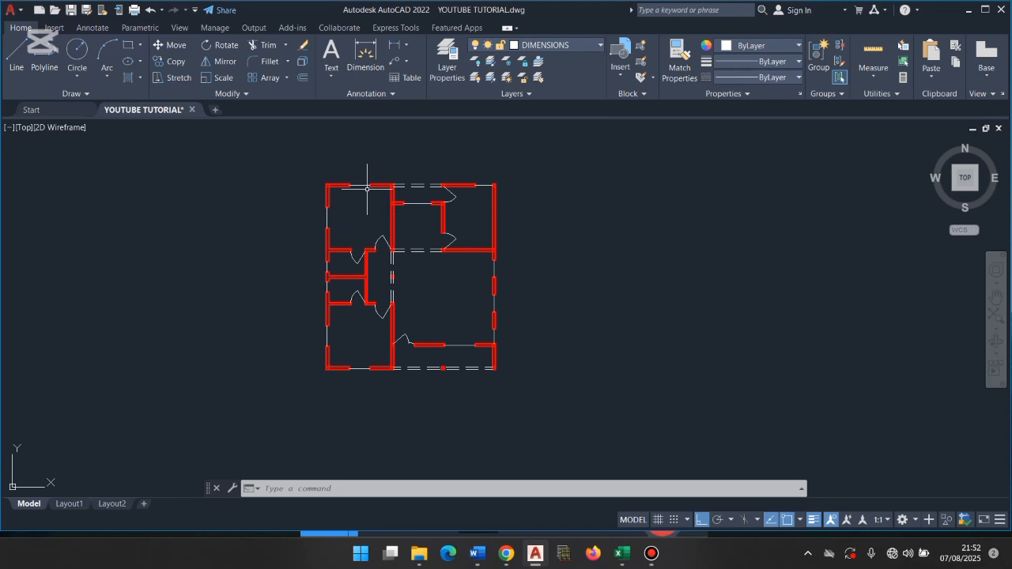
scroll(364, 189, up, 6)
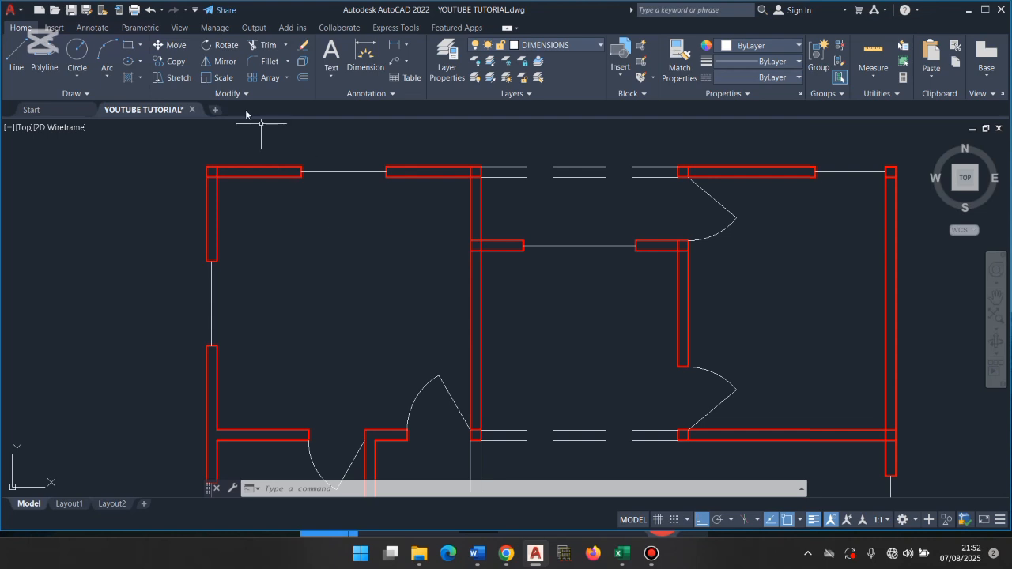
click(108, 29)
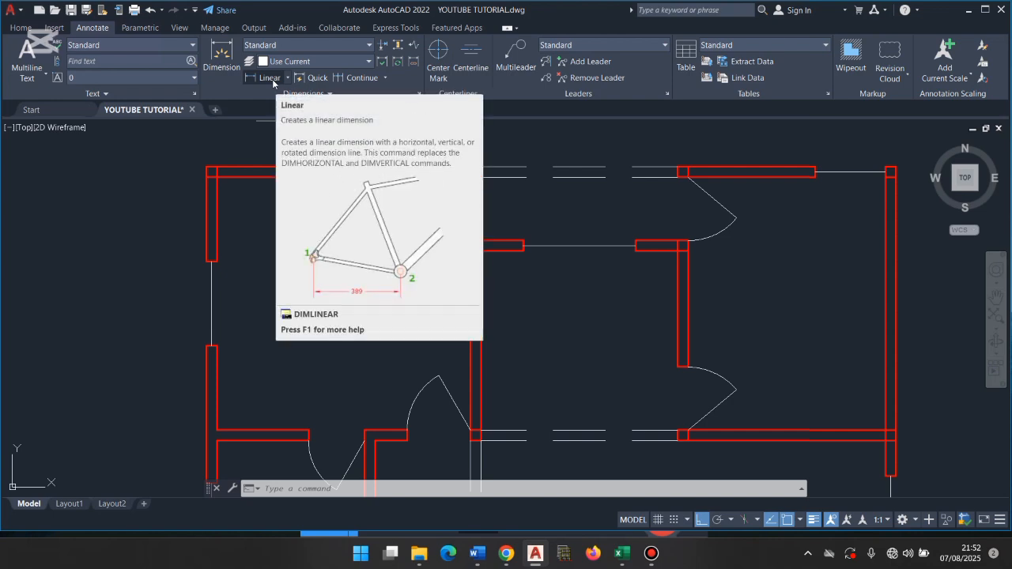
click(270, 78)
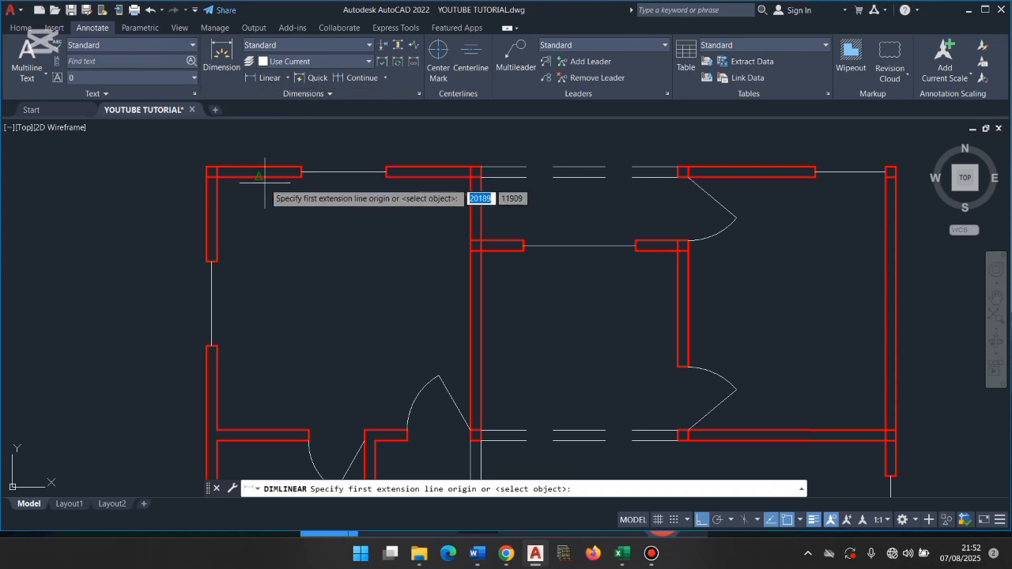
click(217, 227)
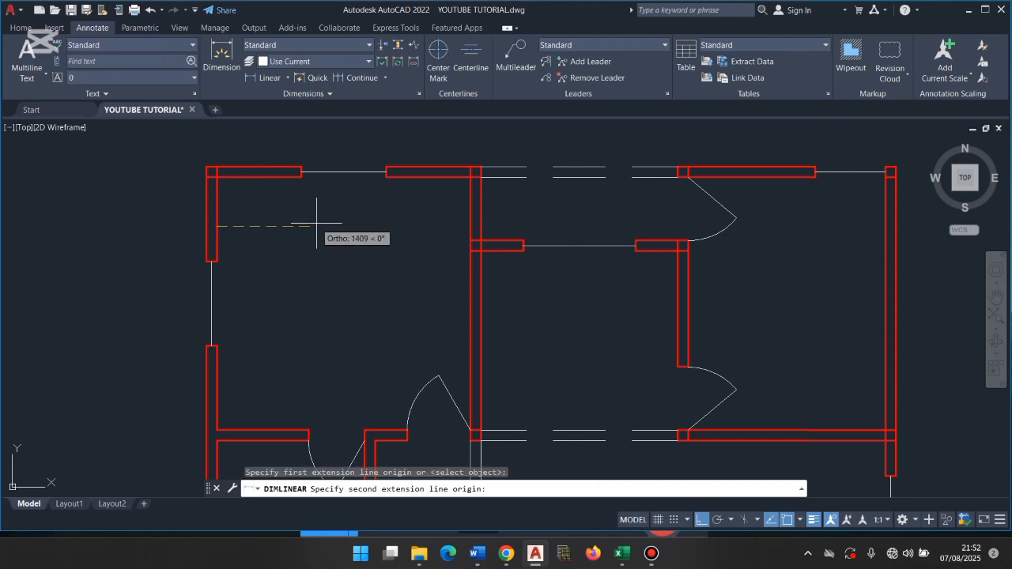
click(470, 227)
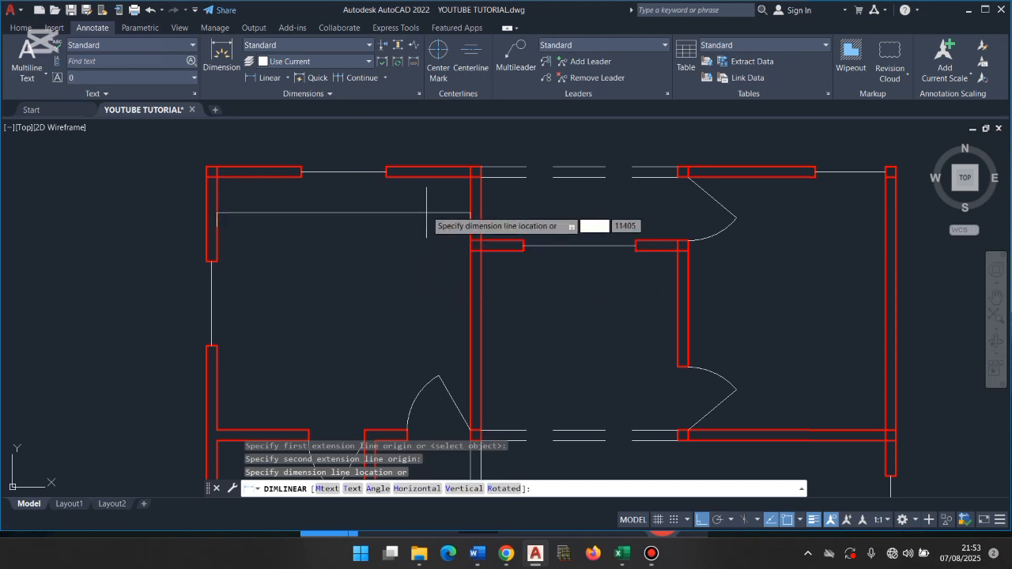
click(372, 227)
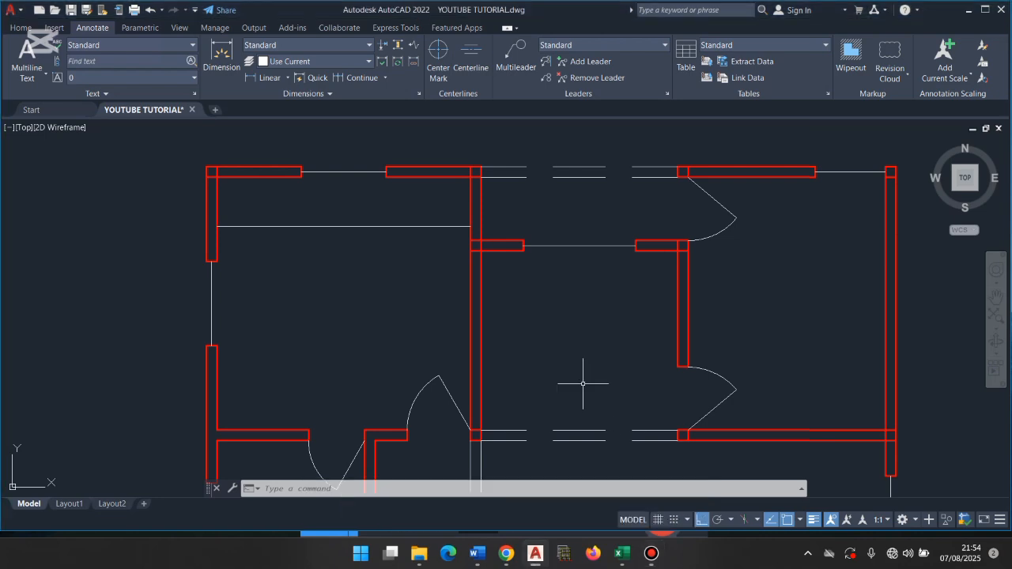
Step: Modify the Standard dimension style, changing the extension lines' offset from origin
text(DIMSTY)
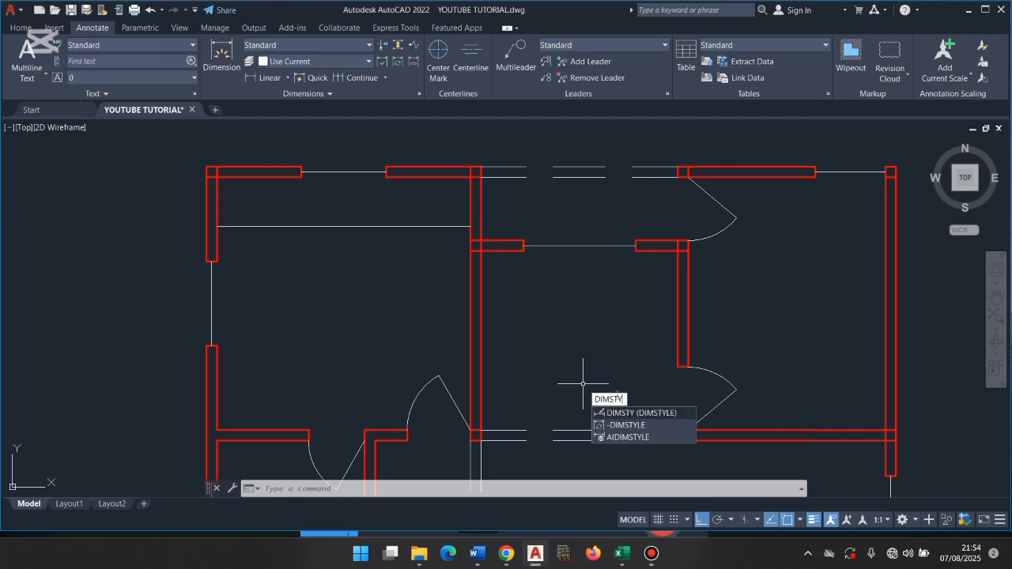
click(637, 414)
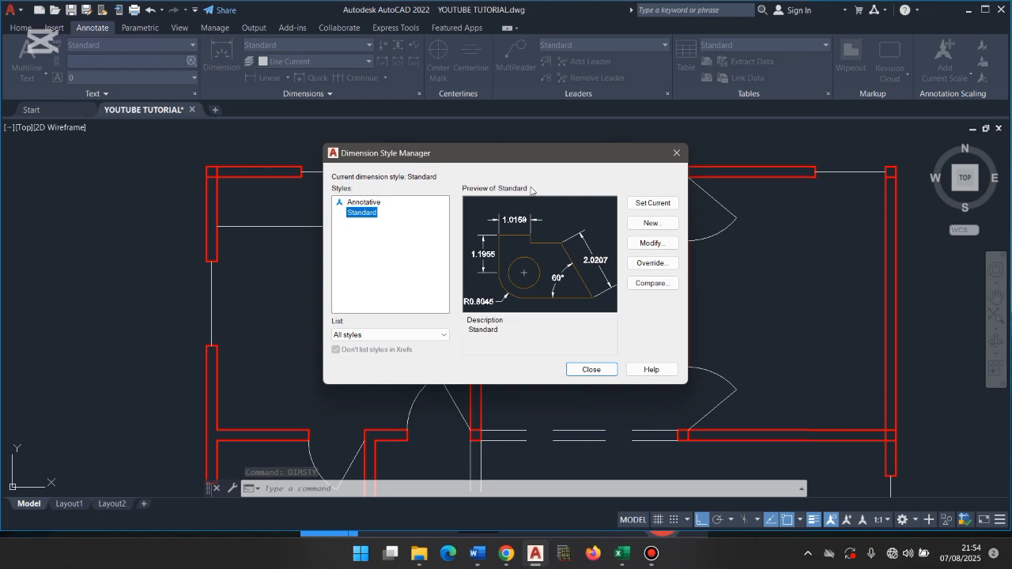
click(654, 246)
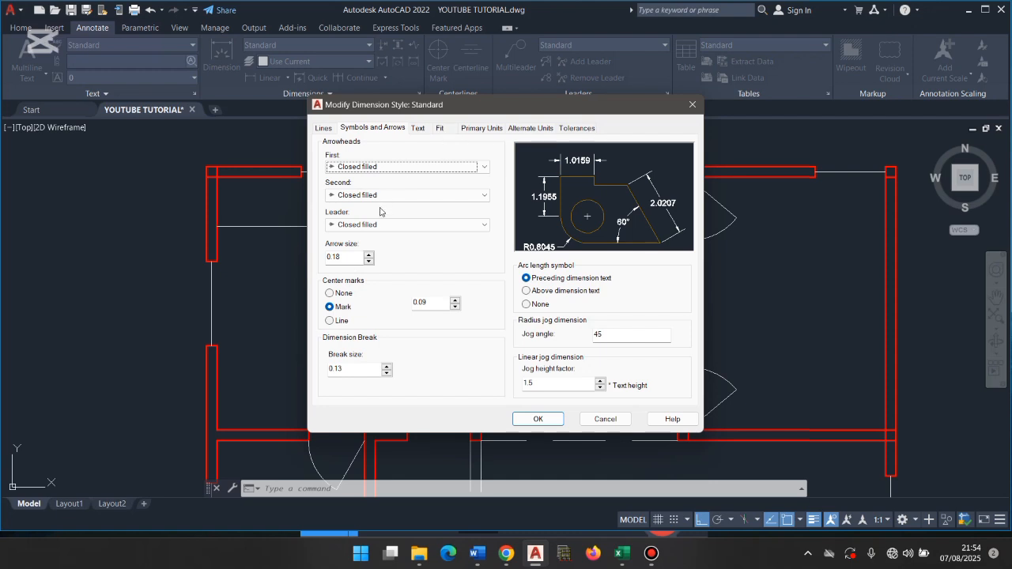
click(331, 128)
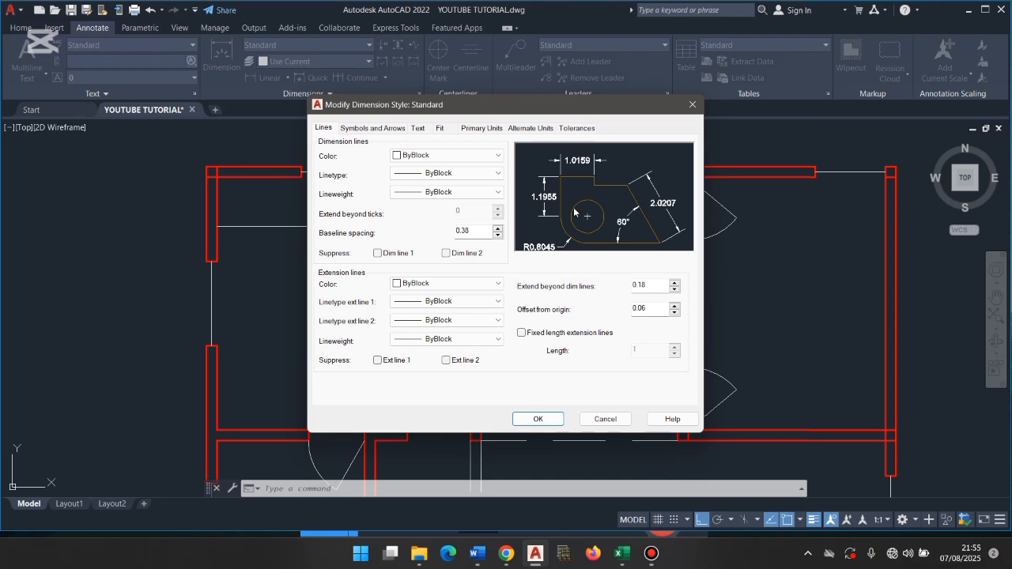
click(653, 309)
Step: Enlarge the arrow size and text height in the Standard dimension style to suit the plan's scale
click(377, 129)
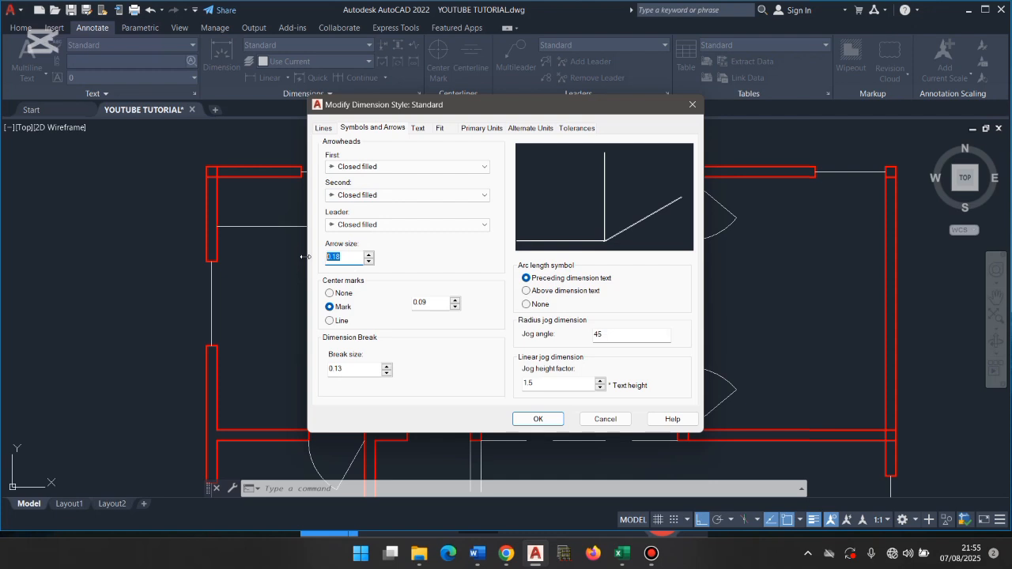
click(425, 128)
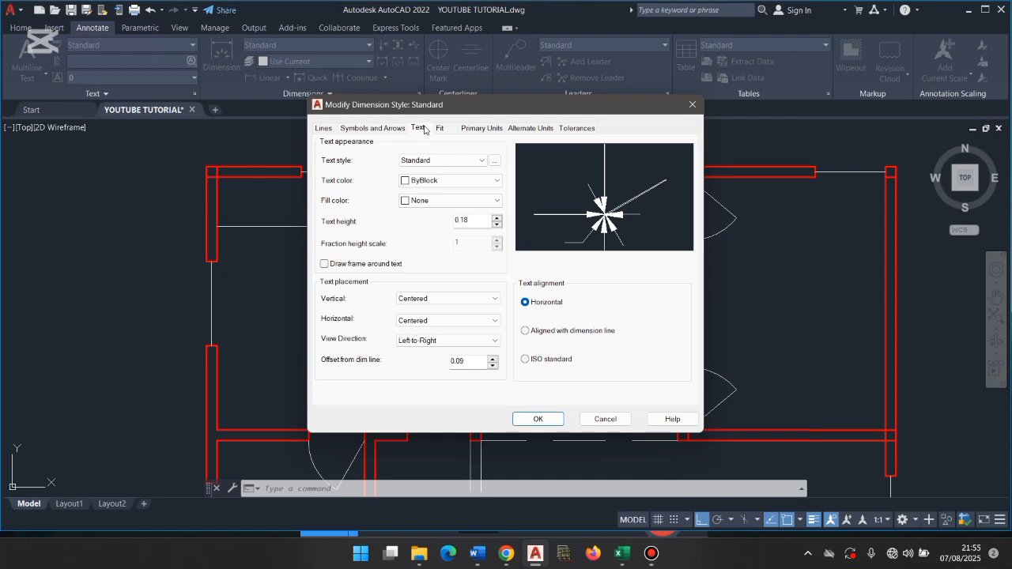
drag(454, 114, 566, 117)
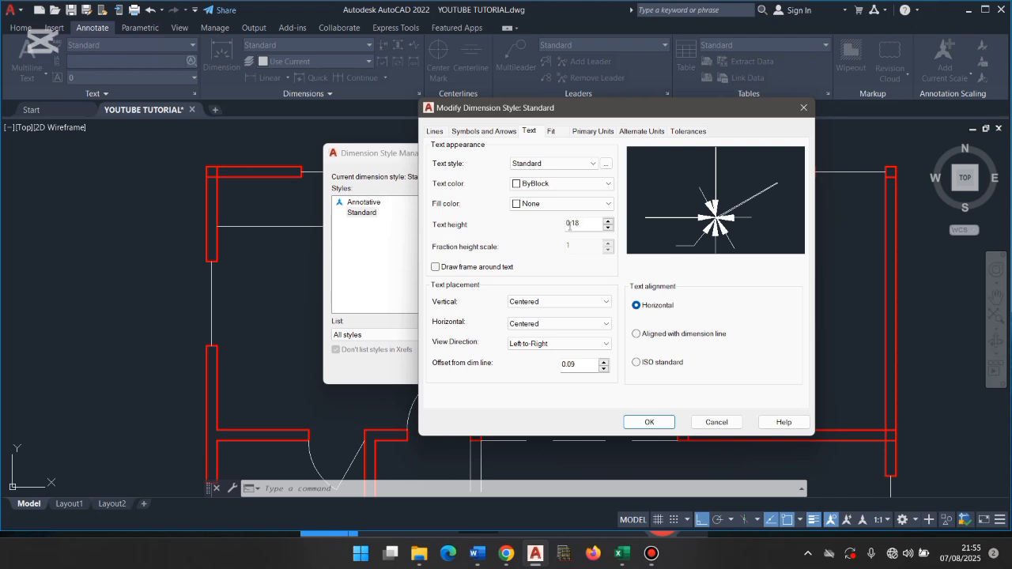
click(586, 224)
Step: Set the dimension style's linear primary units precision to 0, then apply the changes and close the style manager
click(553, 132)
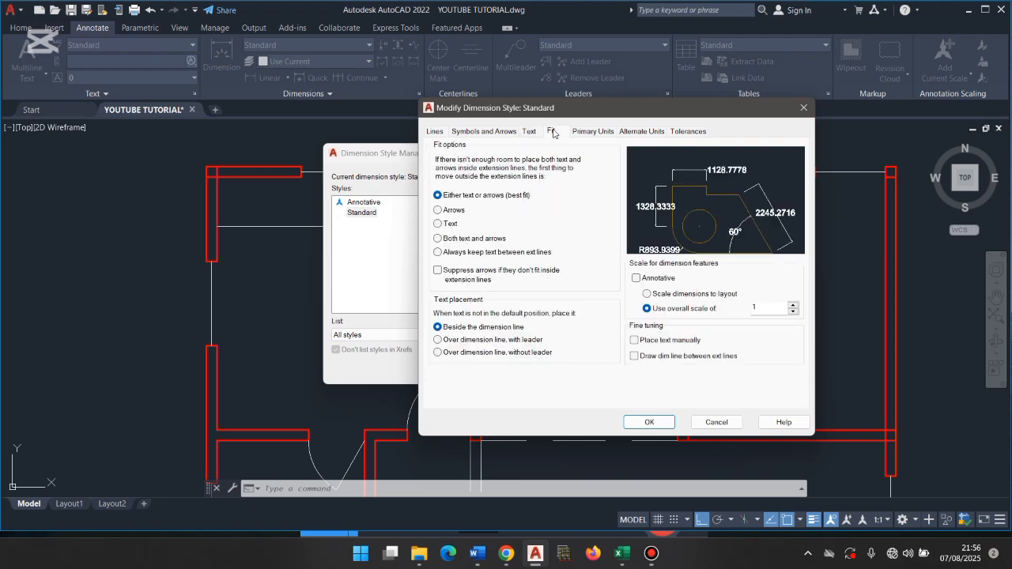
click(595, 132)
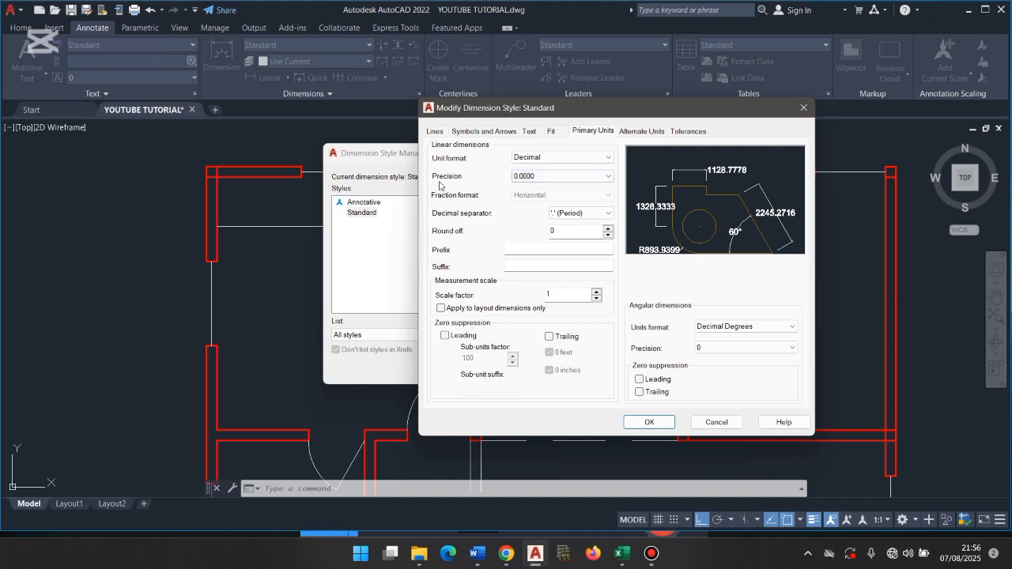
click(601, 176)
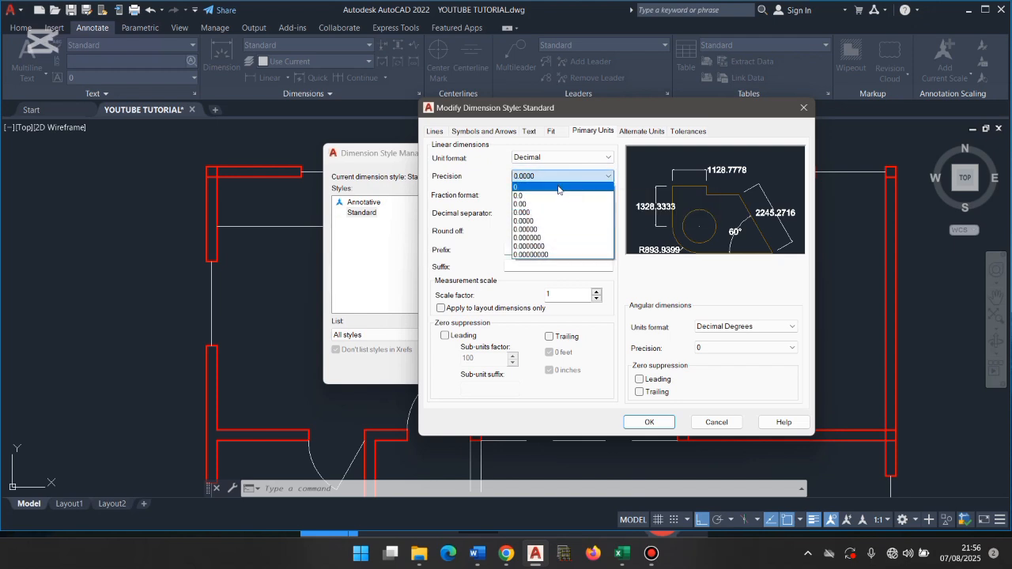
click(557, 190)
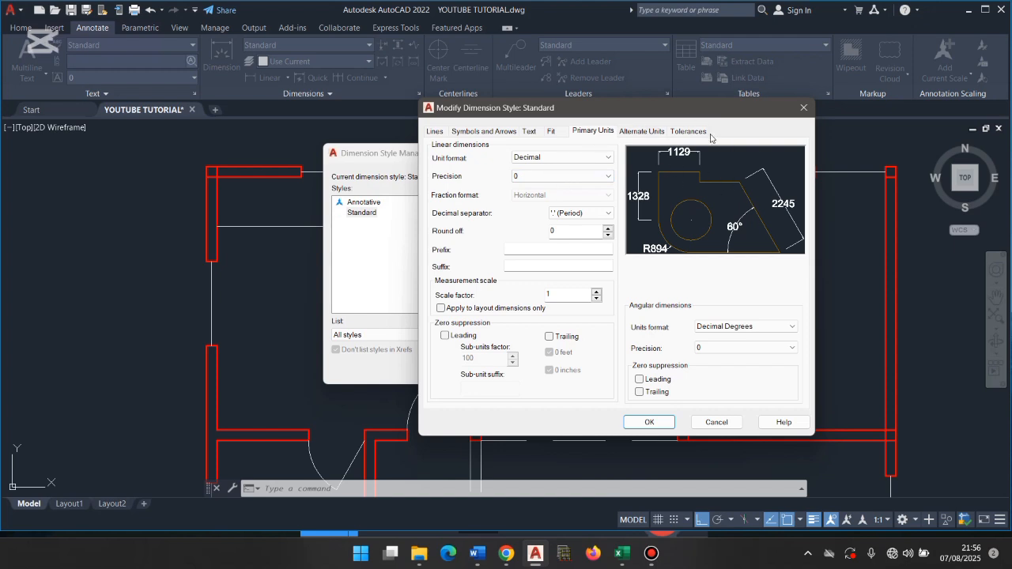
click(662, 423)
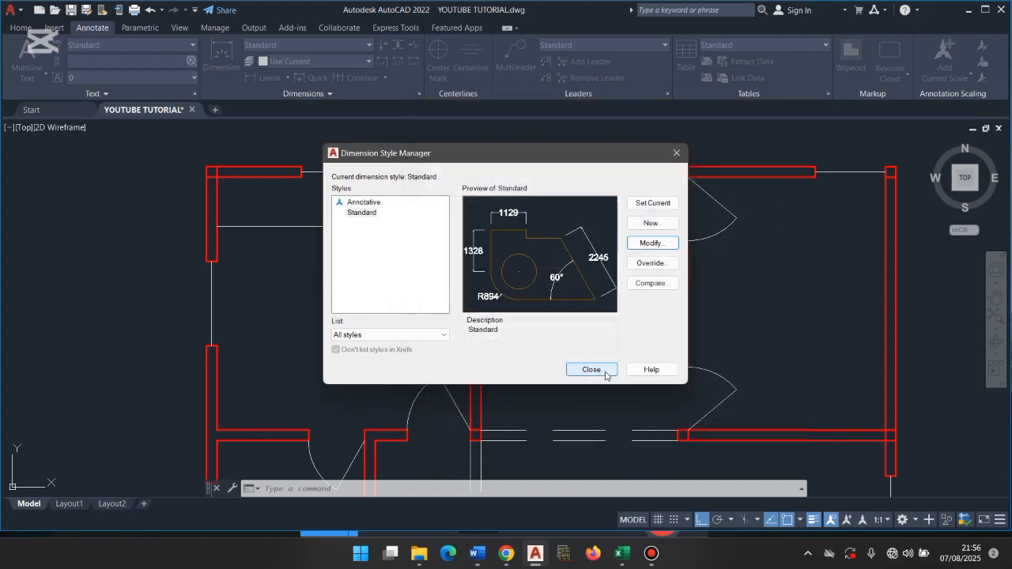
click(592, 370)
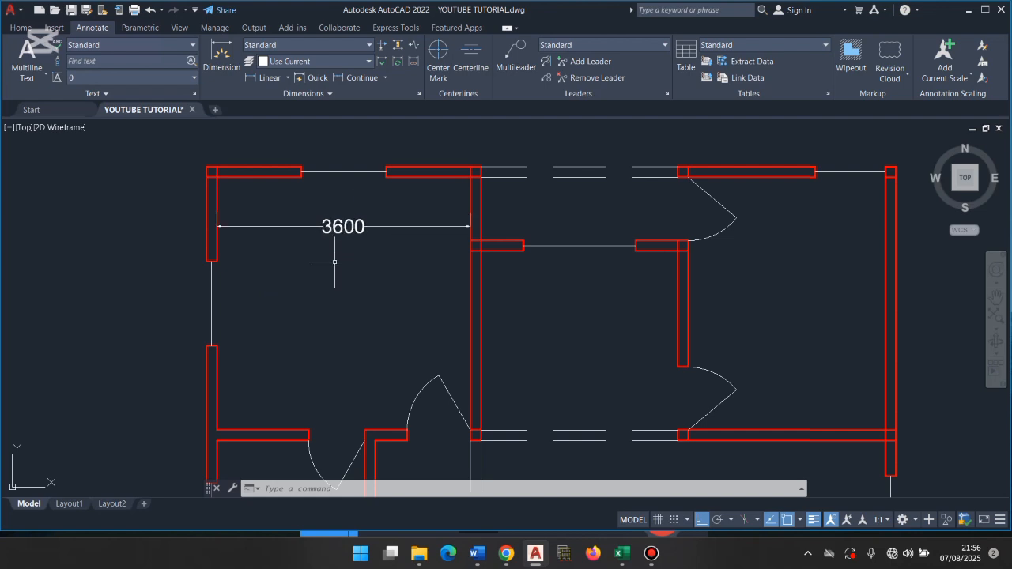
Step: Add a horizontal linear dimension across the inner width of the upper middle room, just below its window
click(269, 78)
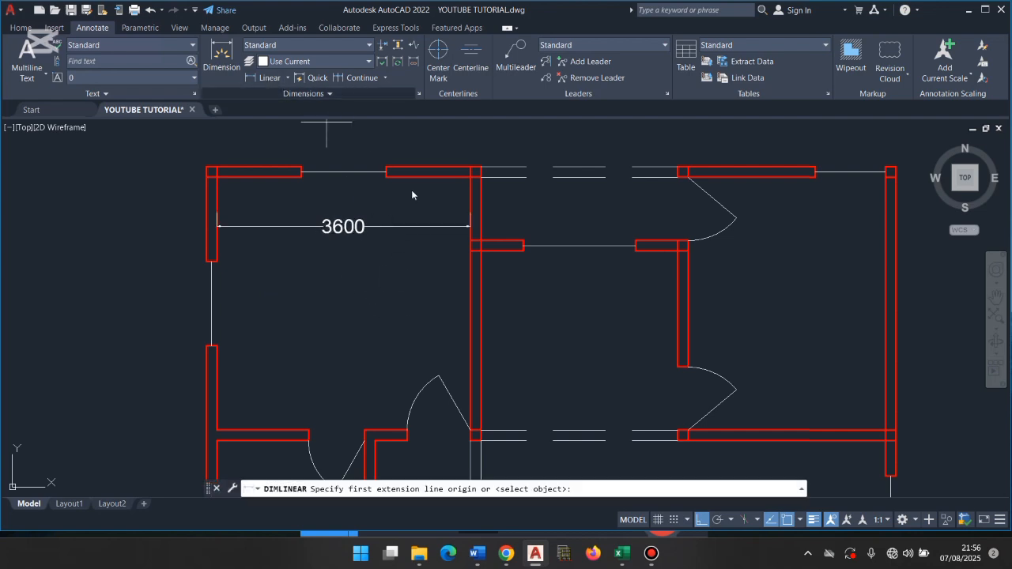
click(481, 294)
click(678, 294)
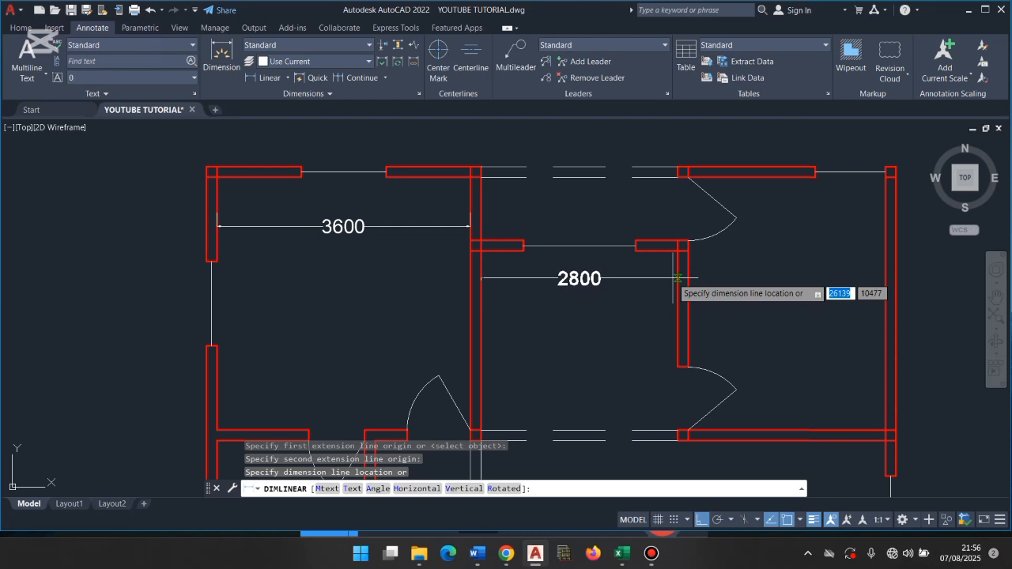
click(673, 279)
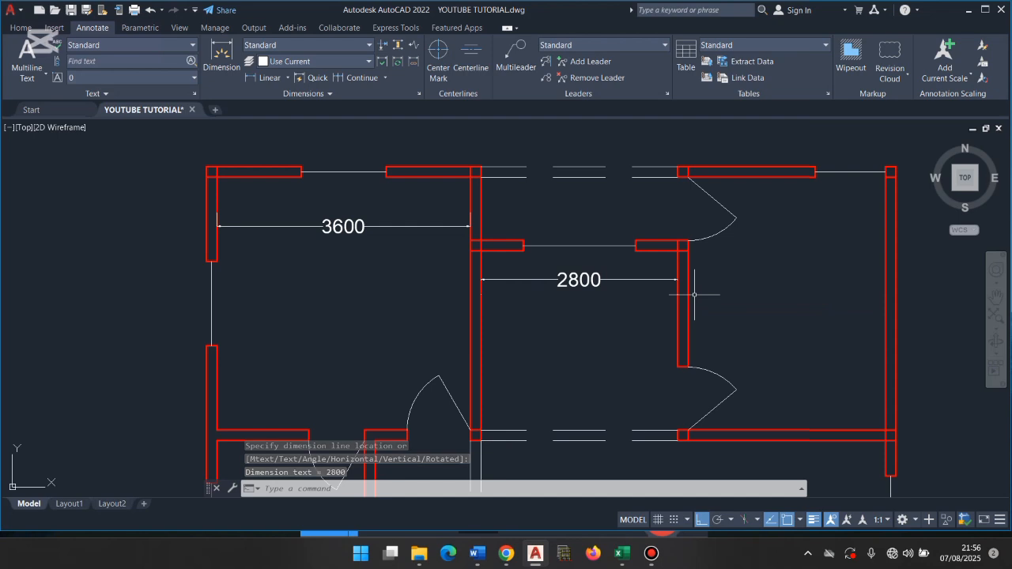
Step: Add a horizontal linear dimension across the inner width of the upper-right room
key(space)
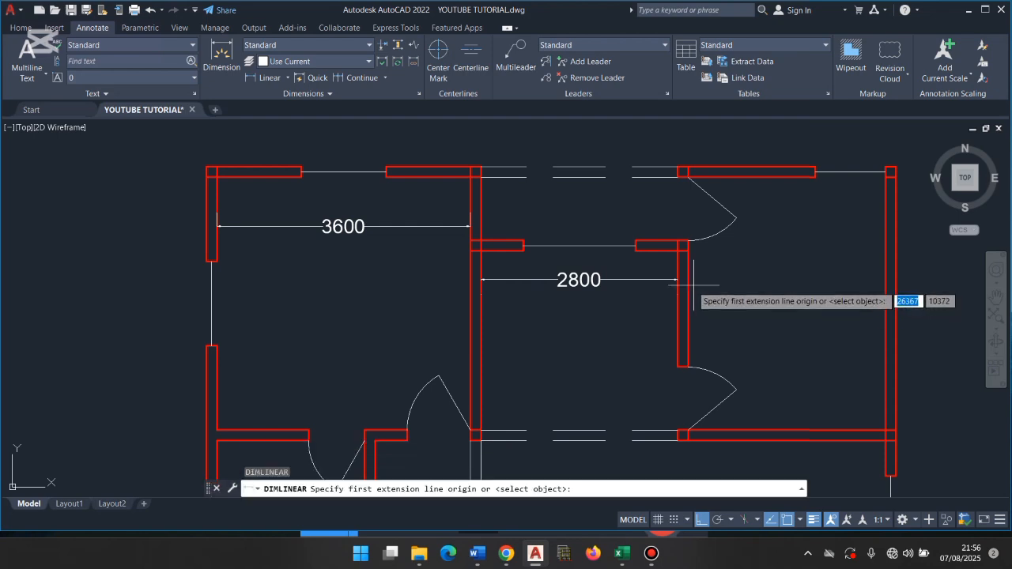
click(692, 282)
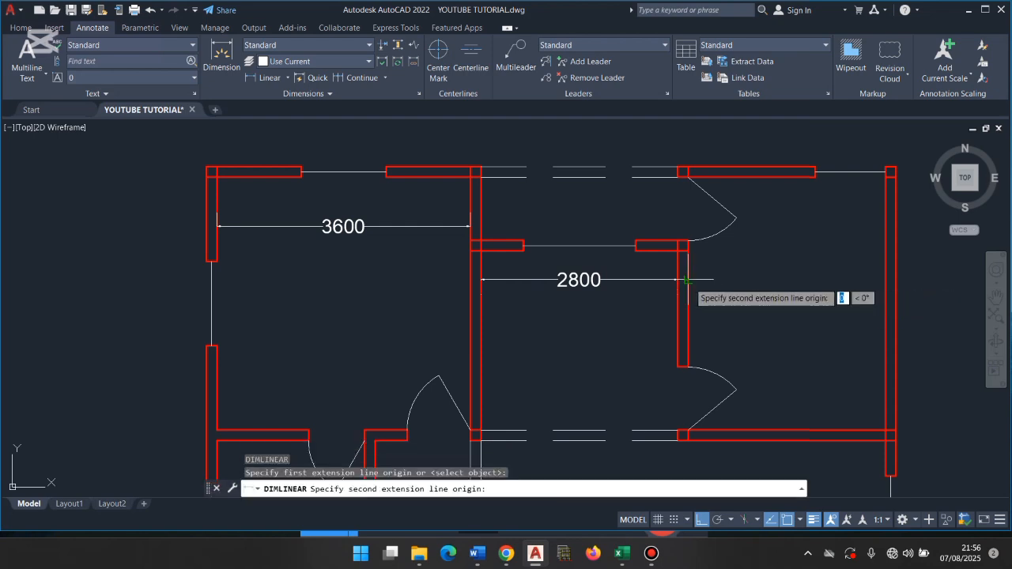
click(887, 282)
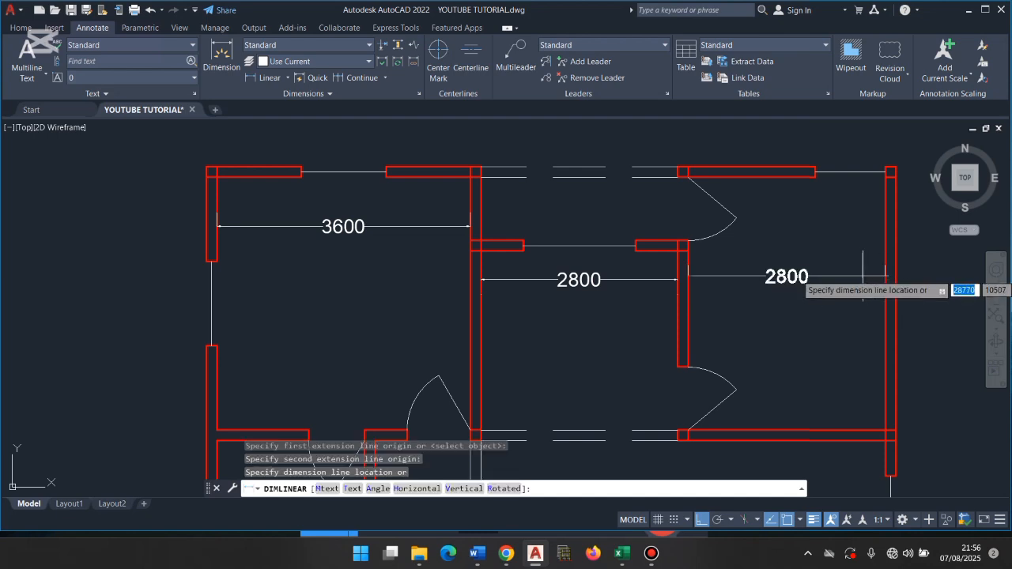
click(861, 266)
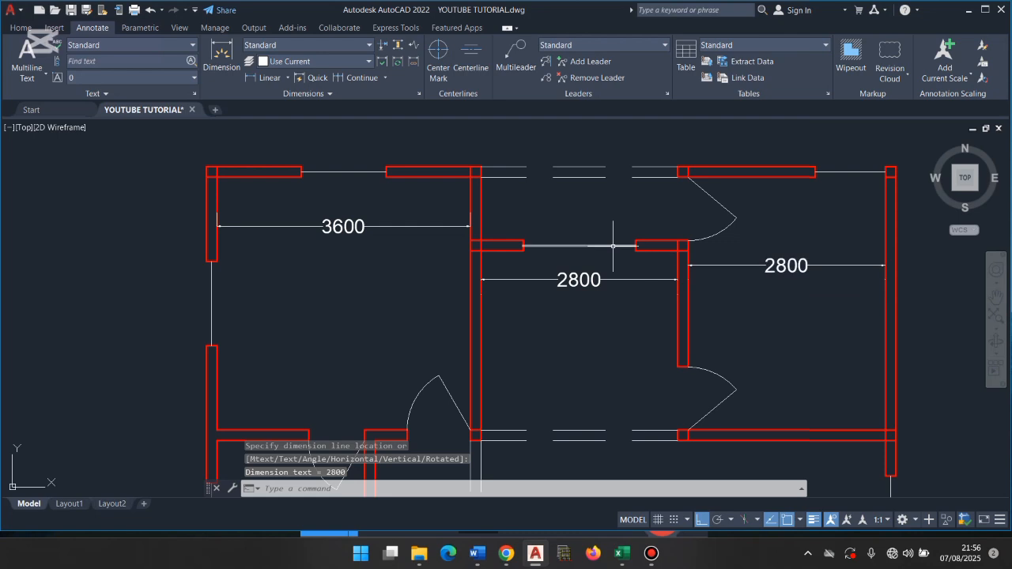
Step: Add a vertical linear dimension from the upper middle room's window wall up to the dashed line enclosing the space above
key(Return)
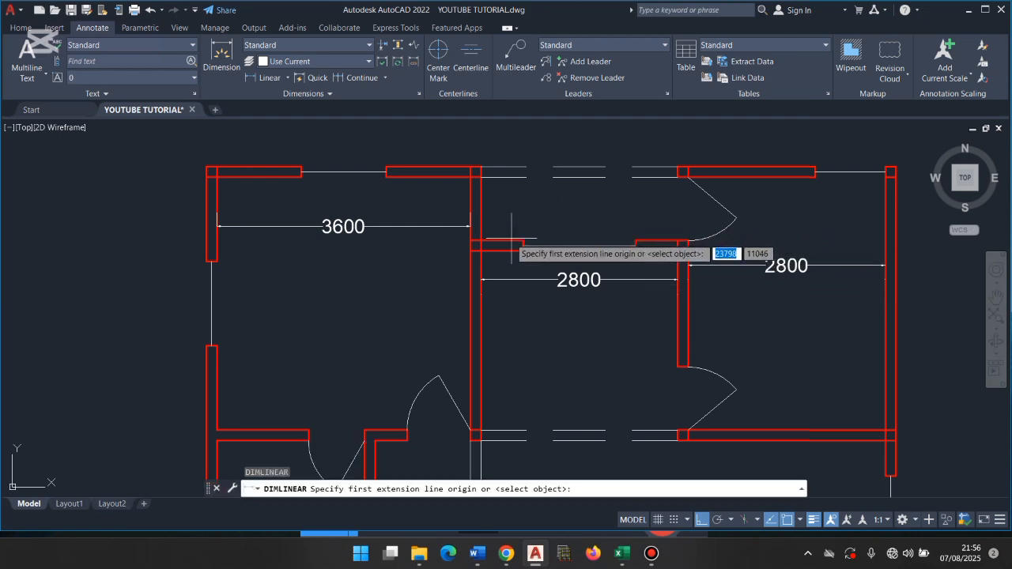
click(511, 240)
click(509, 177)
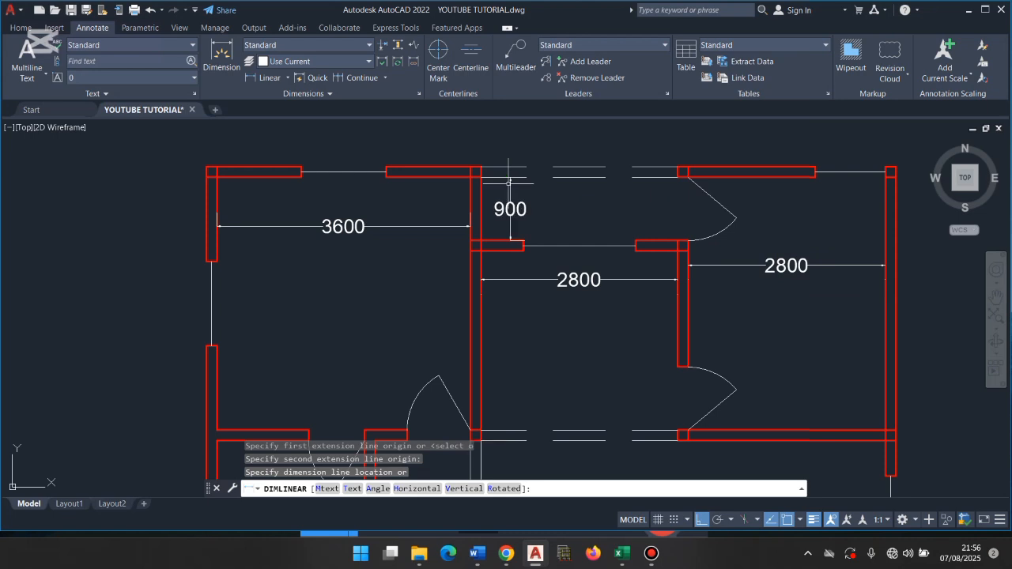
click(509, 182)
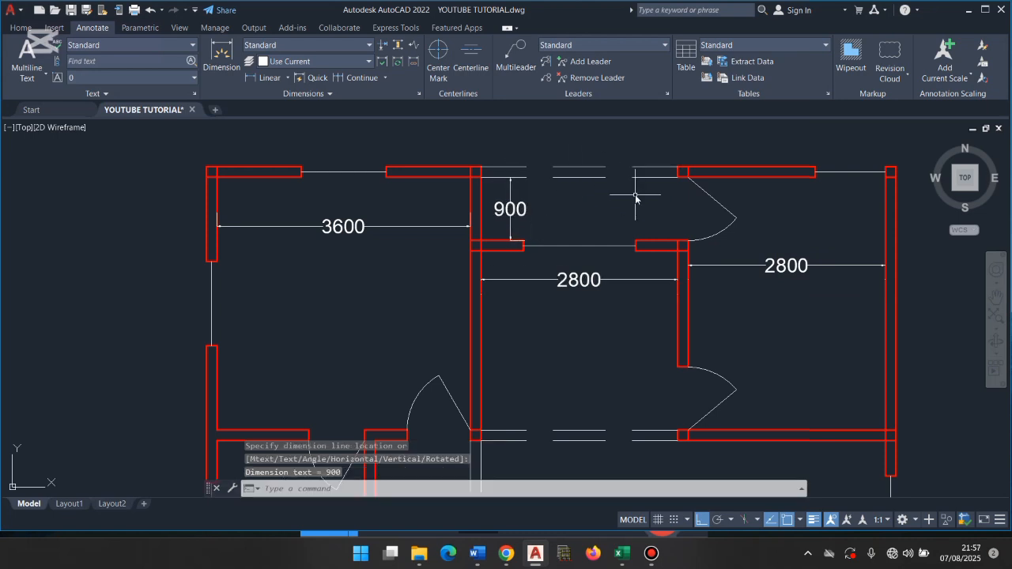
Step: Add a vertical linear dimension in the upper middle room from its window wall down to the dashed opening line
text(p)
key(Return)
drag(617, 315, 685, 232)
scroll(685, 229, down, 5)
scroll(684, 228, up, 5)
key(Escape)
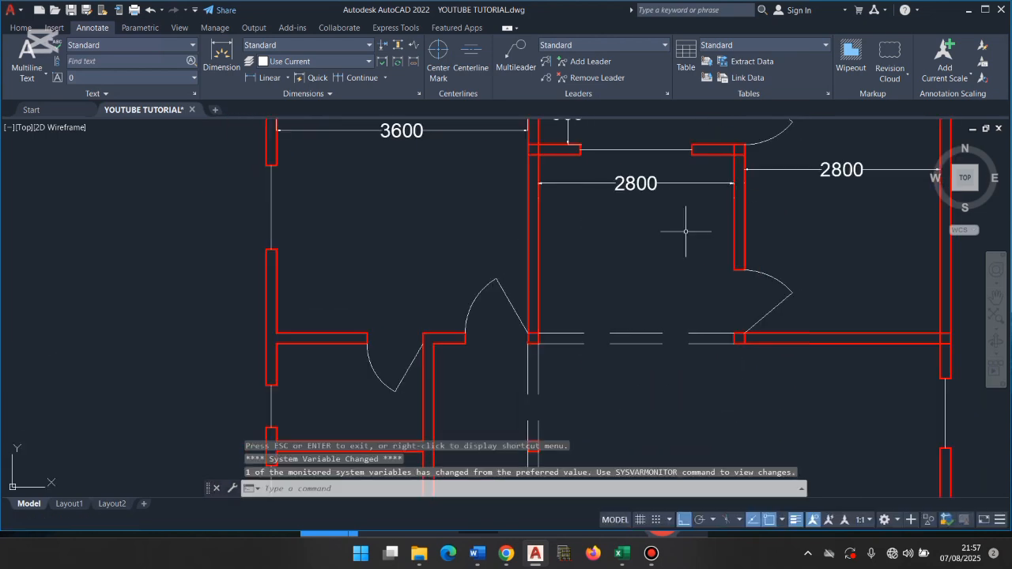
click(267, 78)
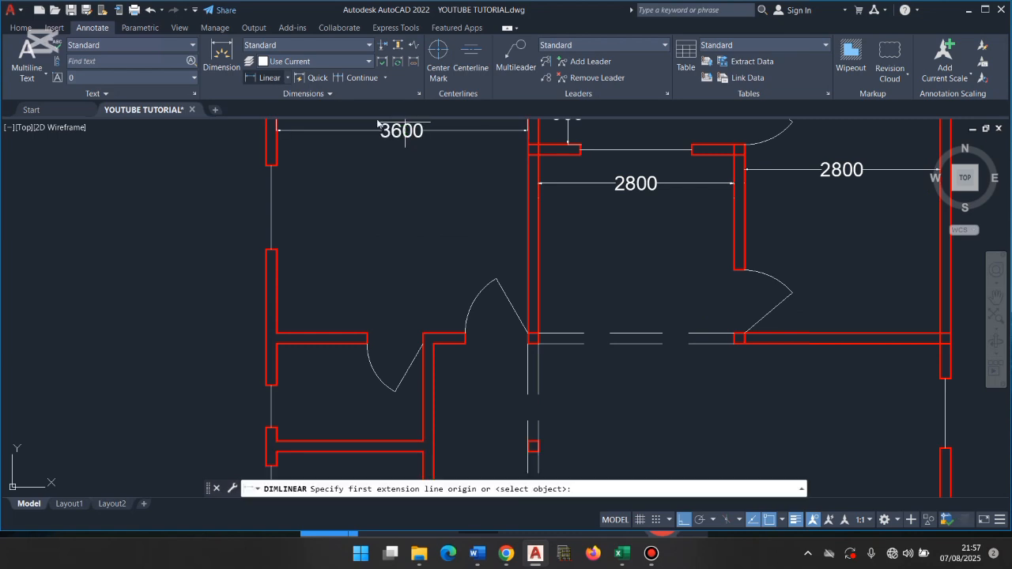
click(707, 152)
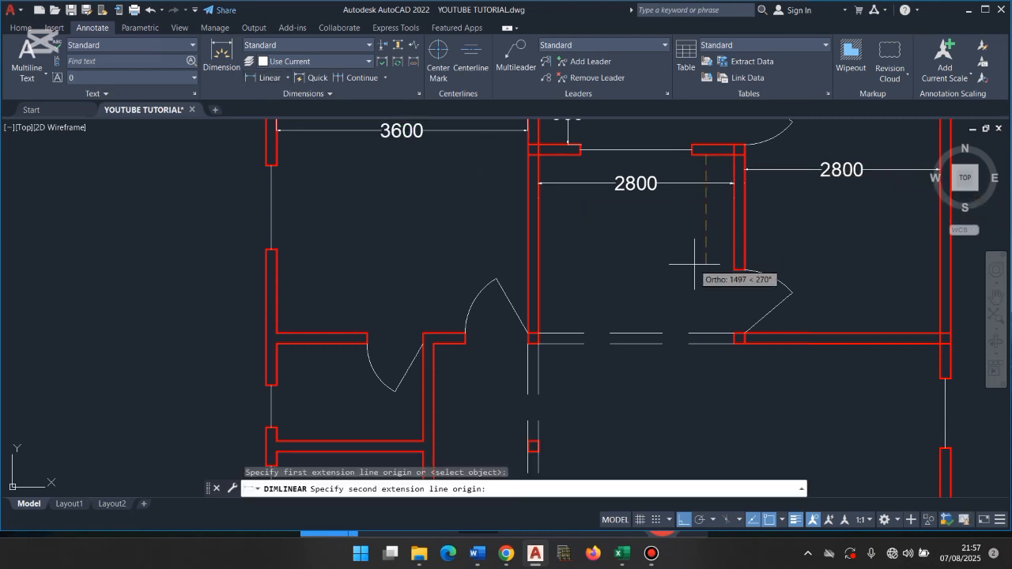
click(706, 335)
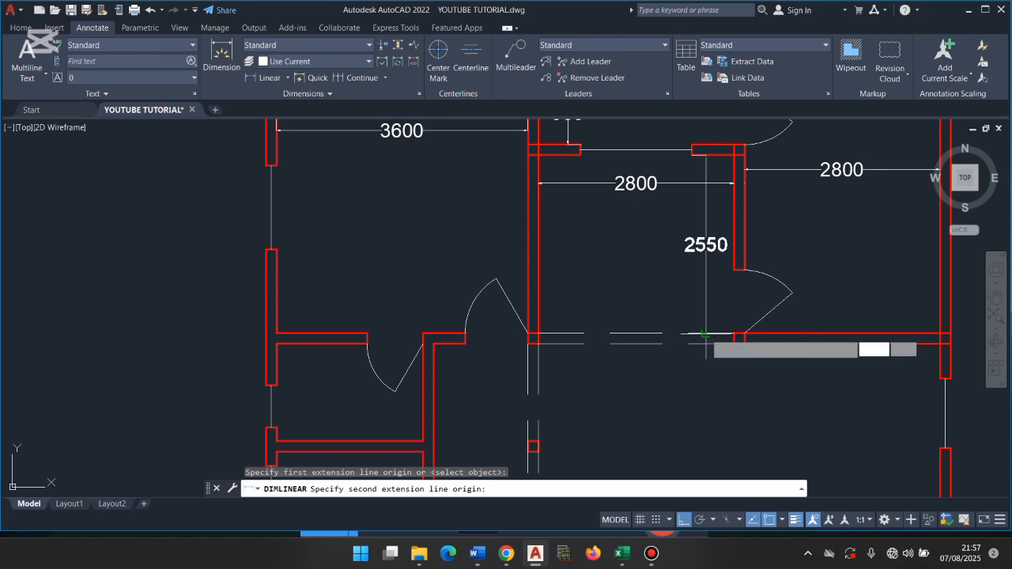
click(706, 335)
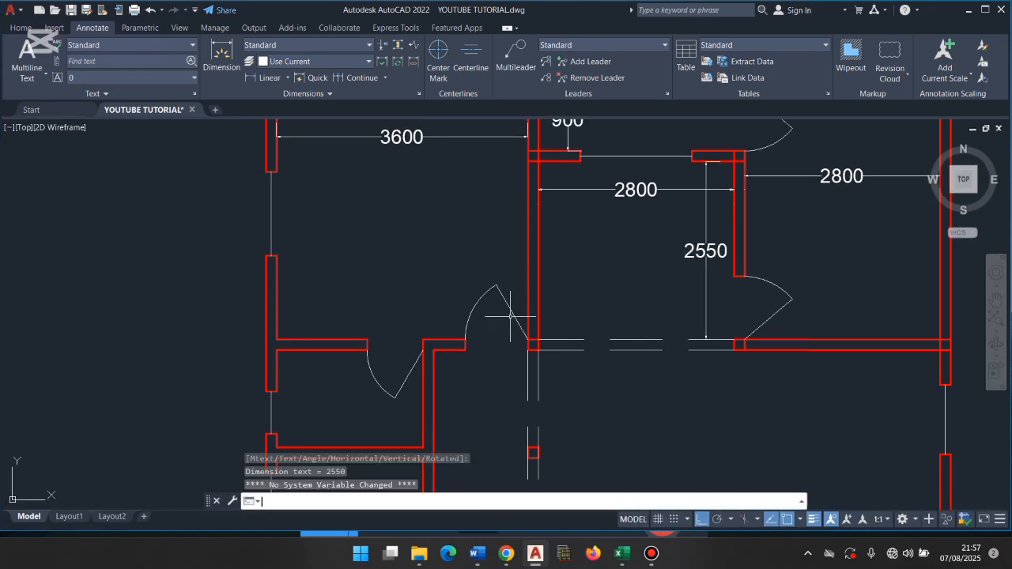
Step: Add a horizontal linear dimension across the corridor, just below the upper-left room's door
key(Return)
click(434, 380)
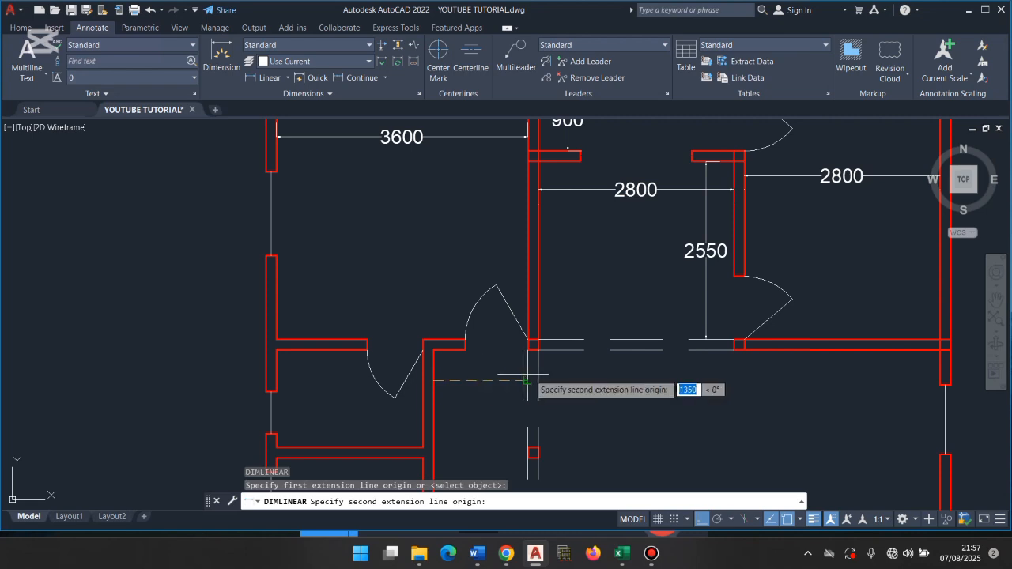
click(525, 380)
click(525, 381)
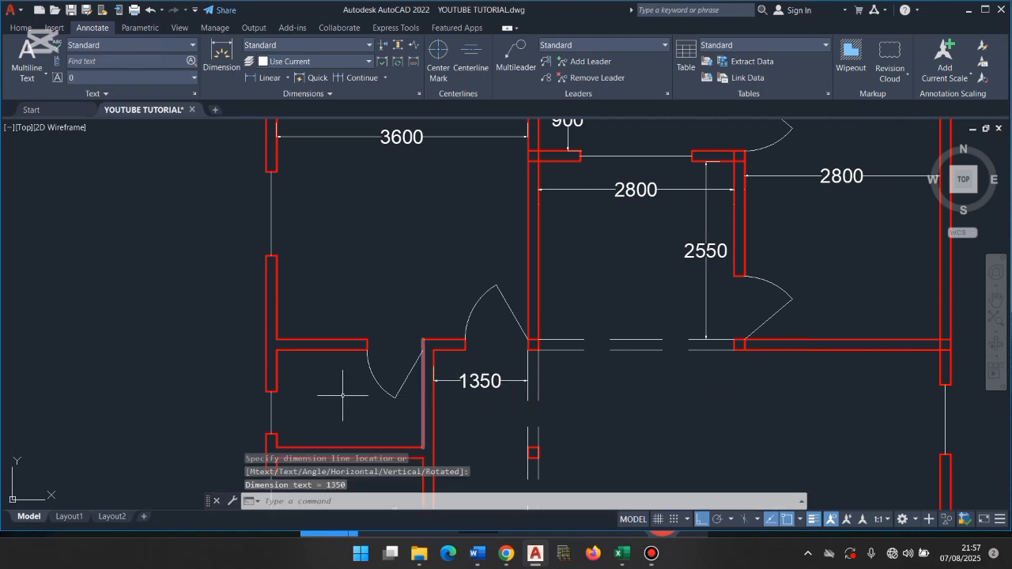
Step: Add horizontal and vertical linear dimensions for the inner width and depth of the small room directly below the upper-left room
key(Return)
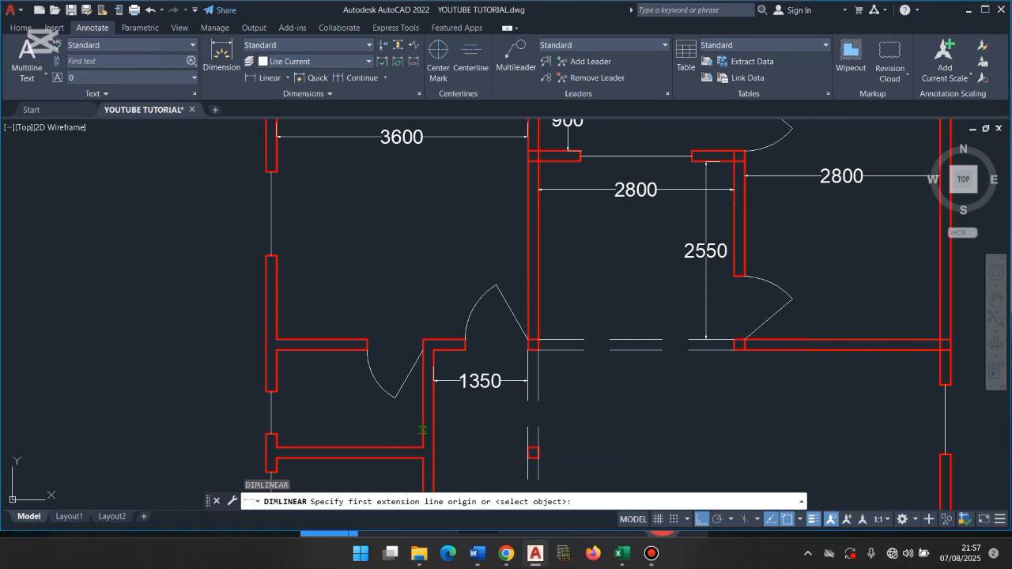
click(423, 431)
click(276, 434)
click(276, 435)
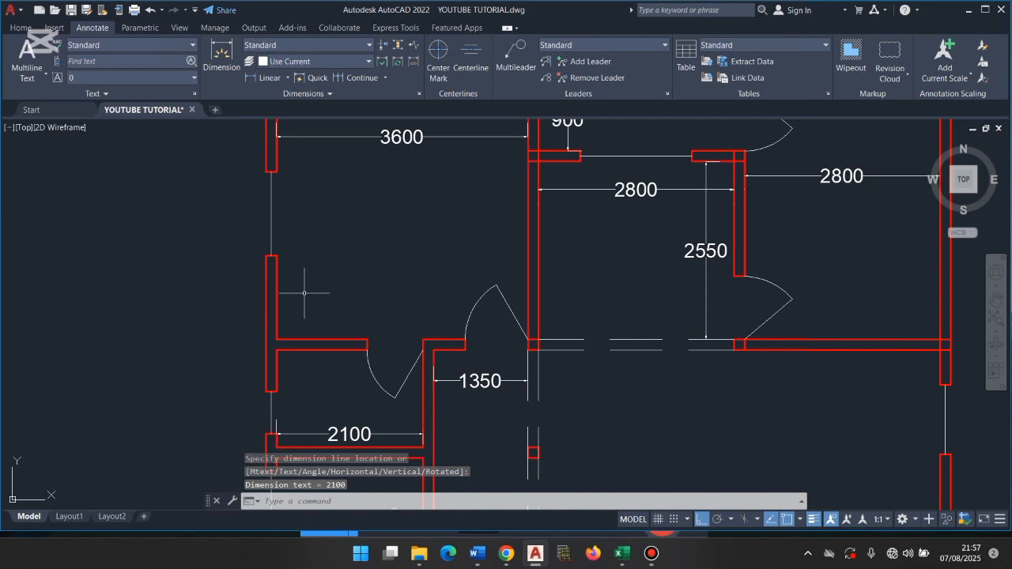
key(Return)
click(321, 350)
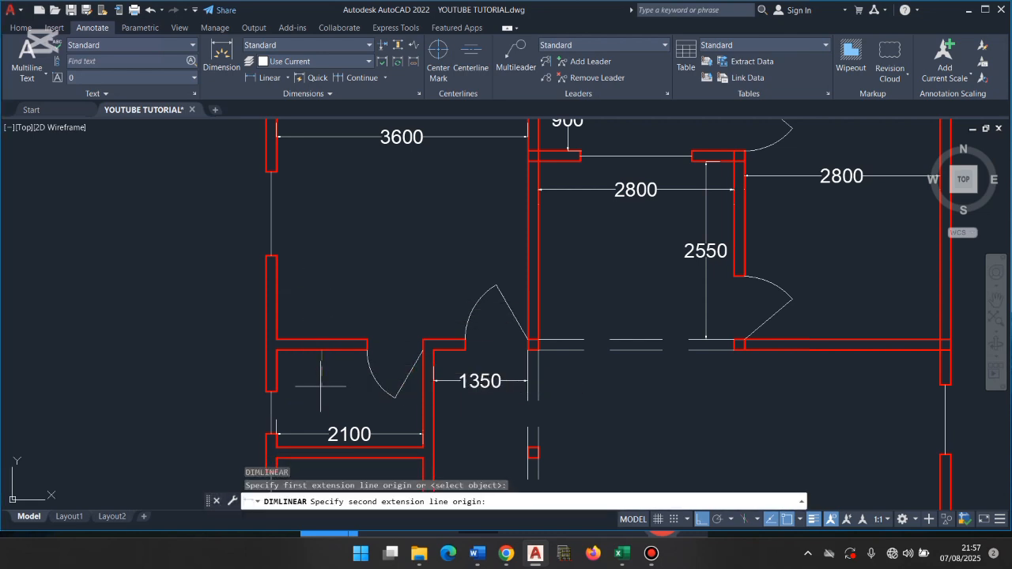
click(321, 448)
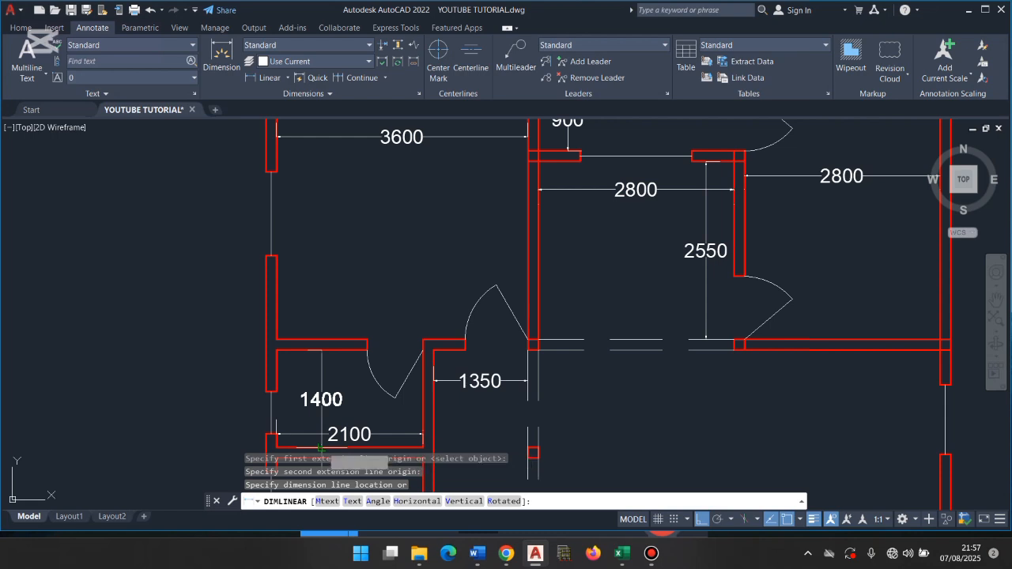
click(321, 448)
Step: Add linear dimensions across the large main room's inner width and from its front wall up to the dashed opening line
scroll(281, 229, down, 4)
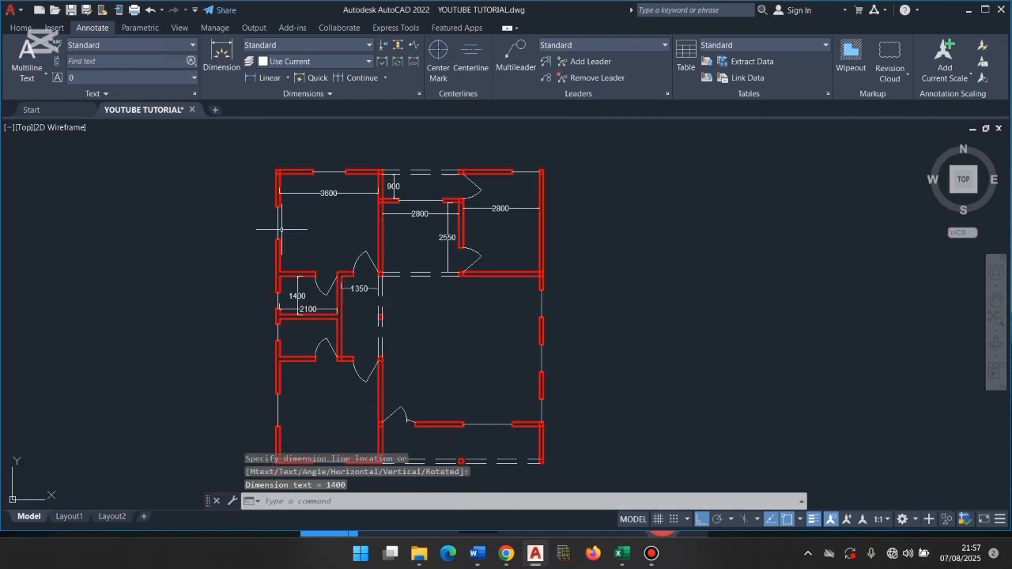
key(Return)
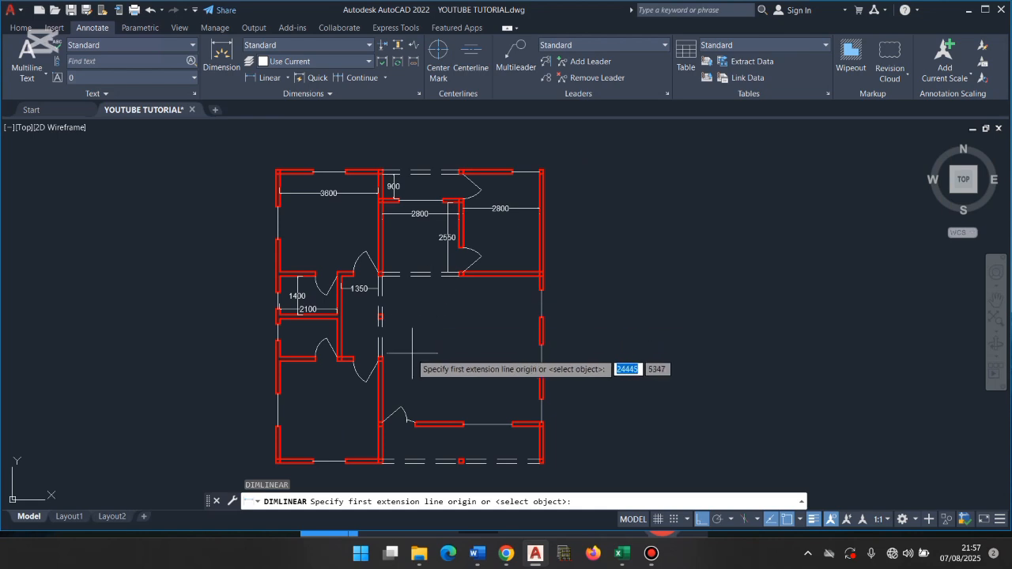
click(380, 364)
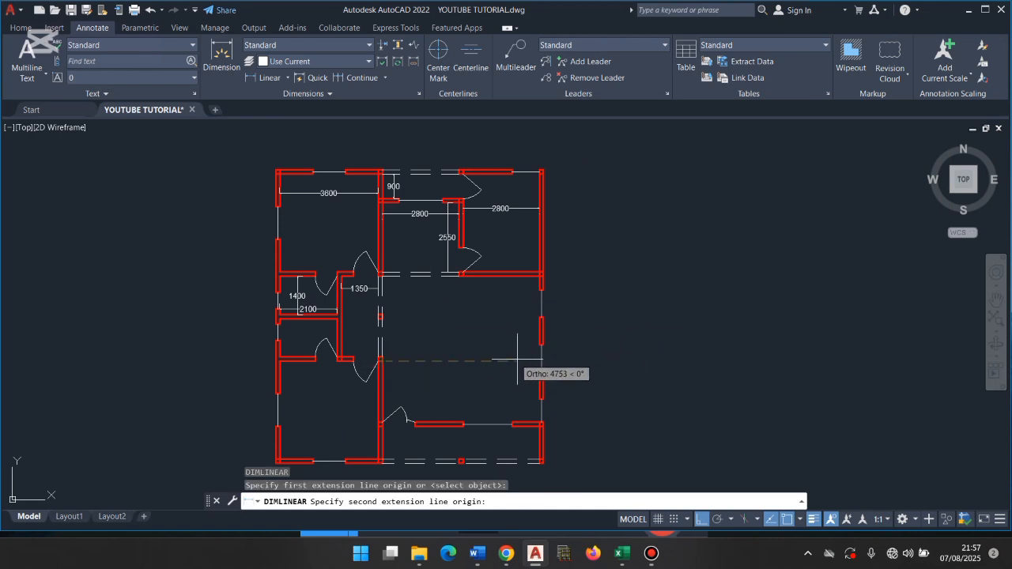
click(539, 372)
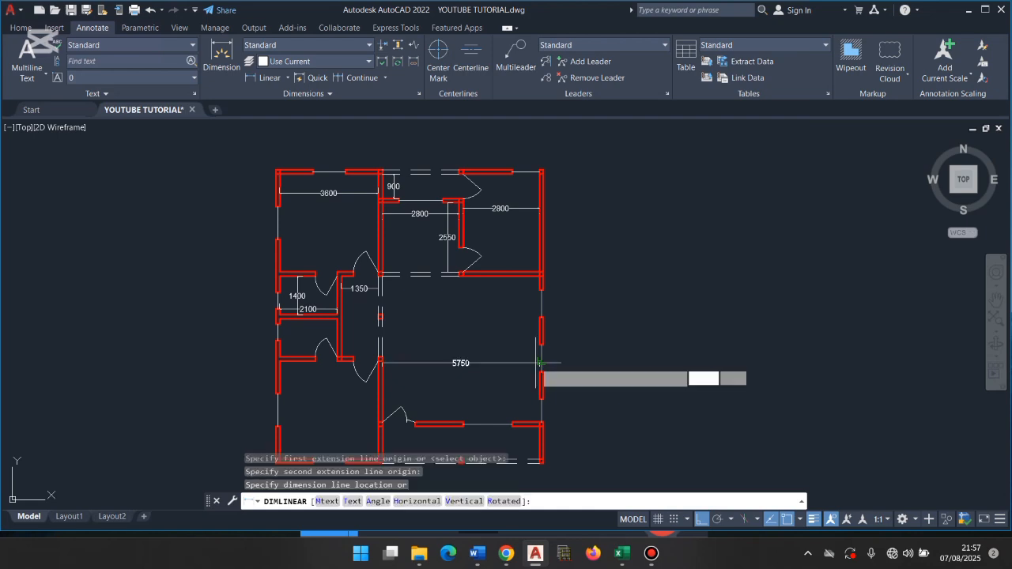
click(537, 361)
key(Return)
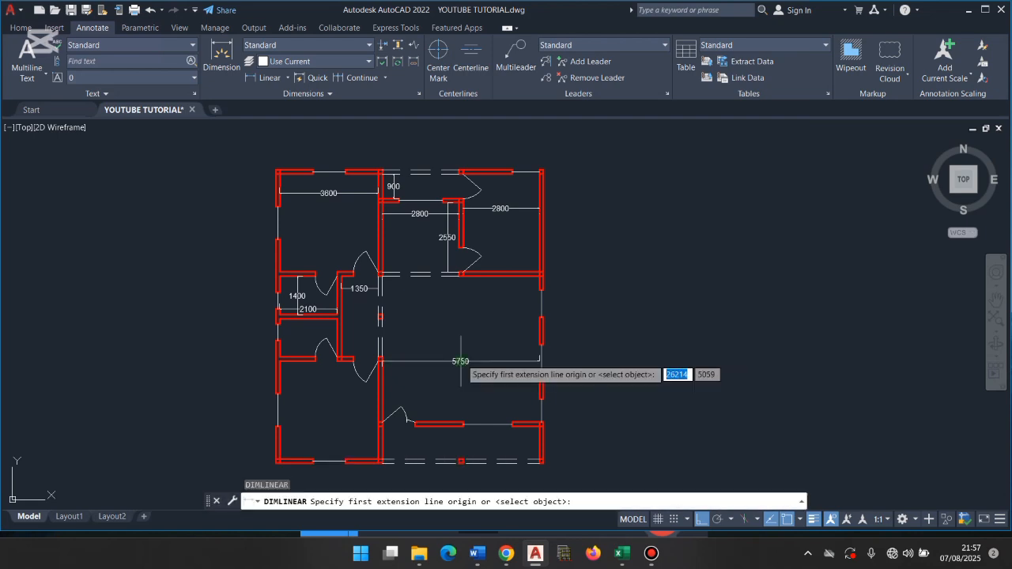
click(438, 424)
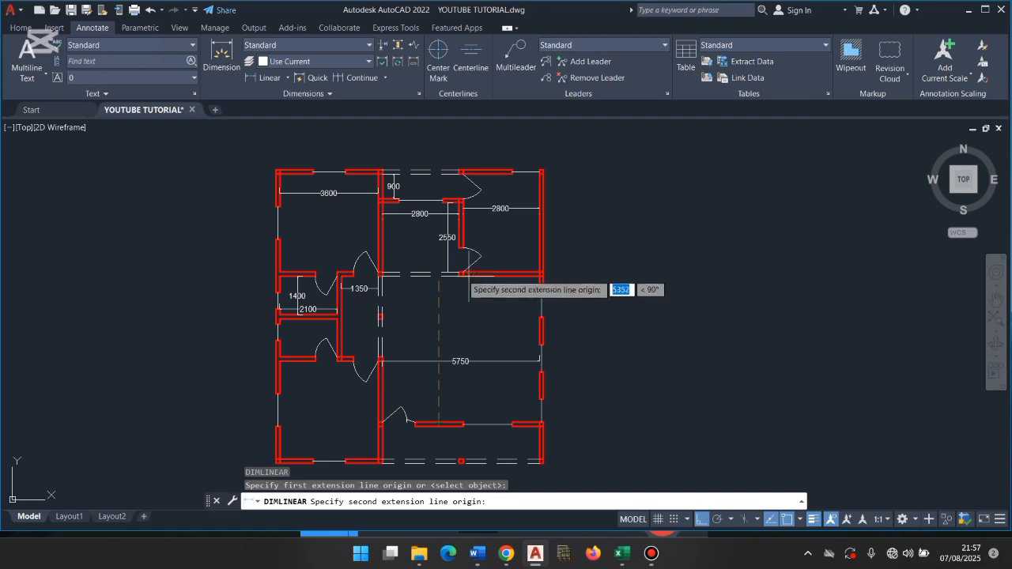
click(439, 275)
click(439, 276)
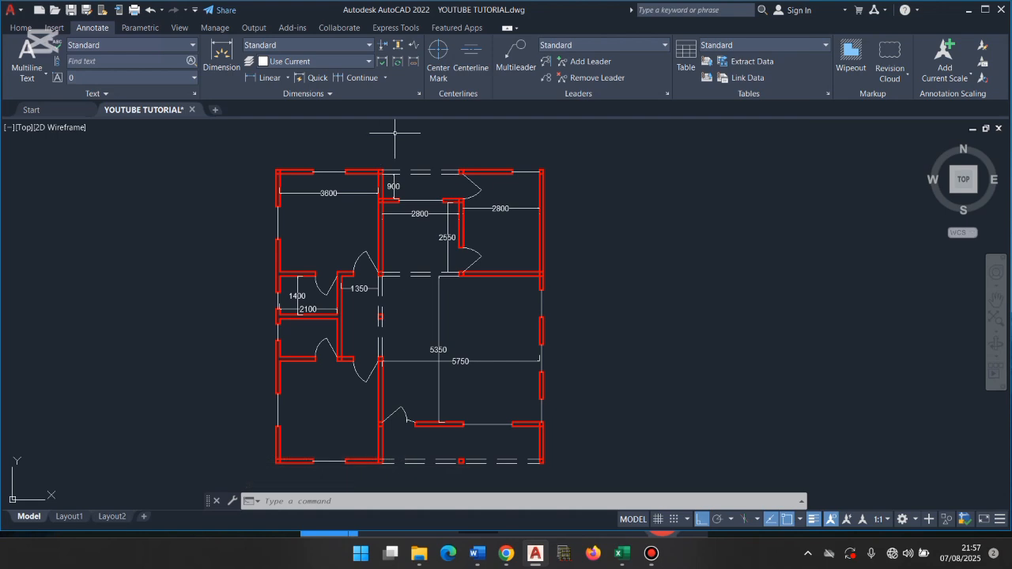
Step: Add a horizontal linear dimension above the plan from the upper-left room's inner left wall face to its window's near edge
scroll(395, 133, up, 4)
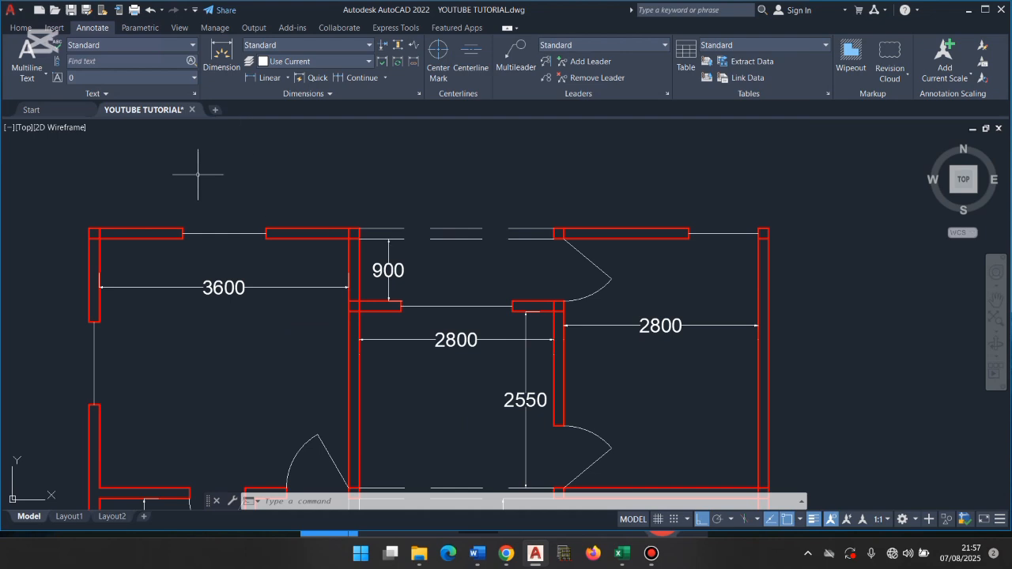
click(266, 78)
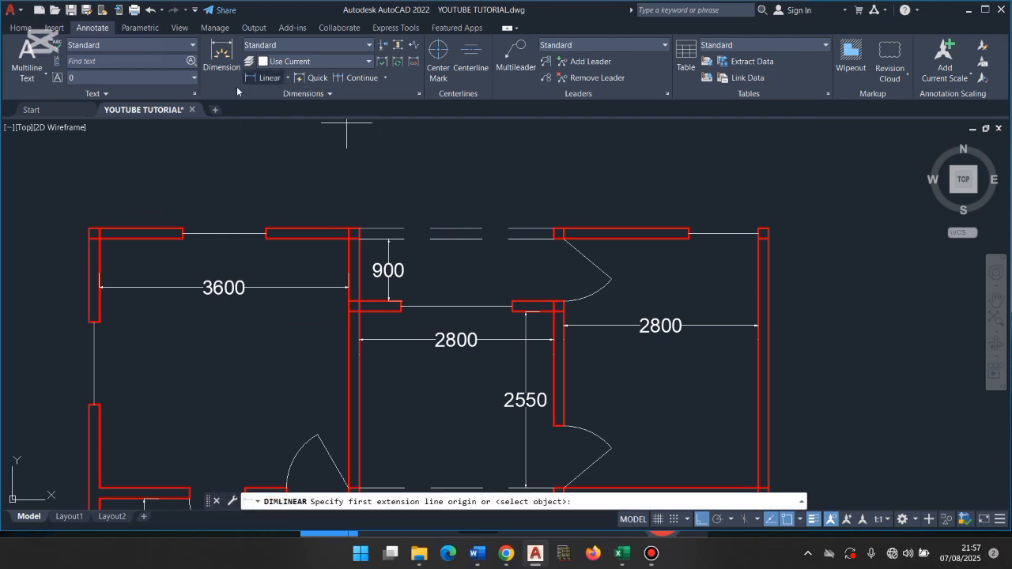
click(98, 229)
click(183, 229)
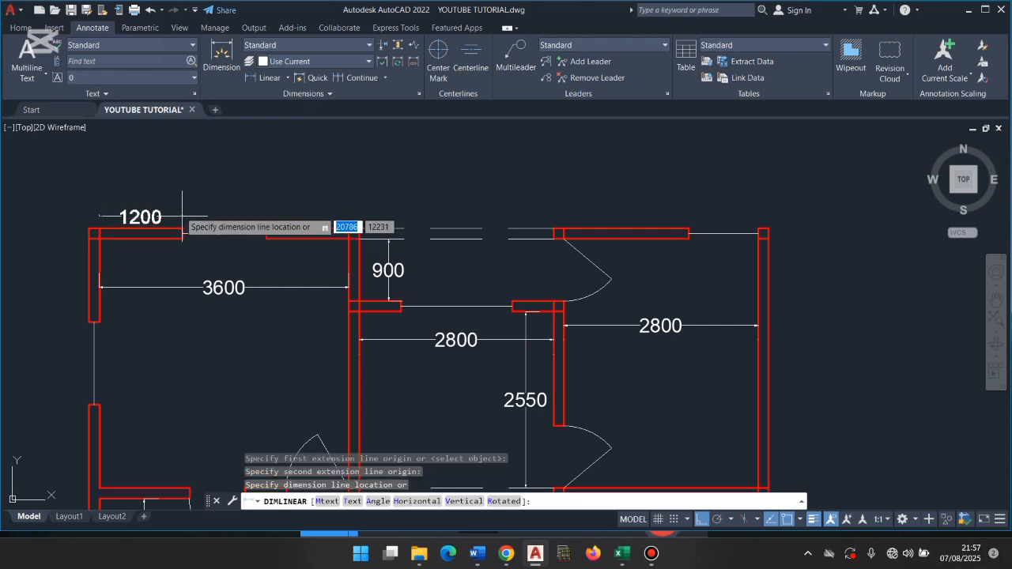
click(181, 189)
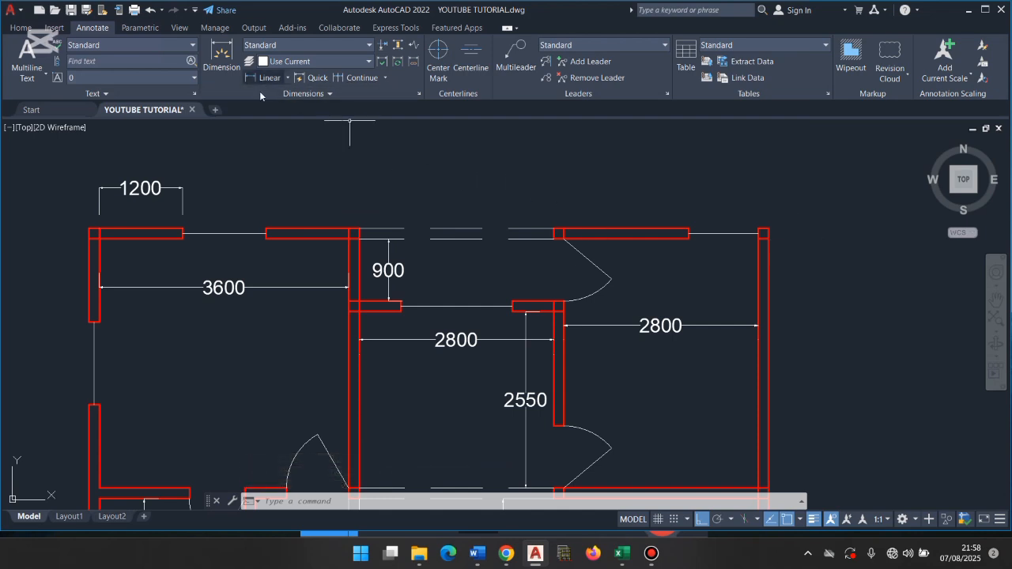
Step: Continue the exterior dimension chain across the upper-left room's window, the remaining wall and the thickness of the partition wall
click(357, 78)
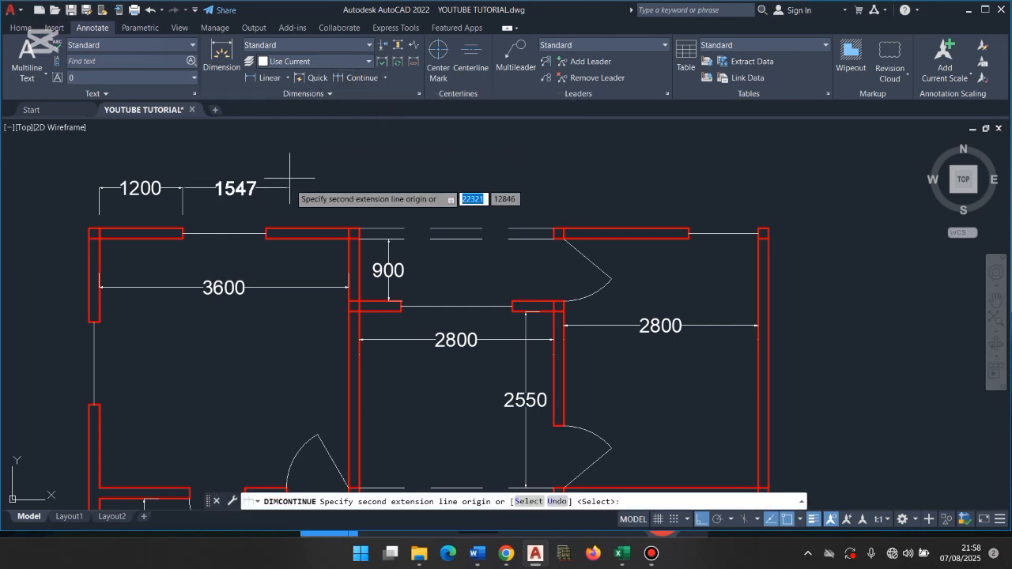
click(266, 229)
click(347, 230)
click(359, 229)
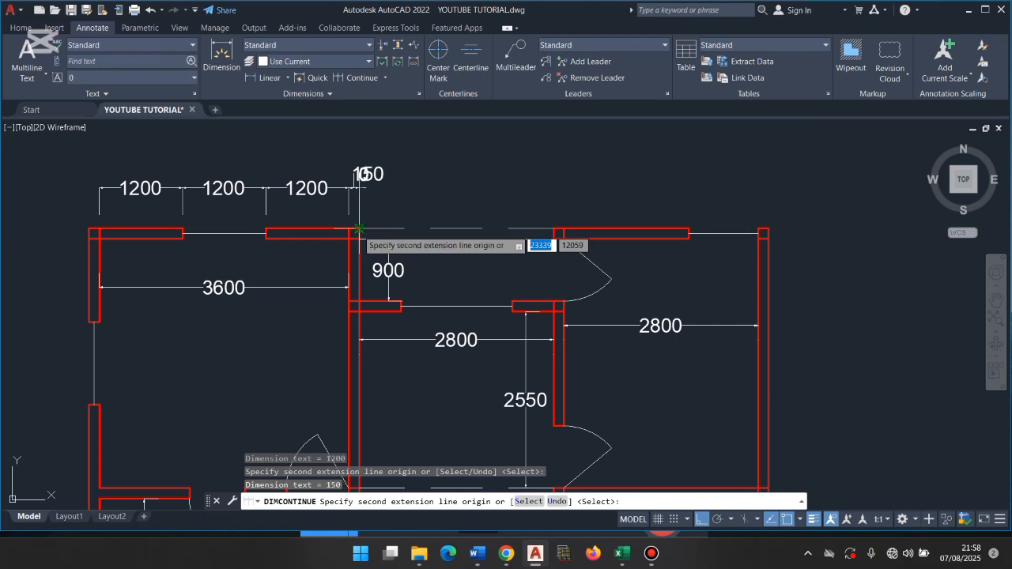
Step: Continue the chain over the upper middle room to both window edges, the next partition and across that partition's thickness
click(403, 302)
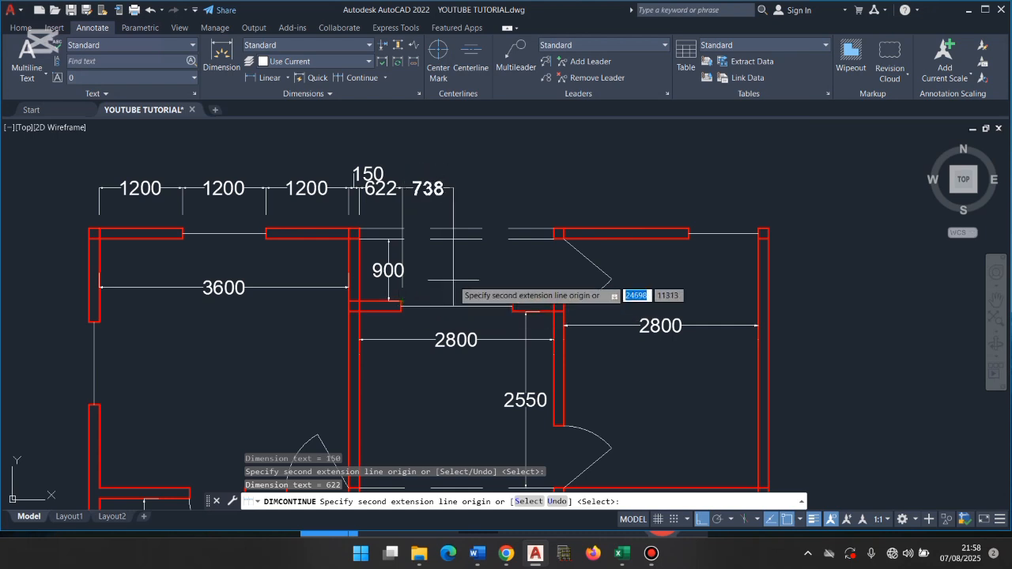
key(ctrl+z)
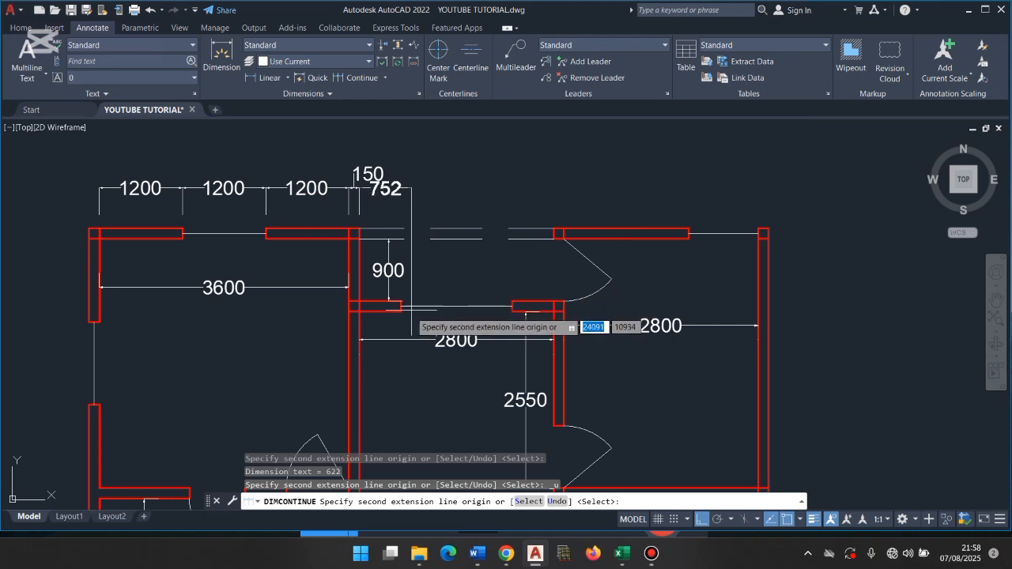
click(401, 310)
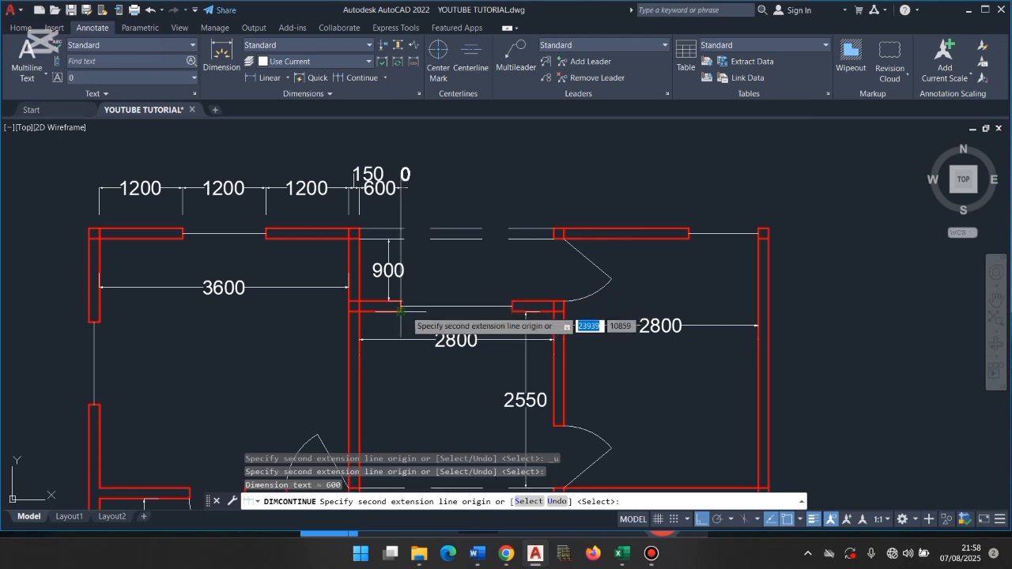
click(512, 302)
click(554, 303)
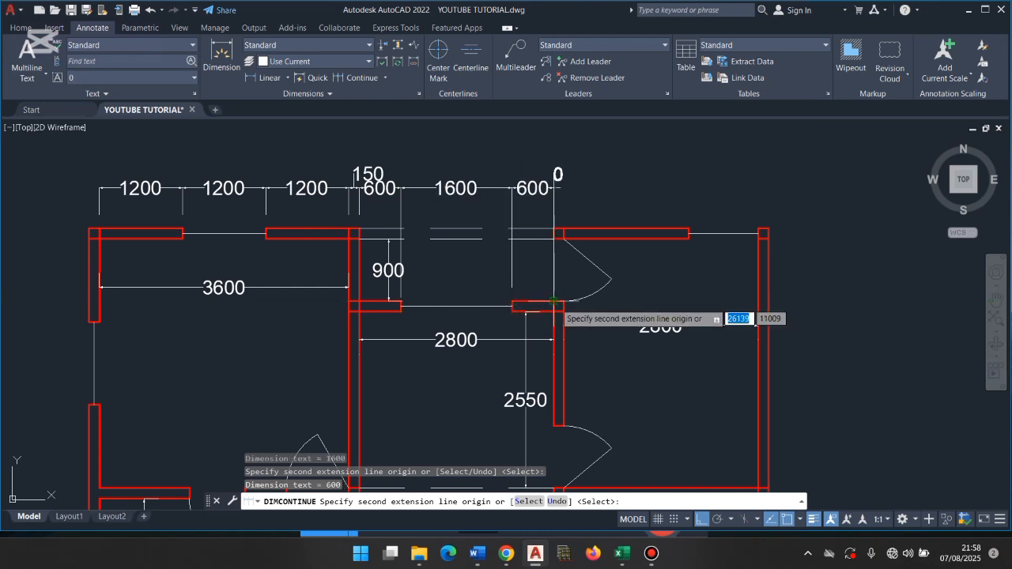
click(563, 229)
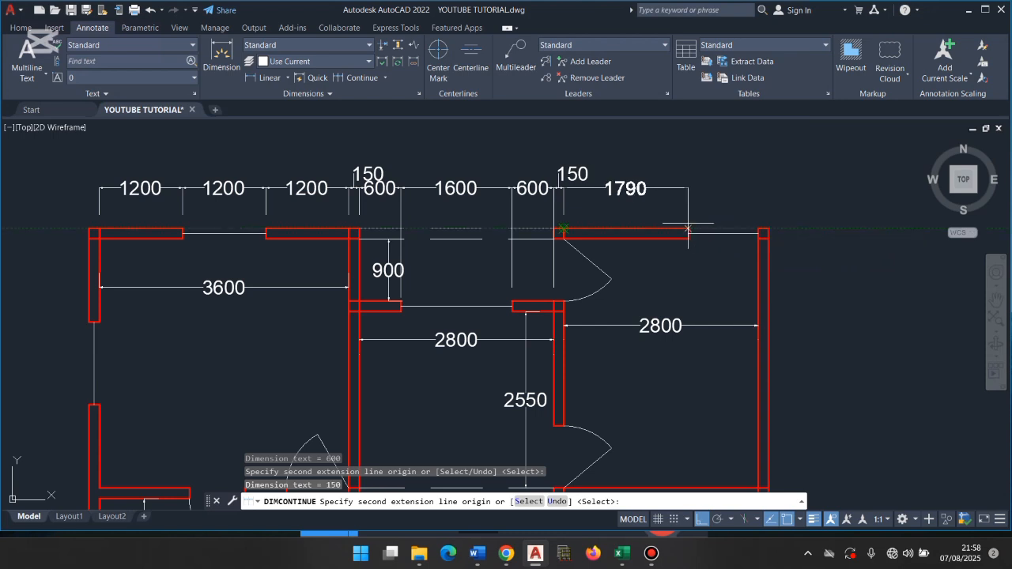
Step: Continue the chain over the upper-right room to its window's near edge and the outer wall's inner face, then end the command
click(688, 229)
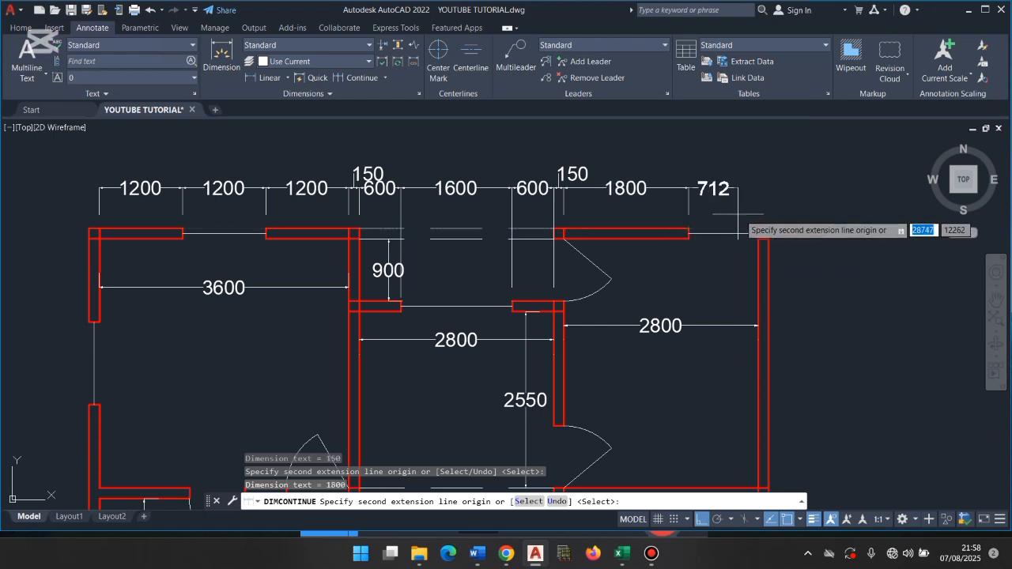
click(757, 229)
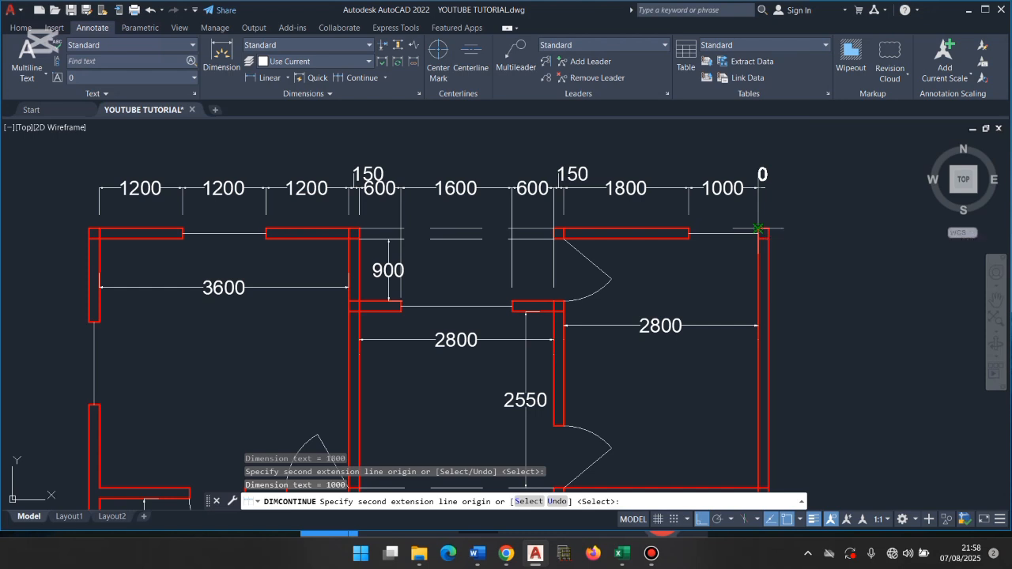
key(Return)
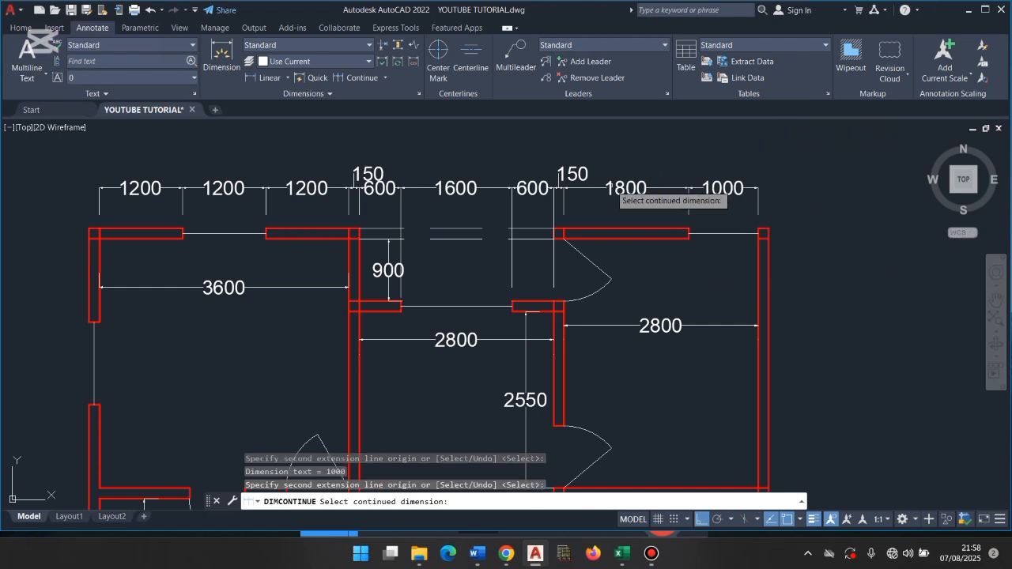
key(Return)
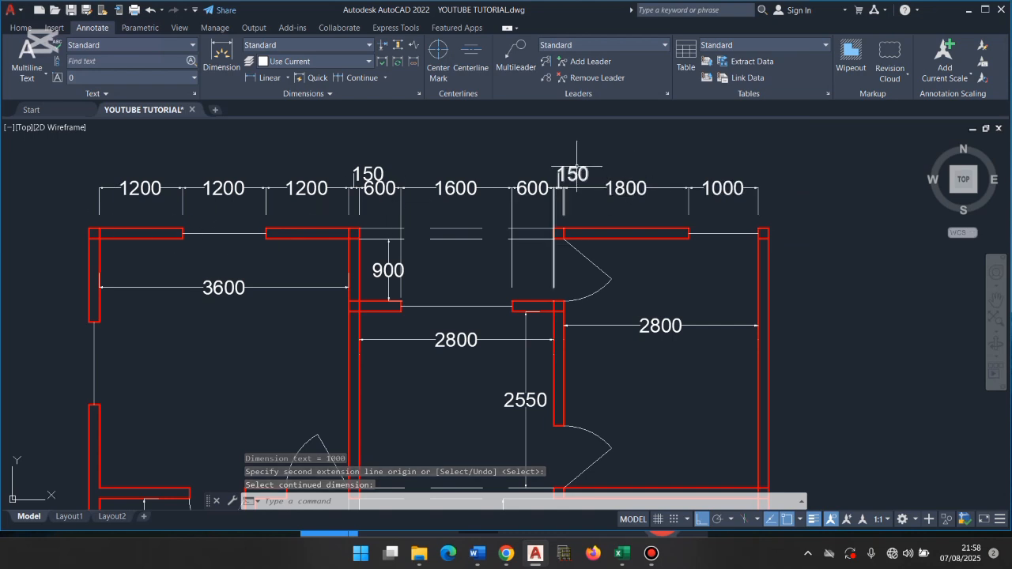
scroll(673, 154, down, 3)
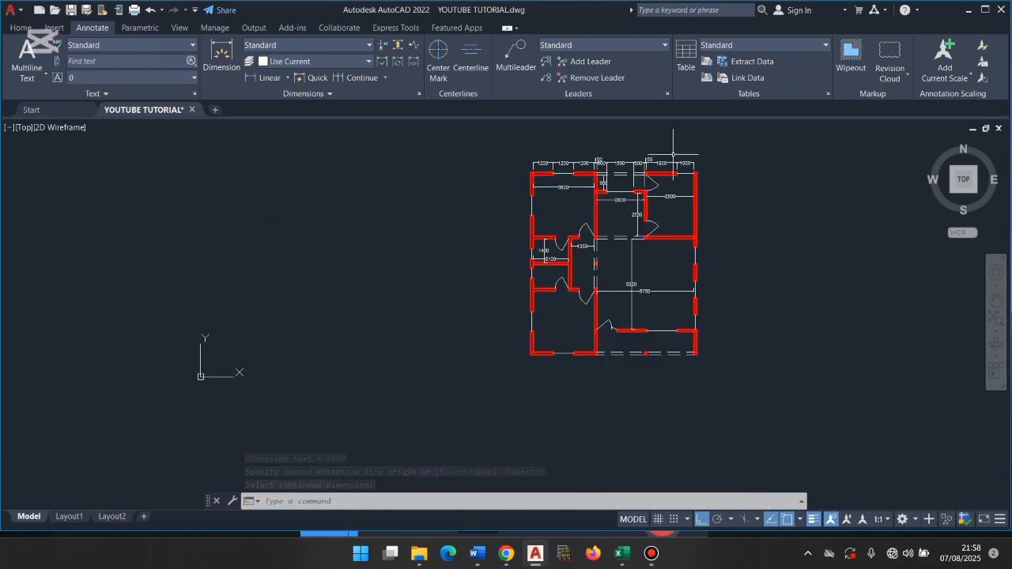
scroll(673, 155, up, 3)
scroll(673, 155, down, 3)
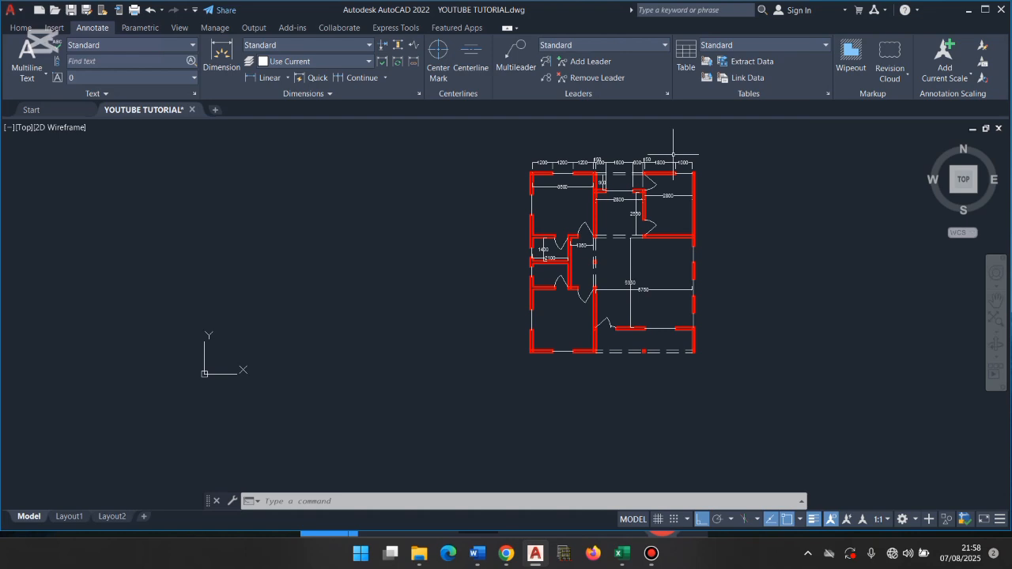
scroll(673, 154, up, 3)
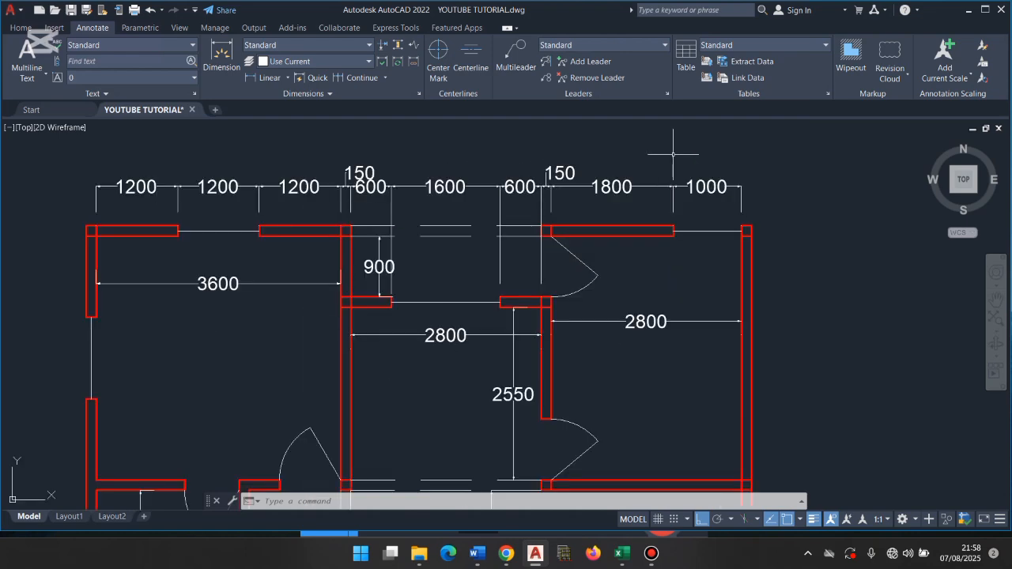
scroll(673, 154, down, 4)
scroll(673, 154, up, 3)
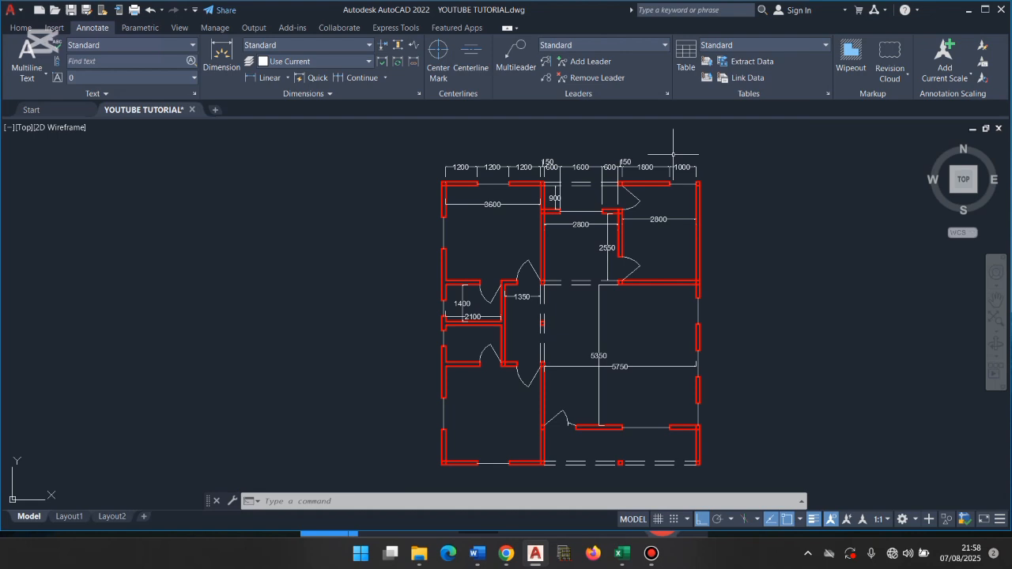